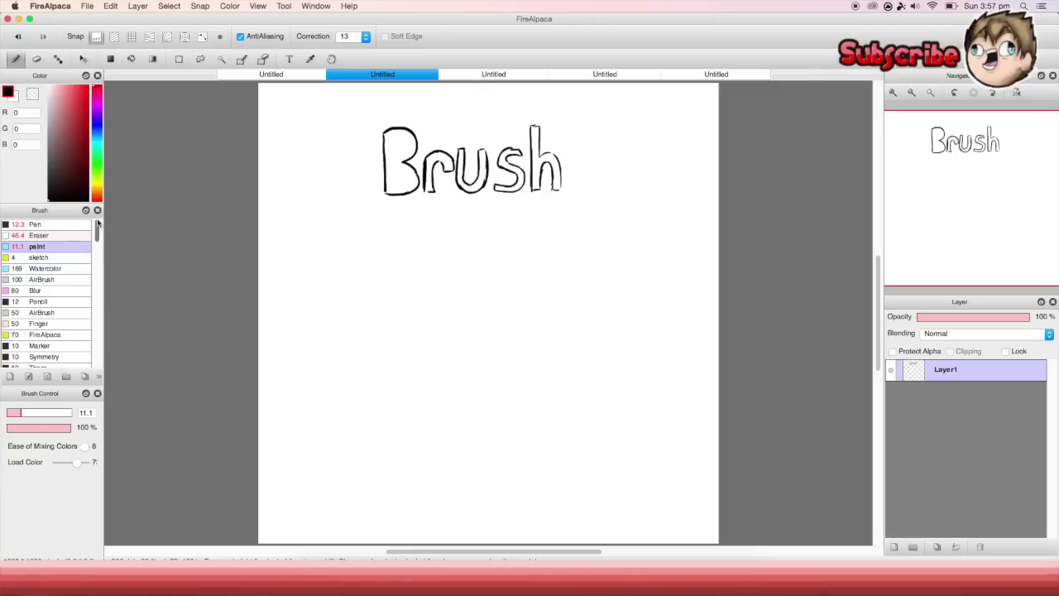
- Set the Pen brush's size to 24.8 and test it with a curved stroke below the title, undoing the stroke
left_click(57, 226)
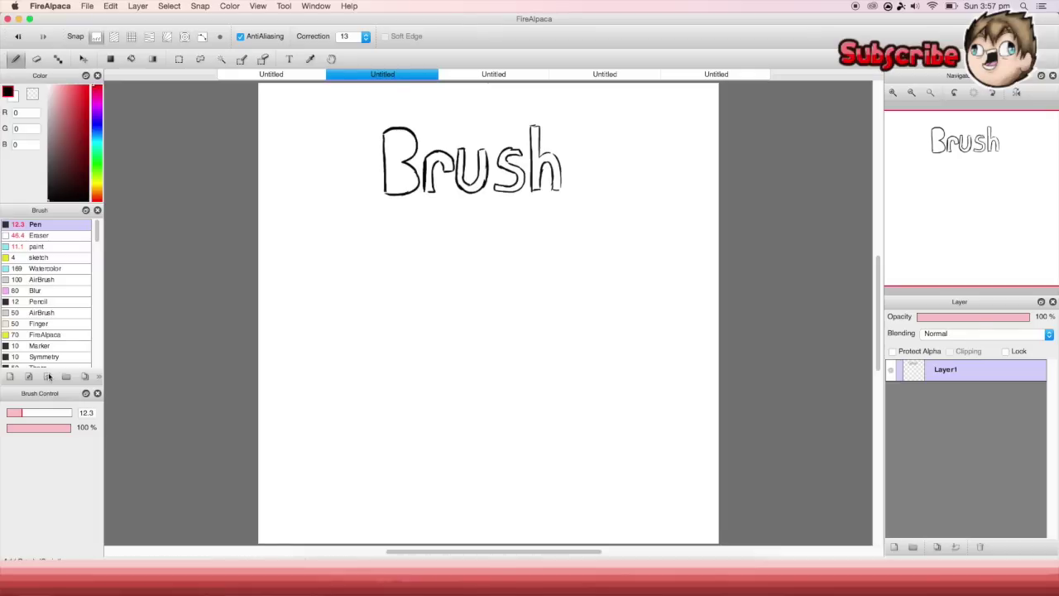
left_click_drag(21, 412, 39, 412)
mouse_move(386, 242)
left_mouse_down()
mouse_move(356, 315)
mouse_move(376, 244)
mouse_move(389, 405)
left_mouse_up()
key("super+z")
left_click(423, 240)
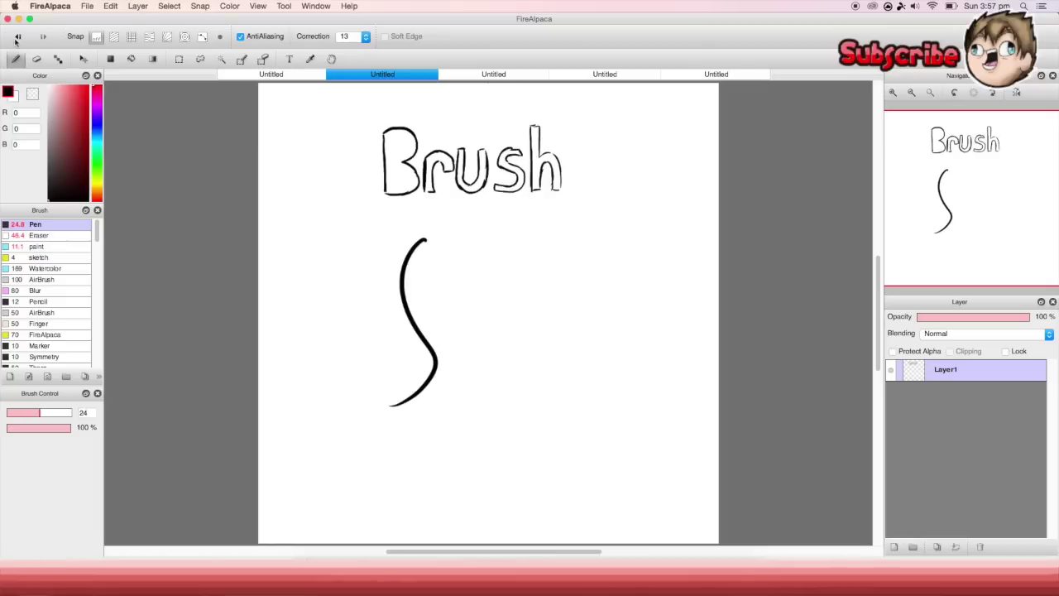
key("super+z")
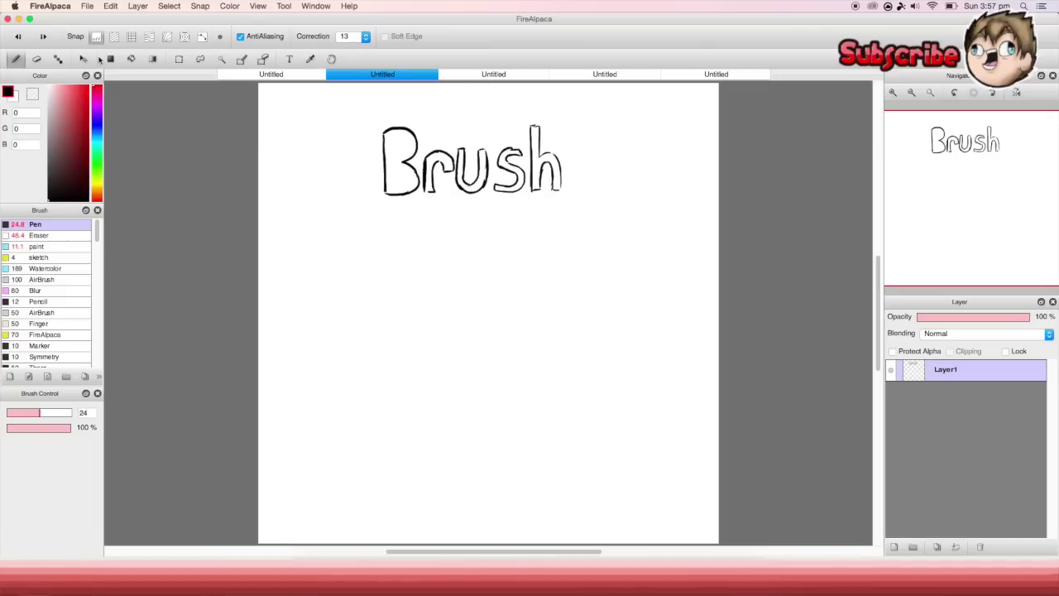
- Draw freehand loop and zigzag strokes with the Pen below the title, undoing each one
mouse_move(439, 243)
left_mouse_down()
mouse_move(386, 346)
mouse_move(370, 288)
left_mouse_up()
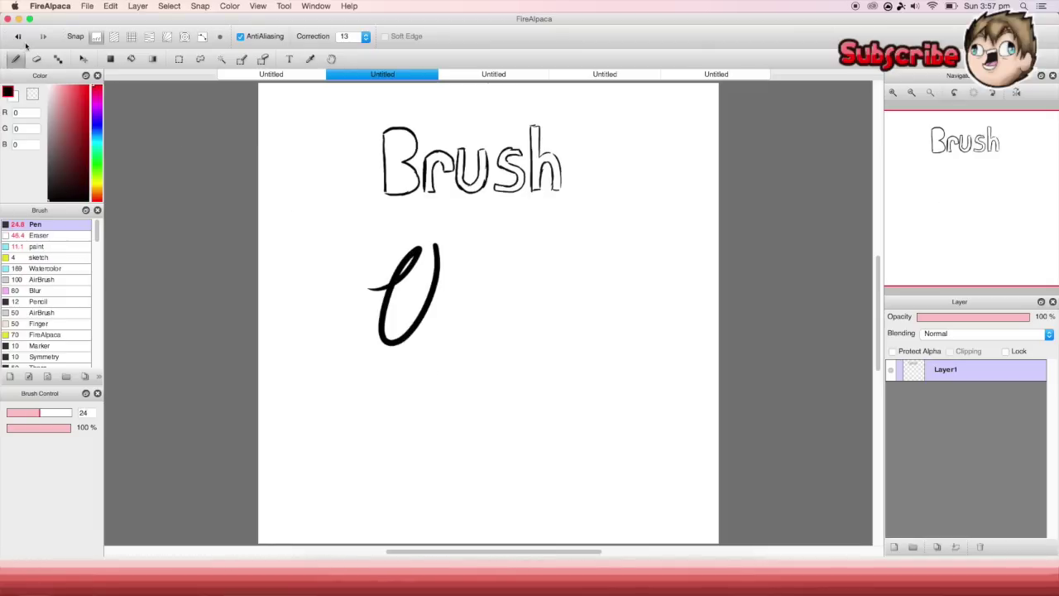
key("super+z")
mouse_move(404, 230)
left_mouse_down()
mouse_move(468, 310)
mouse_move(350, 321)
left_mouse_up()
key("super+z")
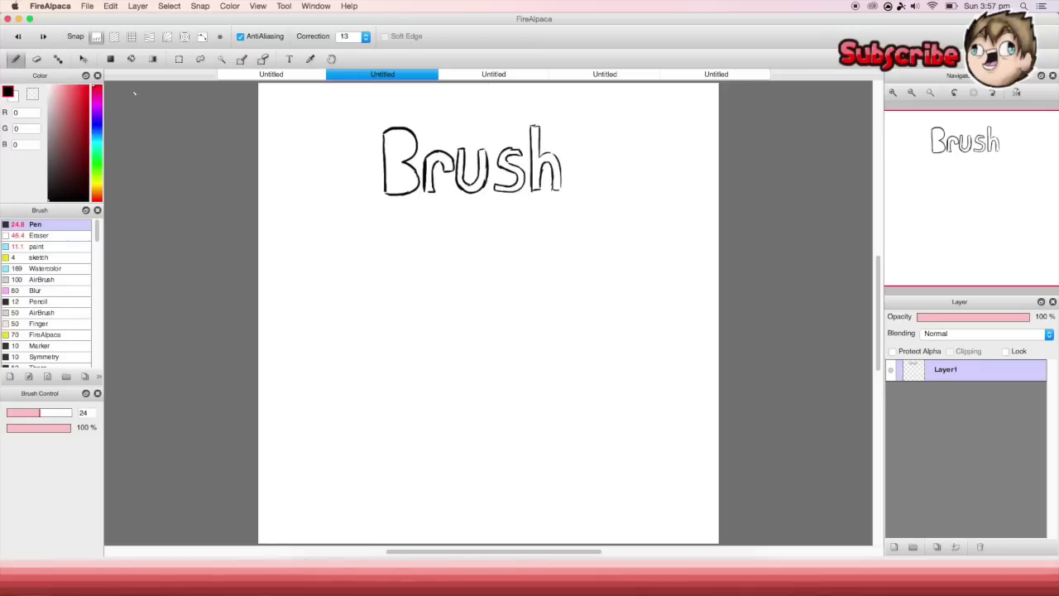
left_click_drag(350, 212, 368, 322)
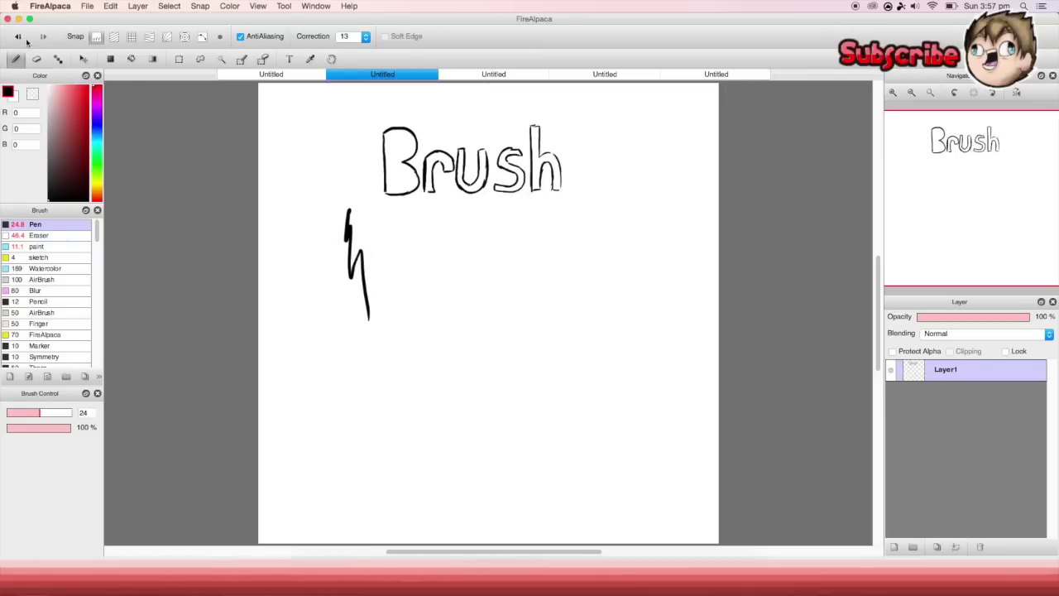
key("super+z")
- Draw three straight Pen lines crossing each other below the title, and undo all of them
left_click_drag(354, 232, 549, 362)
mouse_move(474, 245)
left_mouse_down()
mouse_move(399, 363)
mouse_move(427, 248)
left_mouse_up()
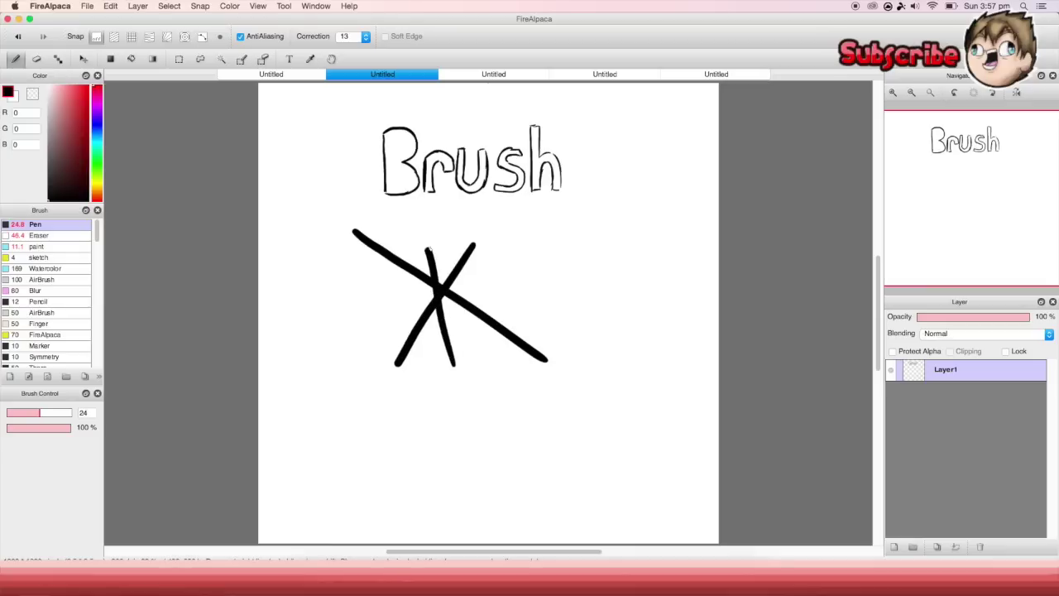
left_click(18, 37)
left_click(19, 37)
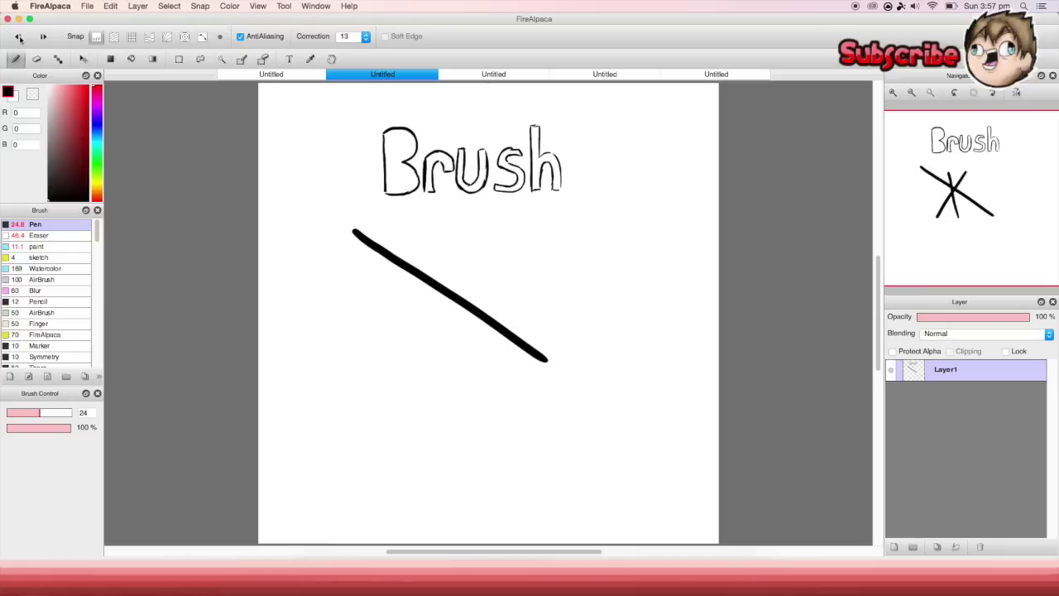
left_click(19, 37)
- Sketch a small eye shape with the Pen below the title, and undo its strokes
mouse_move(480, 313)
left_mouse_down()
mouse_move(495, 287)
mouse_move(484, 307)
mouse_move(520, 274)
mouse_move(511, 270)
mouse_move(551, 303)
mouse_move(501, 316)
left_mouse_up()
mouse_move(512, 277)
left_mouse_down()
mouse_move(498, 313)
mouse_move(528, 322)
left_mouse_up()
left_click_drag(531, 258, 541, 313)
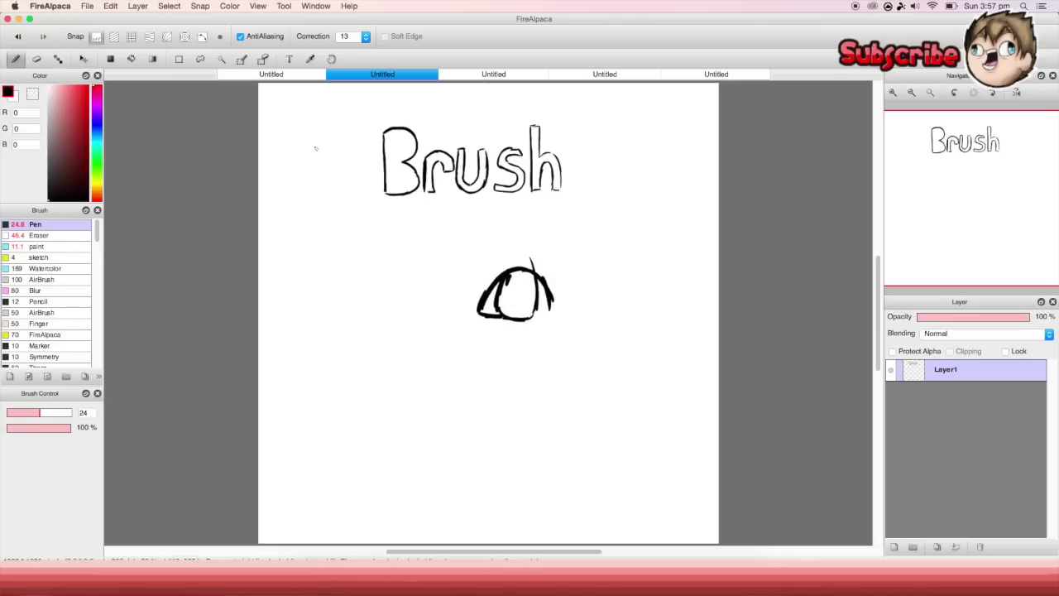
left_click(17, 37)
left_click(18, 37)
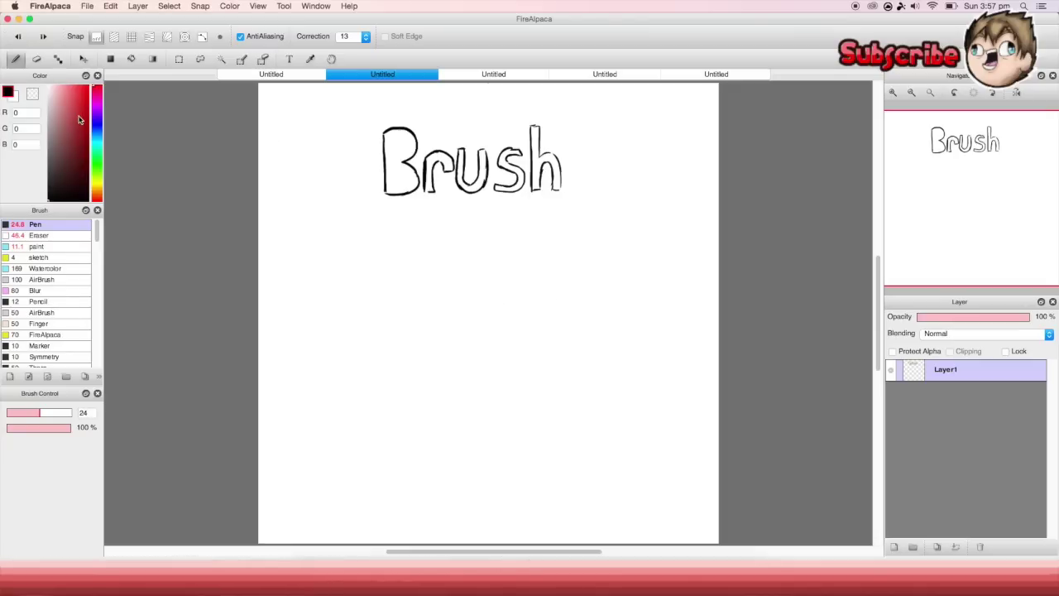
- Draw a short vertical Pen stroke below the title and rub it out with the Eraser brush
left_click(44, 236)
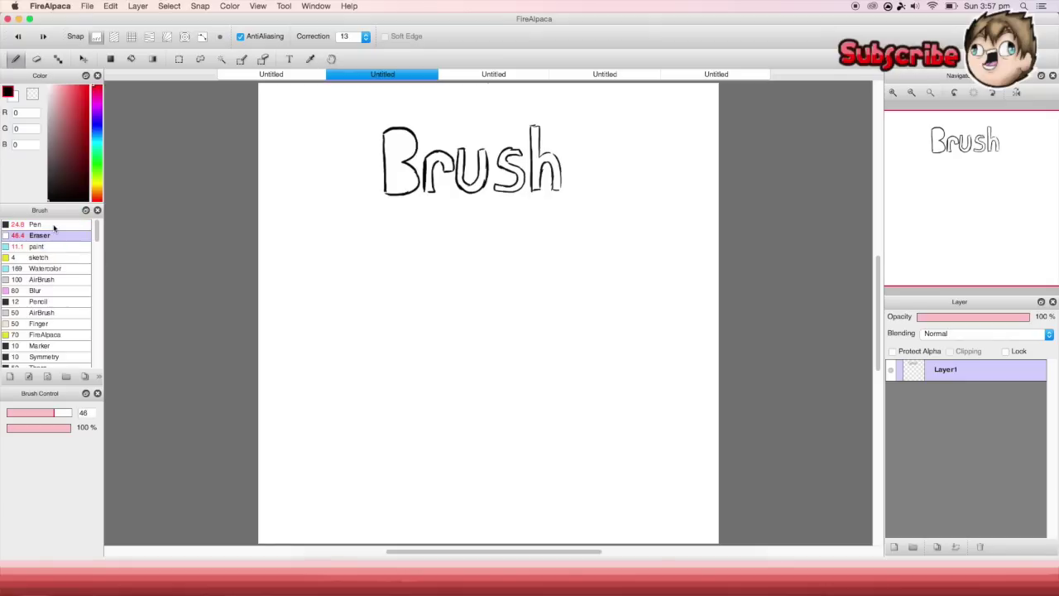
left_click(54, 225)
left_click_drag(332, 204, 329, 254)
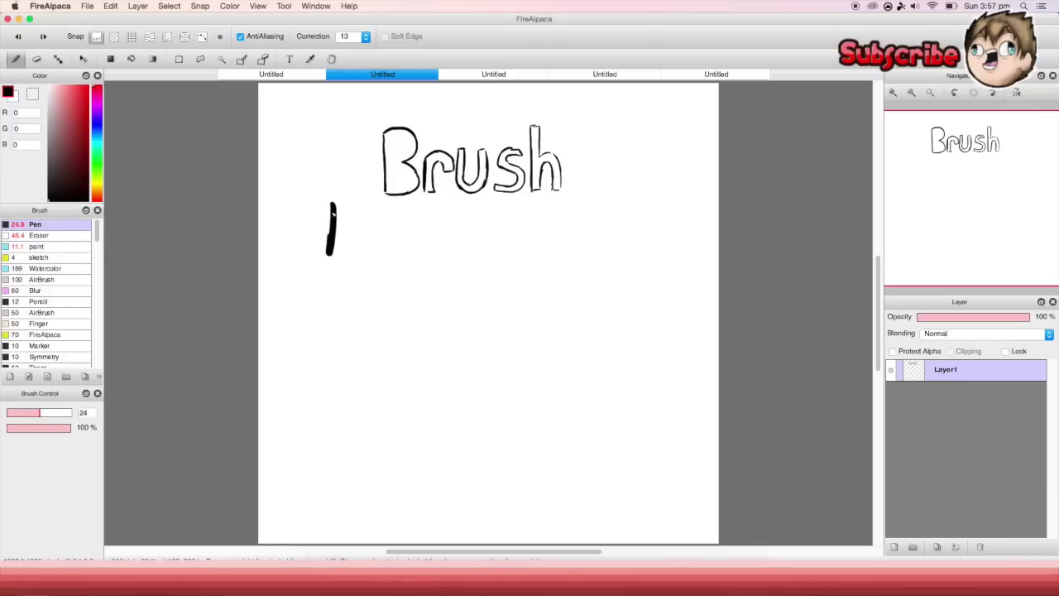
left_click(42, 236)
left_click_drag(332, 202, 326, 270)
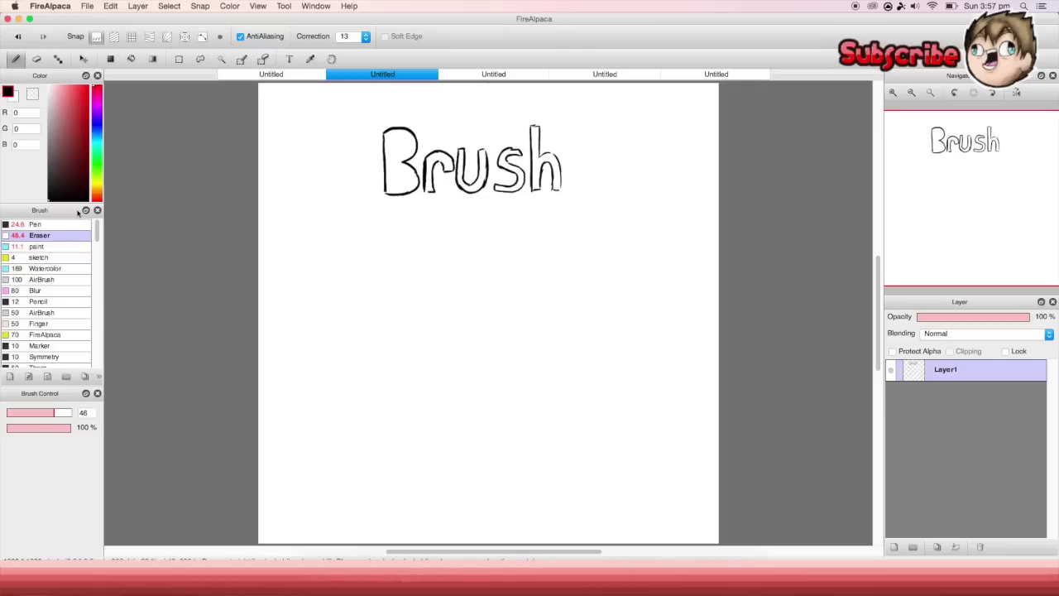
- Test the paint brush with strokes at full and at reduced opacity, undoing each stroke
left_click(42, 247)
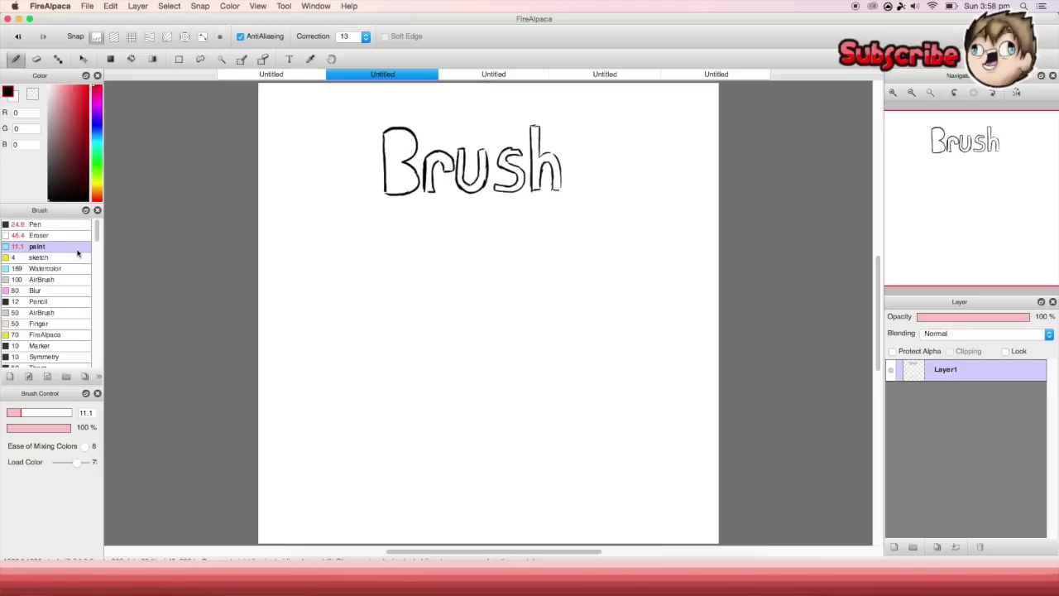
left_click_drag(321, 249, 324, 303)
left_click(18, 36)
left_click(50, 428)
left_click(43, 428)
mouse_move(372, 236)
left_mouse_down()
mouse_move(369, 331)
mouse_move(342, 328)
left_mouse_up()
left_click(18, 38)
- Set the Watercolor brush's size to 47.3 and test it with curved strokes, undoing each one
left_click(46, 258)
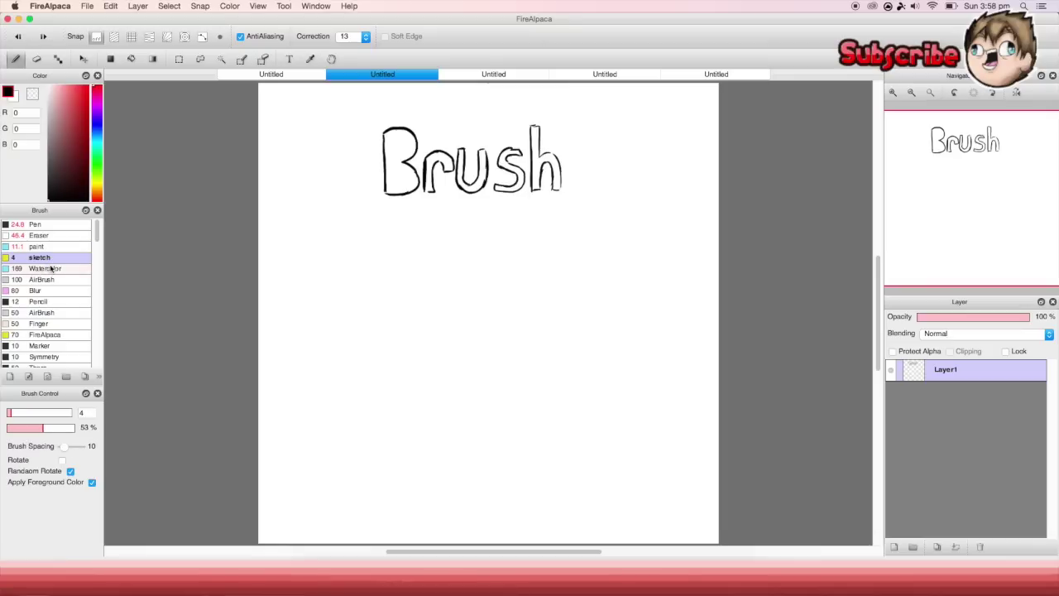
left_click(51, 269)
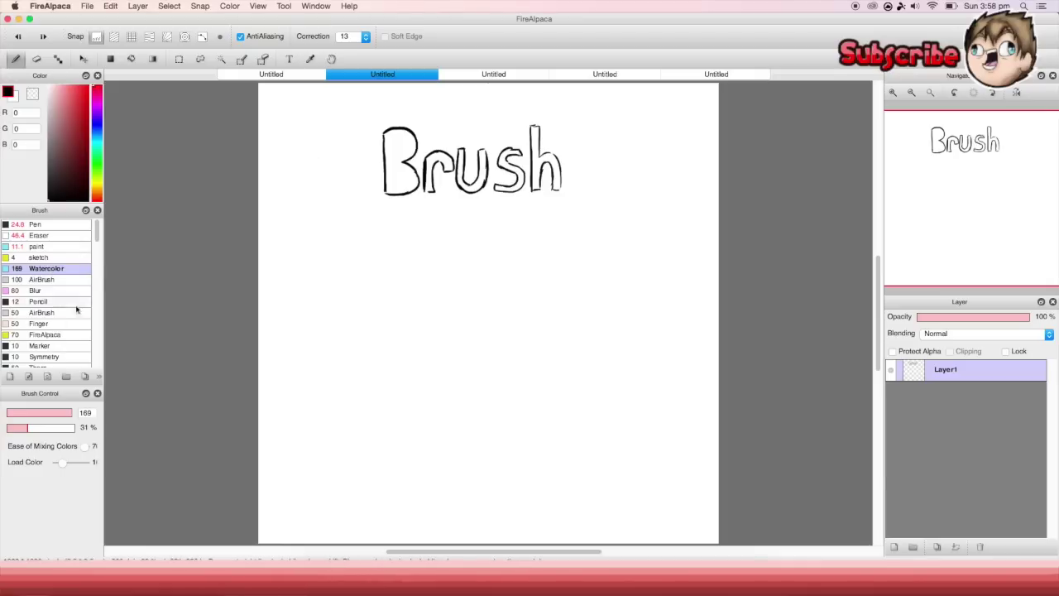
left_click_drag(60, 413, 55, 413)
mouse_move(490, 256)
left_mouse_down()
mouse_move(454, 307)
mouse_move(346, 315)
left_mouse_up()
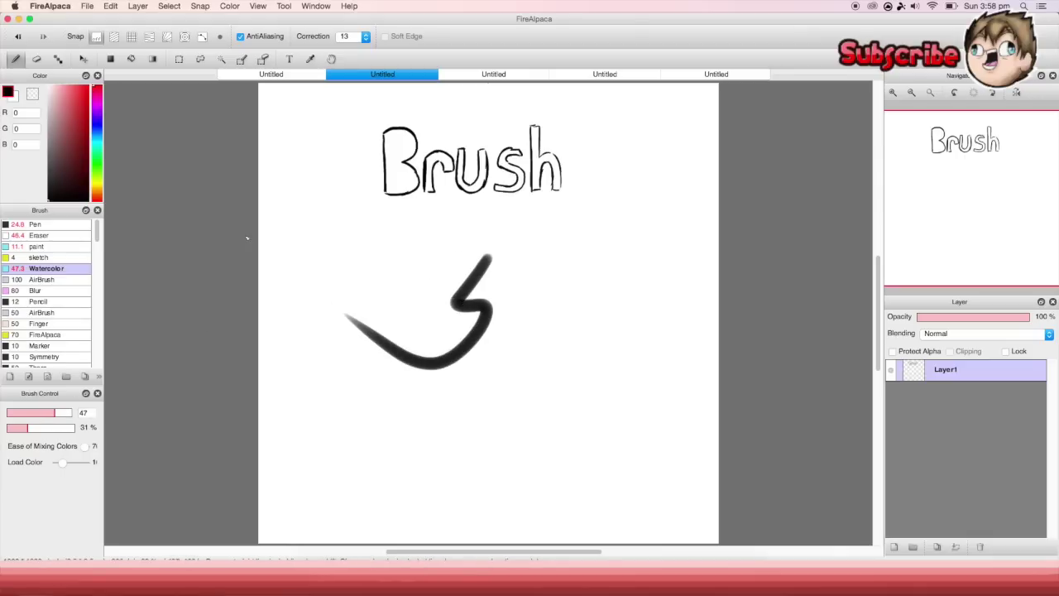
key("super+z")
mouse_move(402, 265)
left_mouse_down()
mouse_move(469, 346)
mouse_move(335, 286)
left_mouse_up()
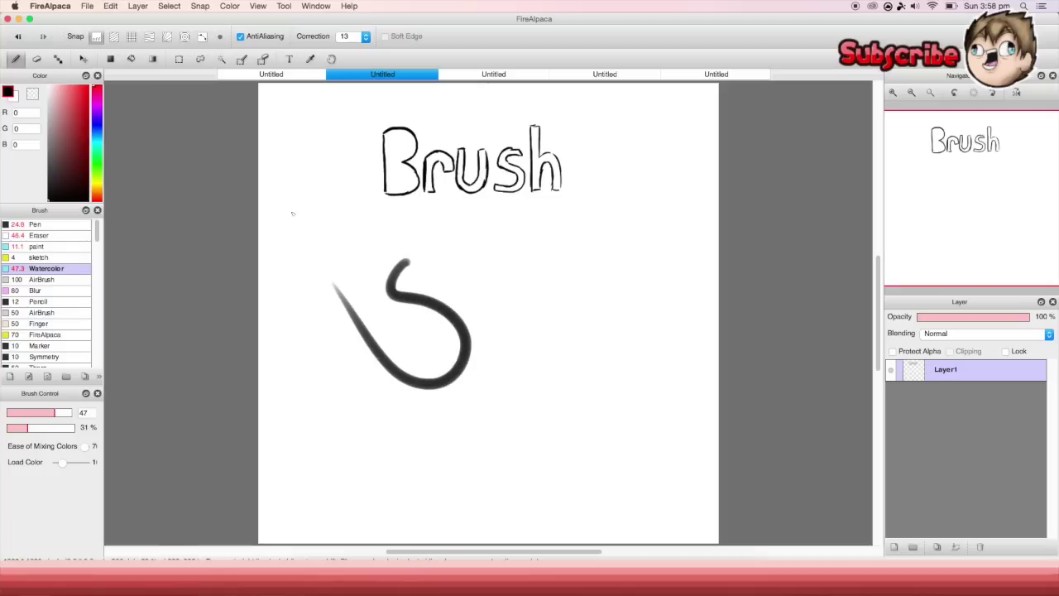
key("super+z")
- Draw large overlapping black Watercolor loops across the canvas below the title, and undo them
mouse_move(371, 218)
left_mouse_down()
mouse_move(389, 291)
mouse_move(485, 348)
mouse_move(397, 364)
mouse_move(364, 354)
left_mouse_up()
left_click_drag(405, 296, 374, 376)
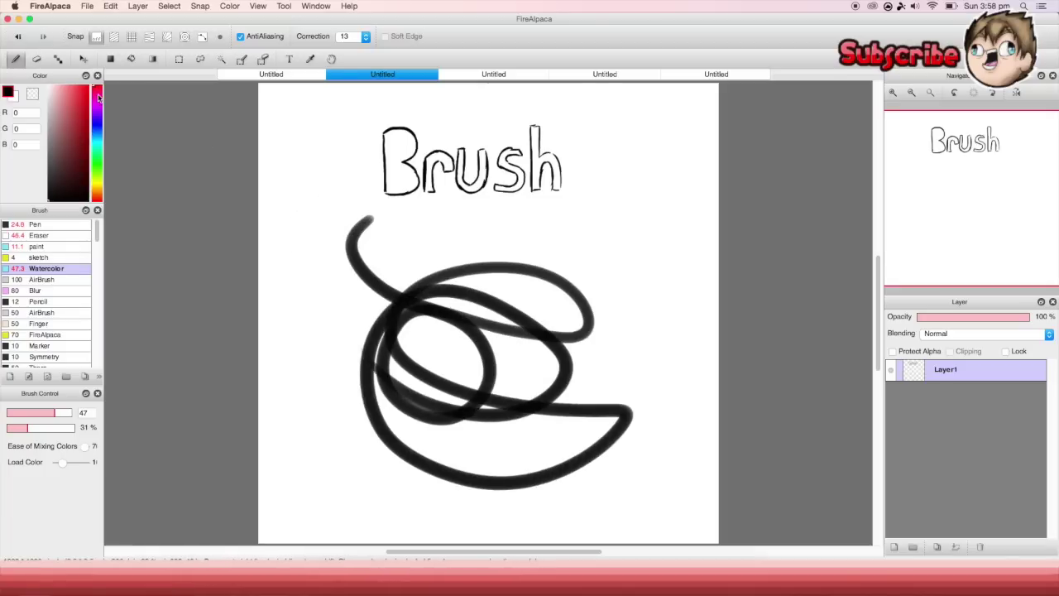
key("super+z")
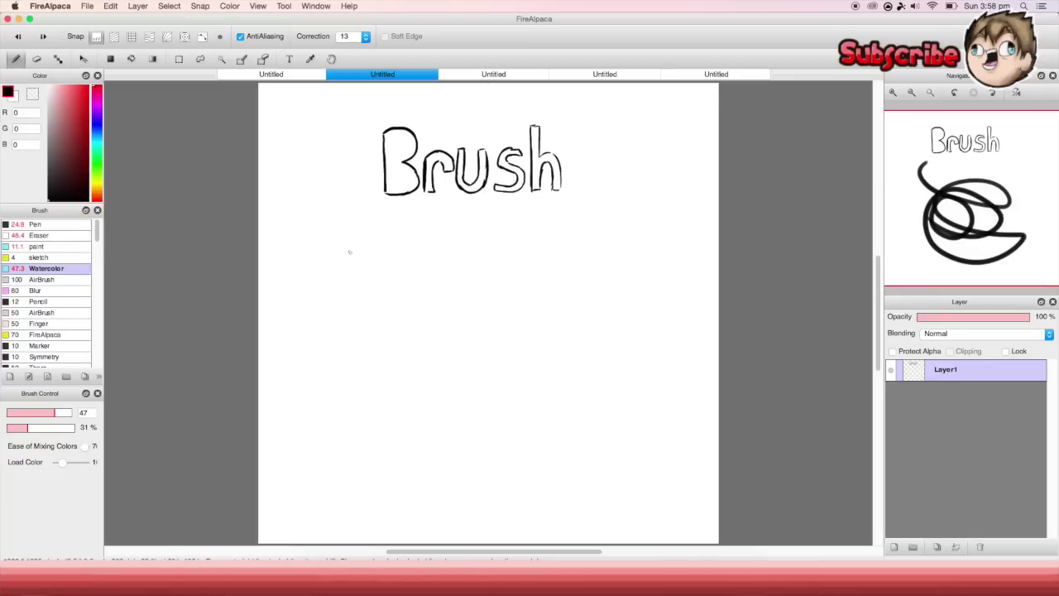
- Paint overlapping Watercolor strokes in progressively deeper shades, from light pink (255, 195, 195) to red (241, 53, 53)
left_click_drag(63, 102, 58, 85)
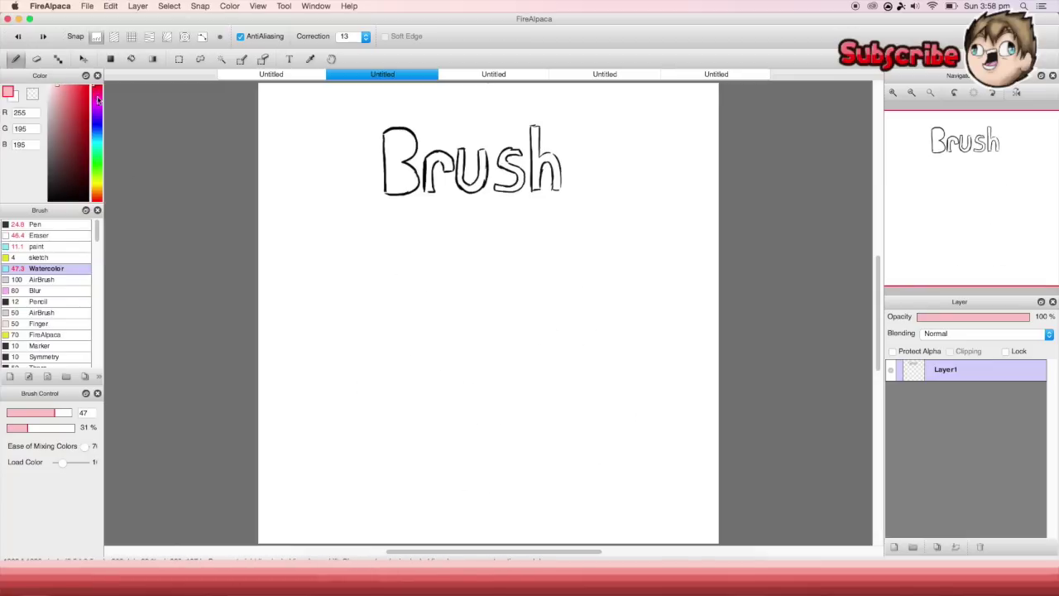
mouse_move(409, 295)
left_mouse_down()
mouse_move(402, 368)
mouse_move(424, 287)
left_mouse_up()
left_click_drag(69, 92, 76, 88)
left_click_drag(447, 298, 445, 404)
left_click_drag(80, 89, 87, 91)
mouse_move(495, 333)
left_mouse_down()
mouse_move(488, 389)
mouse_move(451, 313)
mouse_move(420, 356)
mouse_move(414, 307)
mouse_move(410, 369)
mouse_move(434, 319)
mouse_move(418, 377)
left_mouse_up()
mouse_move(467, 347)
left_mouse_down()
mouse_move(447, 387)
mouse_move(401, 294)
left_mouse_up()
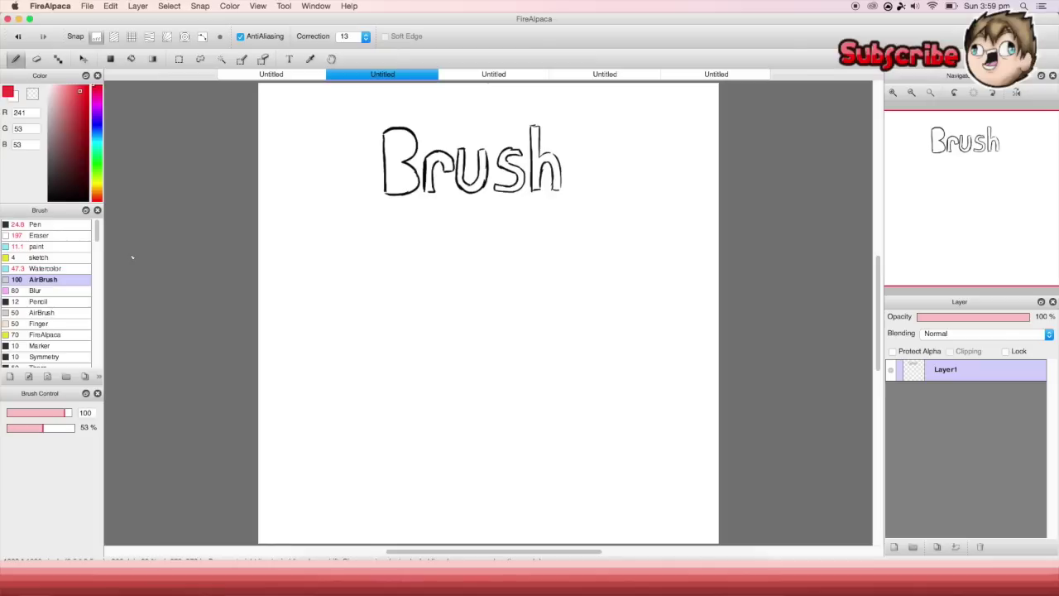
- Test the size 100 AirBrush with freehand red strokes below the title, and undo them
mouse_move(360, 256)
left_mouse_down()
mouse_move(397, 346)
mouse_move(357, 237)
mouse_move(447, 391)
left_mouse_up()
mouse_move(431, 248)
left_mouse_down()
mouse_move(463, 399)
mouse_move(440, 240)
left_mouse_up()
left_click(16, 37)
- Draw a letter M in red with the AirBrush below the title, and undo its strokes
mouse_move(383, 419)
left_mouse_down()
mouse_move(368, 277)
mouse_move(488, 462)
mouse_move(473, 251)
mouse_move(598, 481)
left_mouse_up()
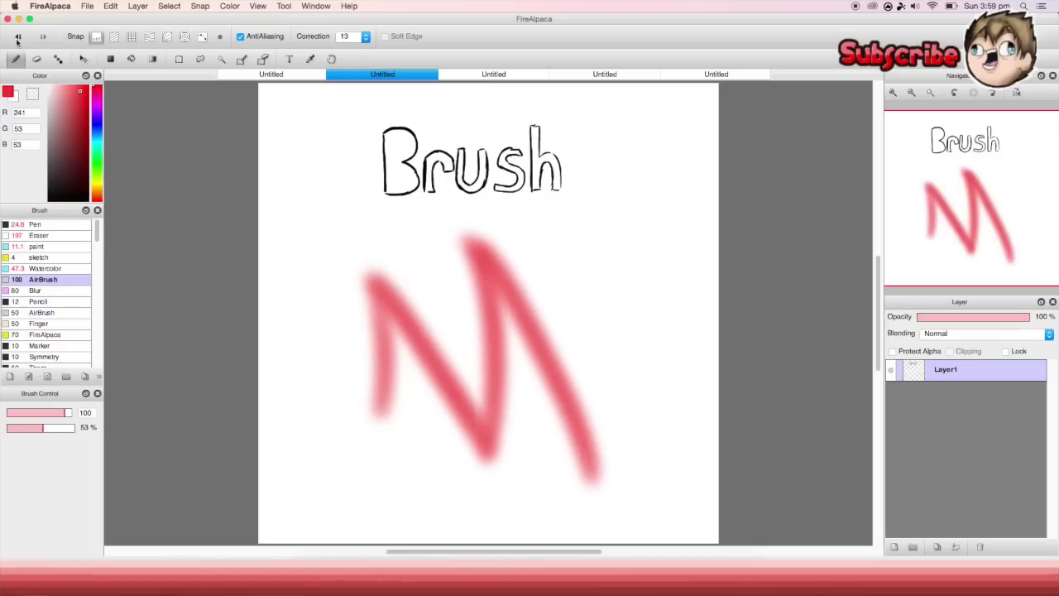
left_click(18, 38)
left_click(18, 38)
left_click(17, 38)
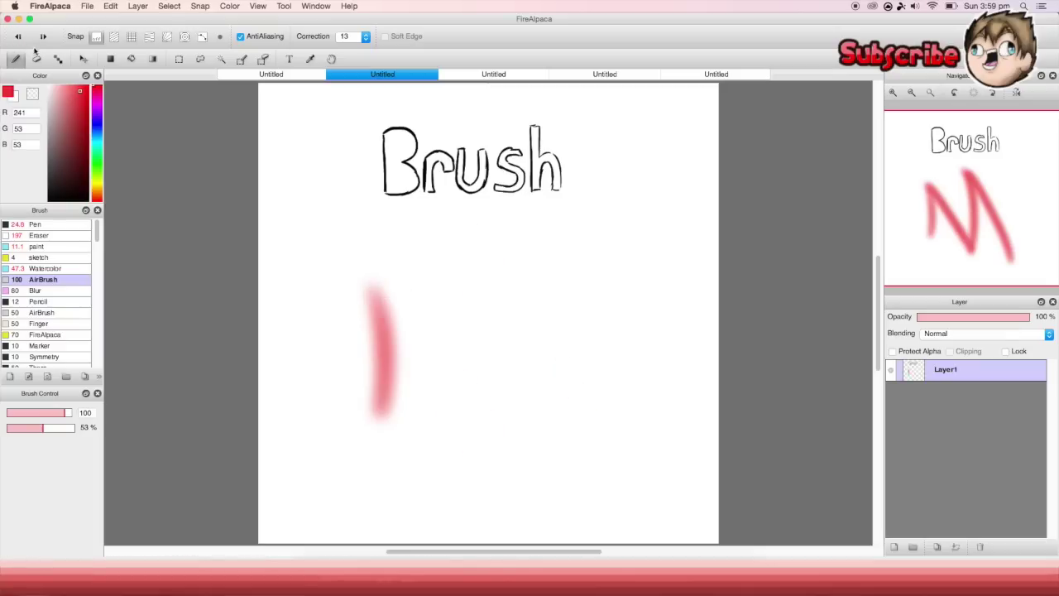
left_click(17, 38)
- Redraw the airbrushed M with two tall, even peaks, and undo it stroke by stroke
mouse_move(364, 402)
left_mouse_down()
mouse_move(392, 305)
mouse_move(387, 242)
mouse_move(466, 427)
mouse_move(517, 285)
mouse_move(523, 223)
mouse_move(584, 426)
left_mouse_up()
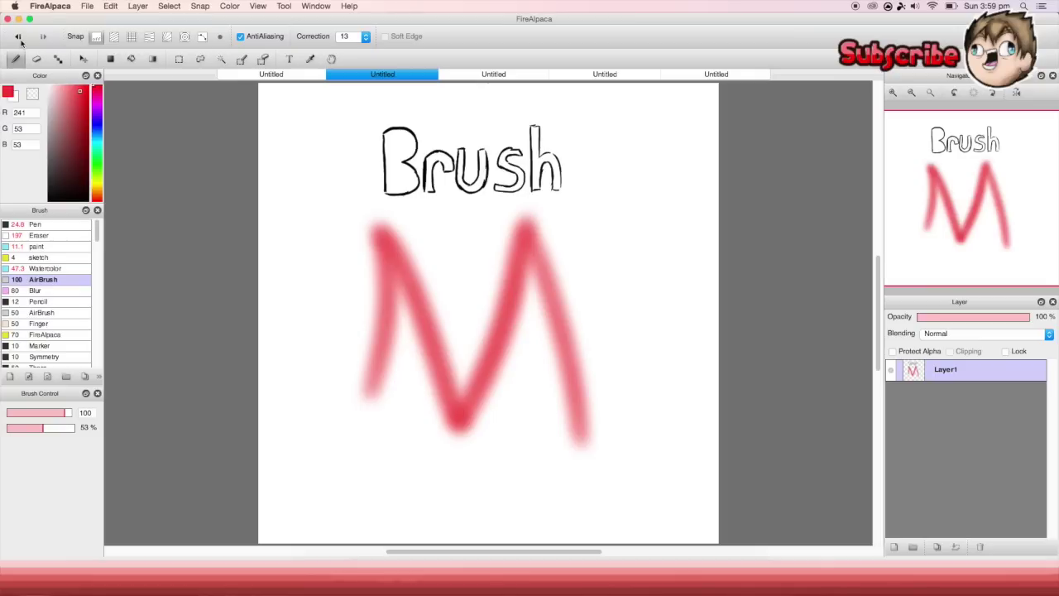
left_click(18, 38)
left_click(17, 39)
left_click(17, 39)
left_click(17, 38)
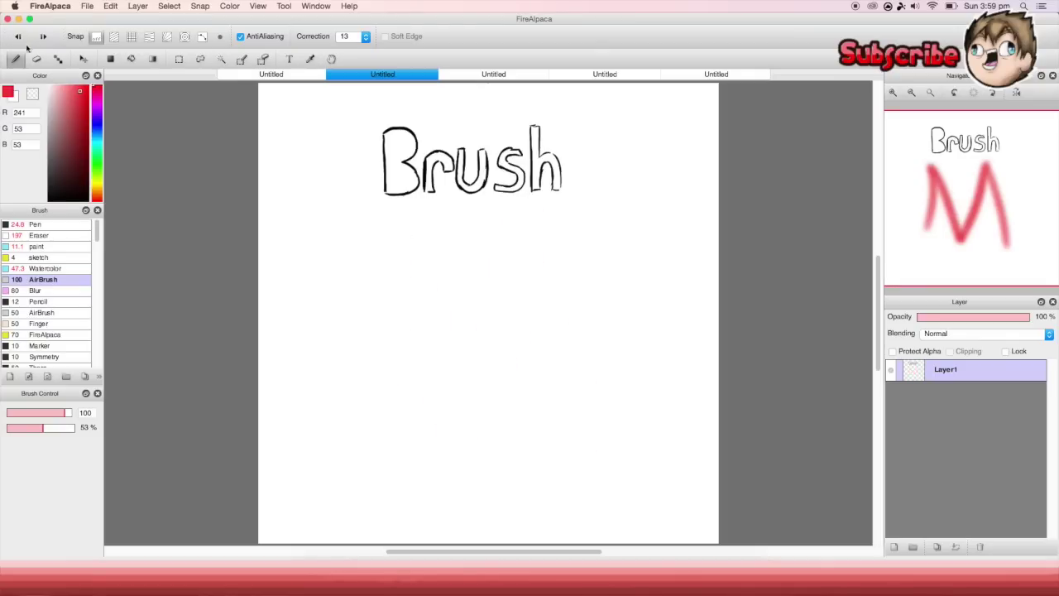
- Scribble a solid red patch with the Pen and soften its edges with the Blur brush
left_click(35, 290)
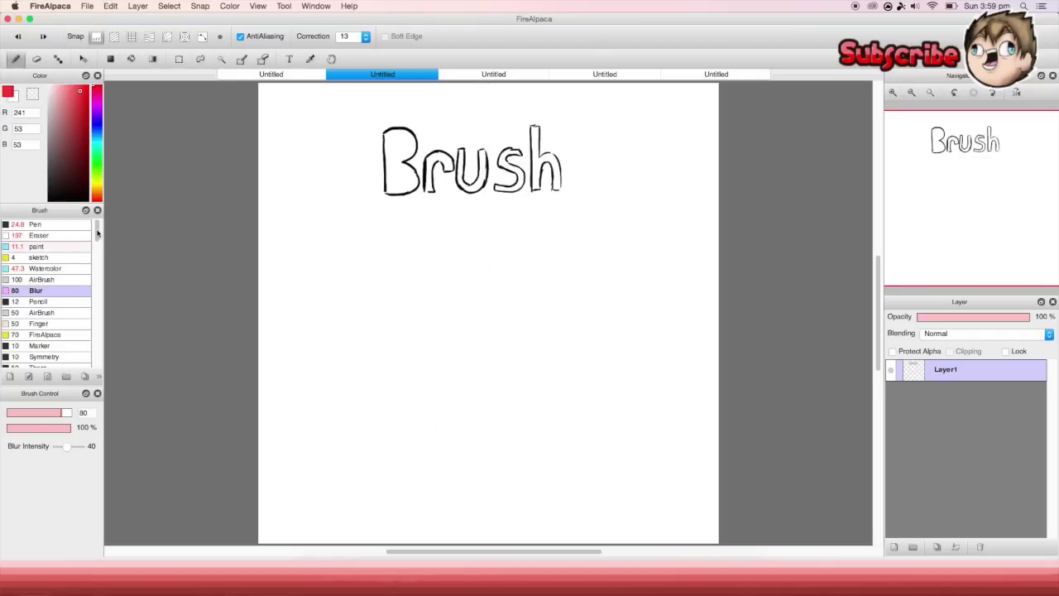
left_click(38, 235)
left_click(34, 224)
mouse_move(363, 277)
left_mouse_down()
mouse_move(374, 318)
mouse_move(407, 335)
mouse_move(397, 252)
mouse_move(422, 338)
left_mouse_up()
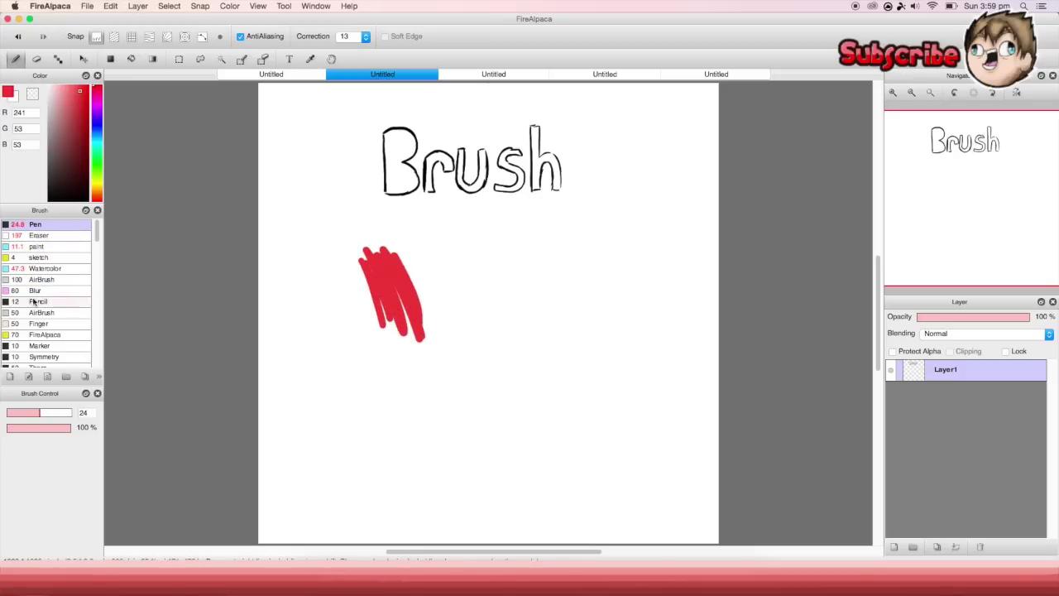
left_click(35, 291)
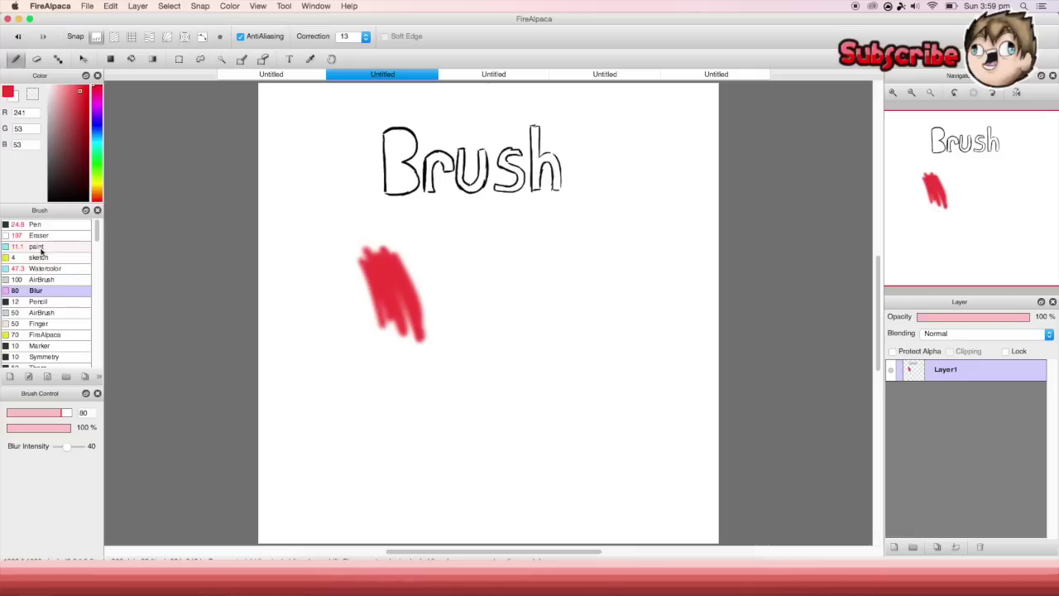
- Remove the blurred patch and try a short red line with the Pencil brush, removing it as well
left_click(38, 301)
key("Delete")
left_click_drag(355, 277, 393, 340)
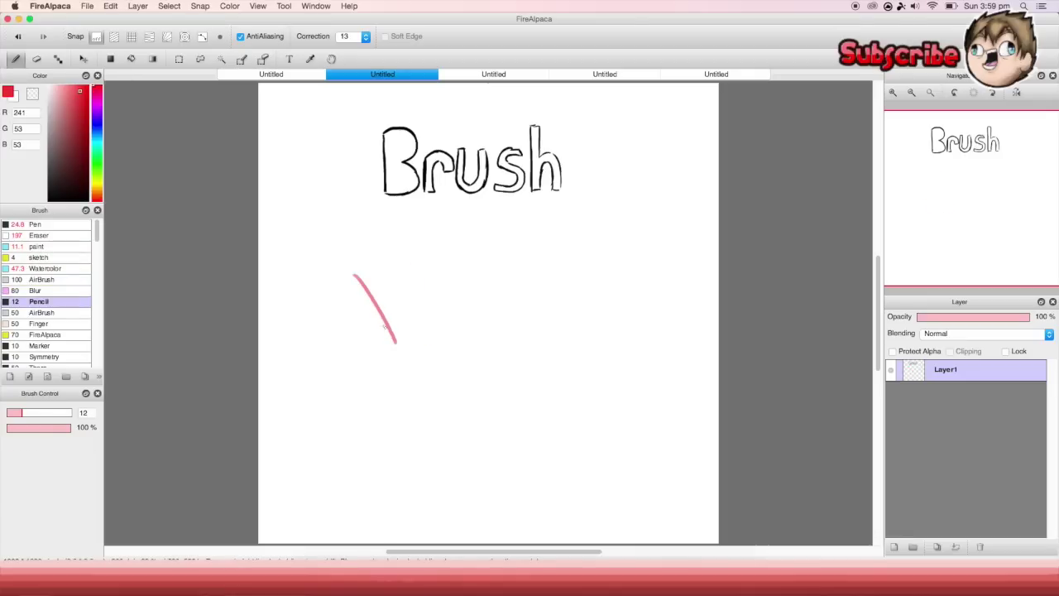
key("Delete")
- Set the drawing colour to black and test the Pencil with a few strokes, undoing them
left_click_drag(67, 155, 37, 230)
mouse_move(351, 255)
left_mouse_down()
mouse_move(418, 366)
mouse_move(447, 319)
mouse_move(399, 387)
left_mouse_up()
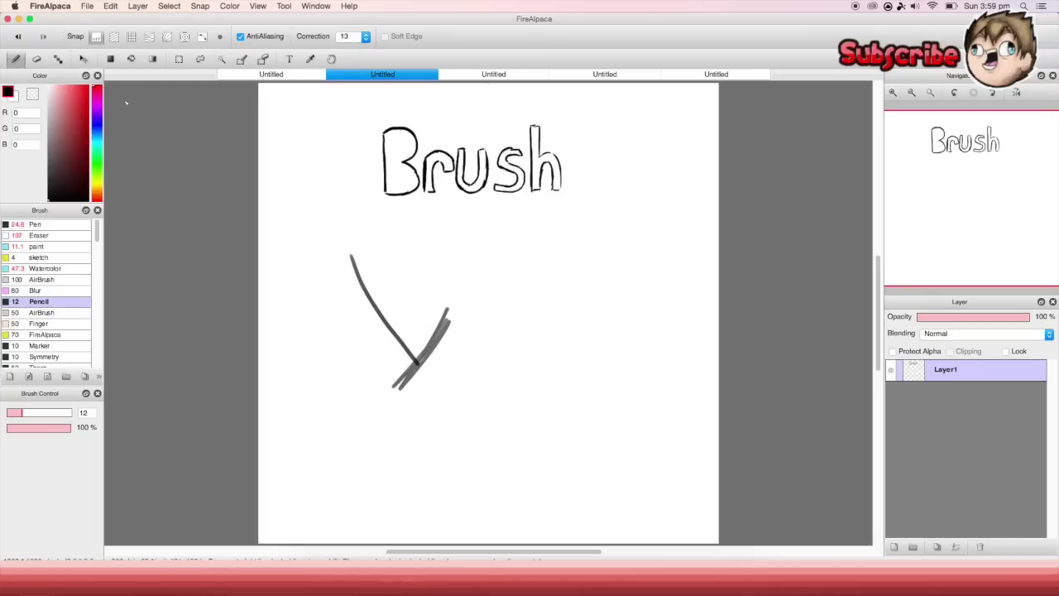
left_click(17, 37)
left_click(18, 36)
- Draw a thin black X with the size 12 Pencil and thick overlapping strokes beside it at size 40.5
left_click_drag(404, 267, 445, 361)
left_click_drag(463, 283, 370, 362)
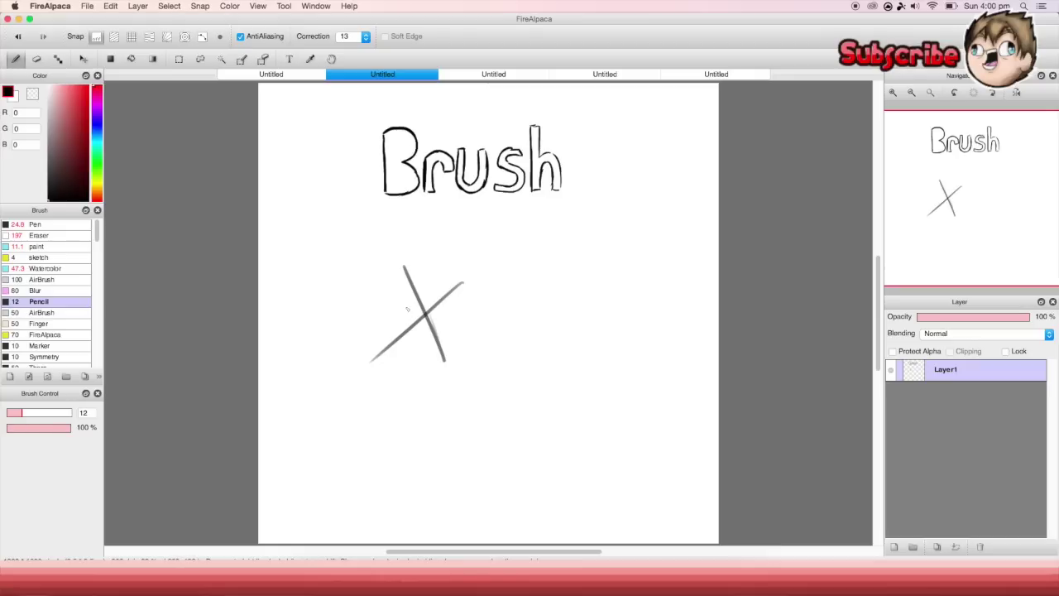
left_click_drag(42, 412, 50, 412)
left_click_drag(572, 270, 577, 432)
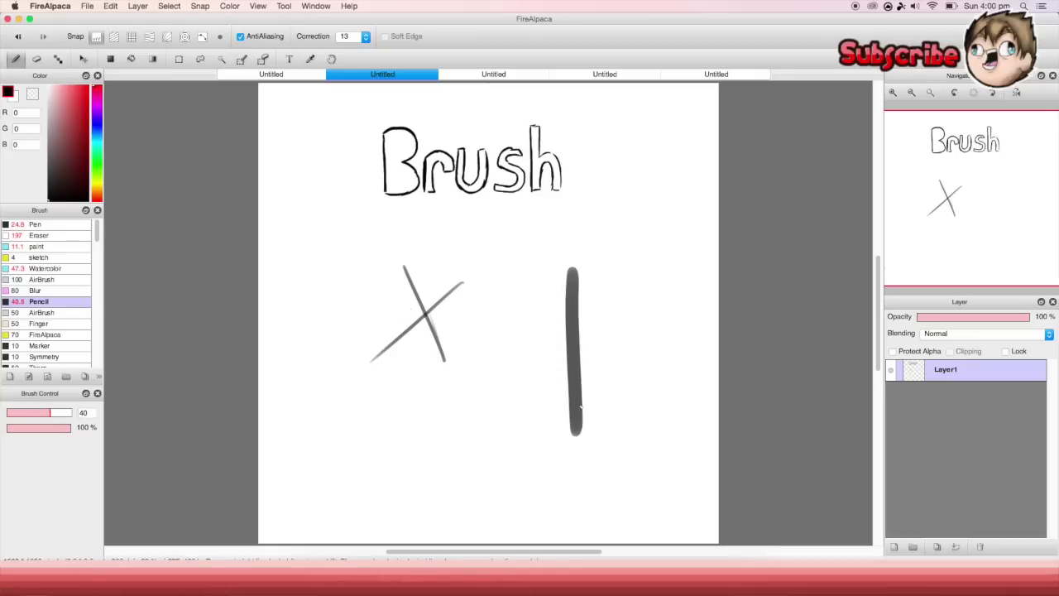
left_click_drag(658, 333, 462, 374)
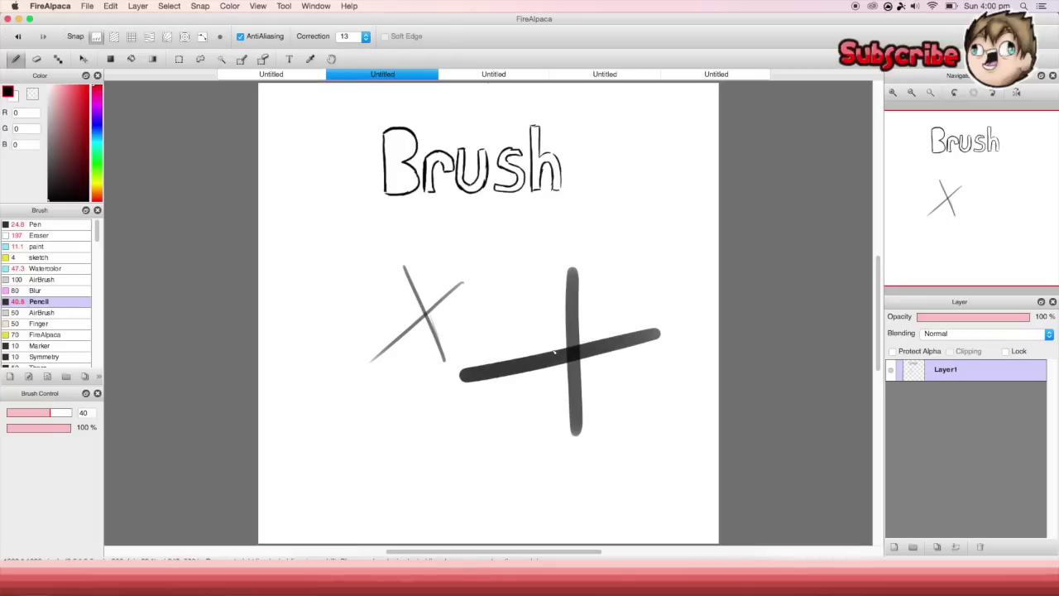
left_click_drag(551, 329, 541, 419)
mouse_move(561, 341)
left_mouse_down()
mouse_move(478, 403)
mouse_move(468, 399)
mouse_move(554, 344)
mouse_move(472, 385)
left_mouse_up()
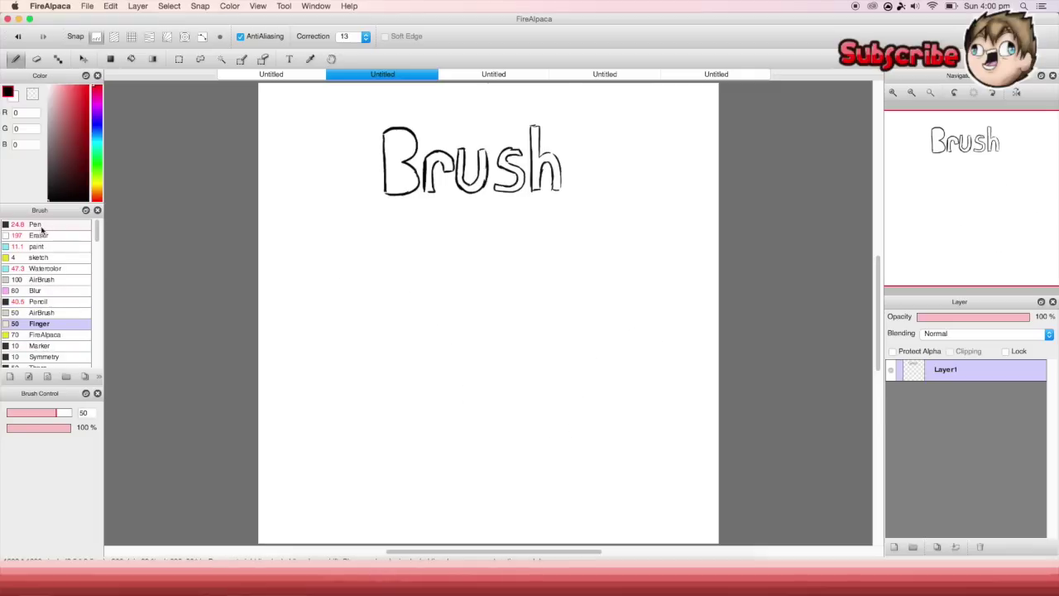
- Draw a thick black line with the Pen below the Brush title and smear it with the Finger brush
left_click(41, 227)
left_click_drag(339, 248, 363, 361)
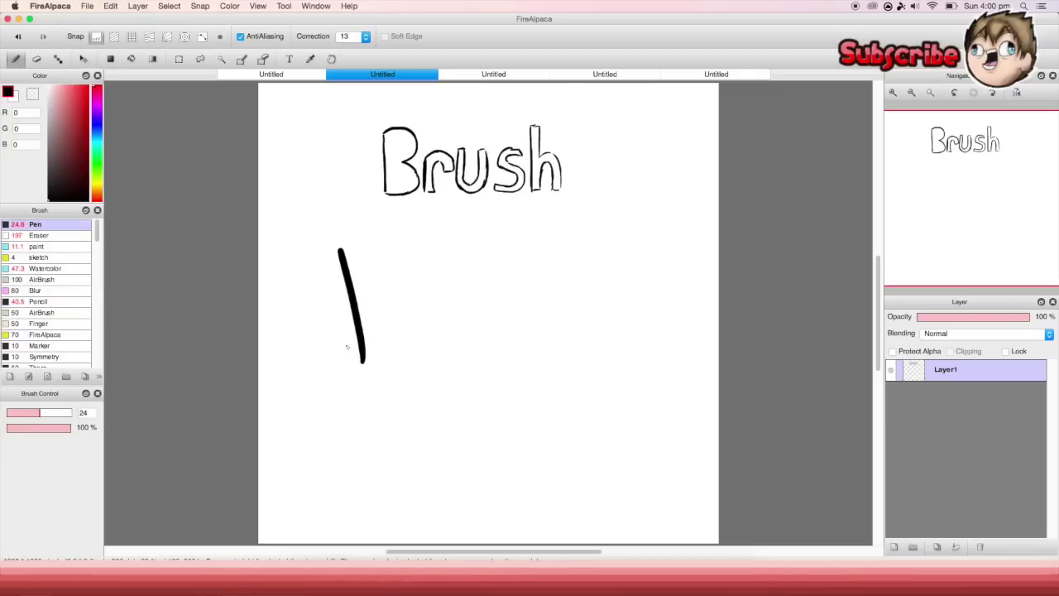
left_click(34, 325)
mouse_move(342, 272)
left_mouse_down()
mouse_move(377, 294)
mouse_move(362, 386)
mouse_move(356, 304)
mouse_move(332, 283)
left_mouse_up()
- Undo the Finger smears and the Pen line beneath them
key("super+z")
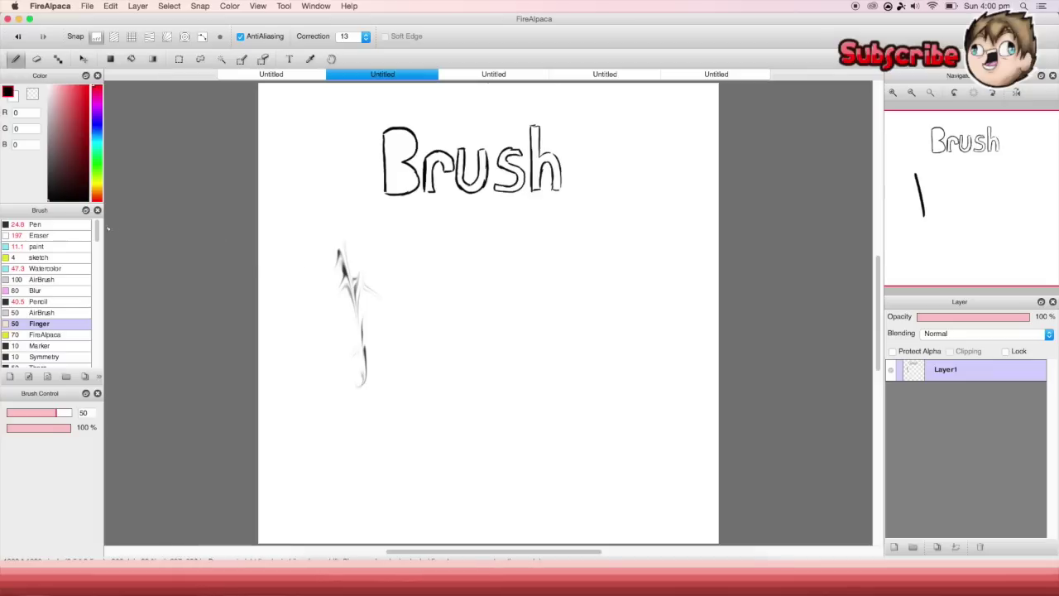
key("super+z")
key("super+z")
key("super+z")
key("super+z")
key("super+z")
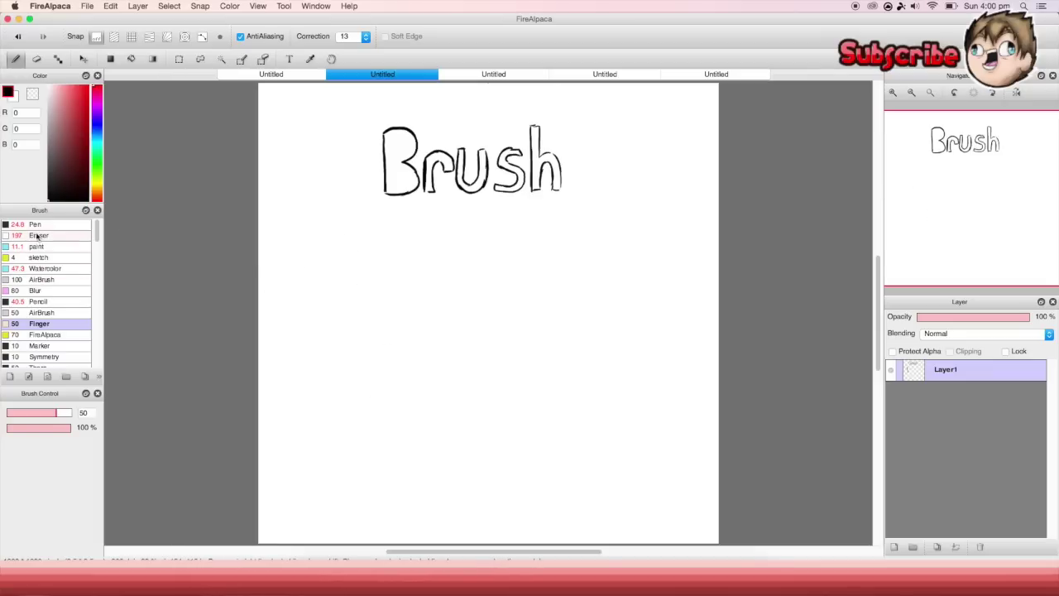
- Scribble overlapping black strokes with the paint brush at size 11.1 and smear them with the size 50 Finger brush
left_click(37, 235)
left_click(36, 246)
mouse_move(358, 303)
left_mouse_down()
mouse_move(433, 399)
mouse_move(387, 291)
mouse_move(434, 404)
left_mouse_up()
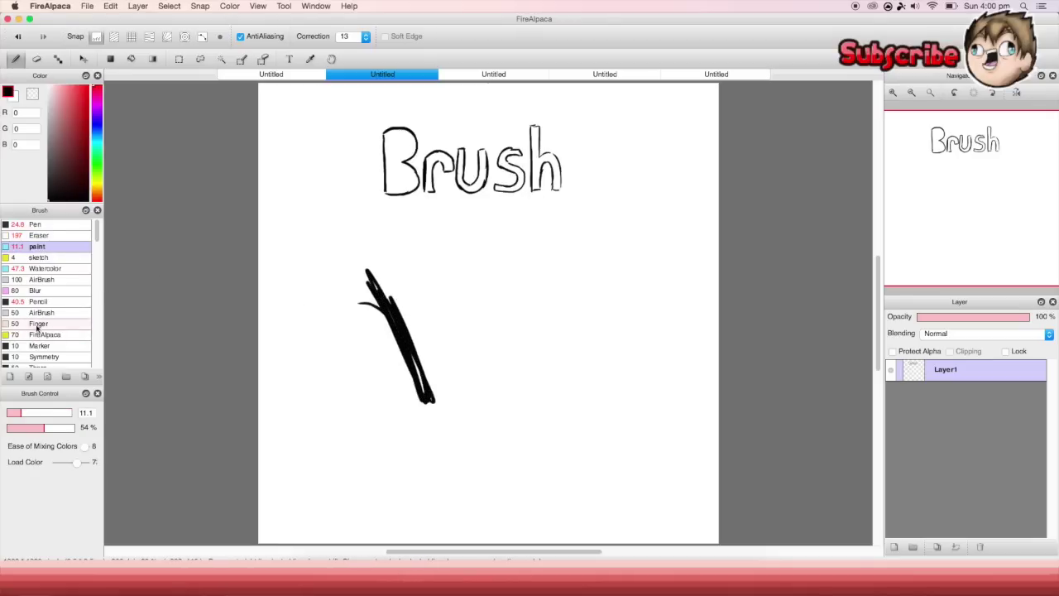
left_click(38, 324)
mouse_move(364, 322)
left_mouse_down()
mouse_move(404, 316)
mouse_move(380, 258)
left_mouse_up()
mouse_move(426, 335)
left_mouse_down()
mouse_move(378, 398)
mouse_move(438, 402)
mouse_move(418, 302)
mouse_move(439, 432)
mouse_move(342, 221)
mouse_move(322, 204)
mouse_move(418, 404)
mouse_move(330, 213)
mouse_move(388, 340)
left_mouse_up()
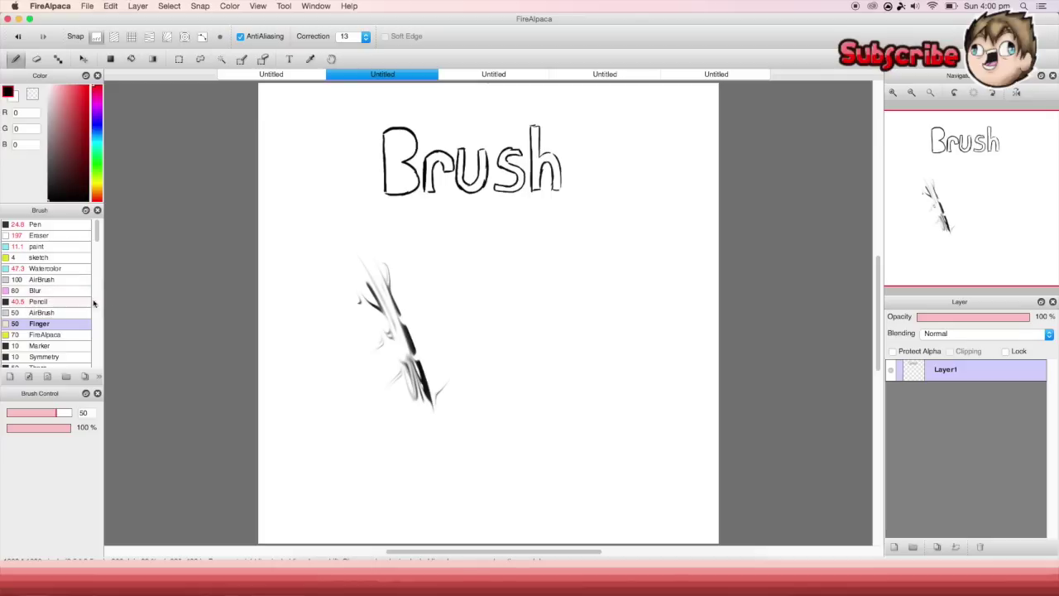
- Clear the smeared scribble and stamp the FireAlpaca brush at size 70 and again at size 911
left_click(45, 335)
key("Delete")
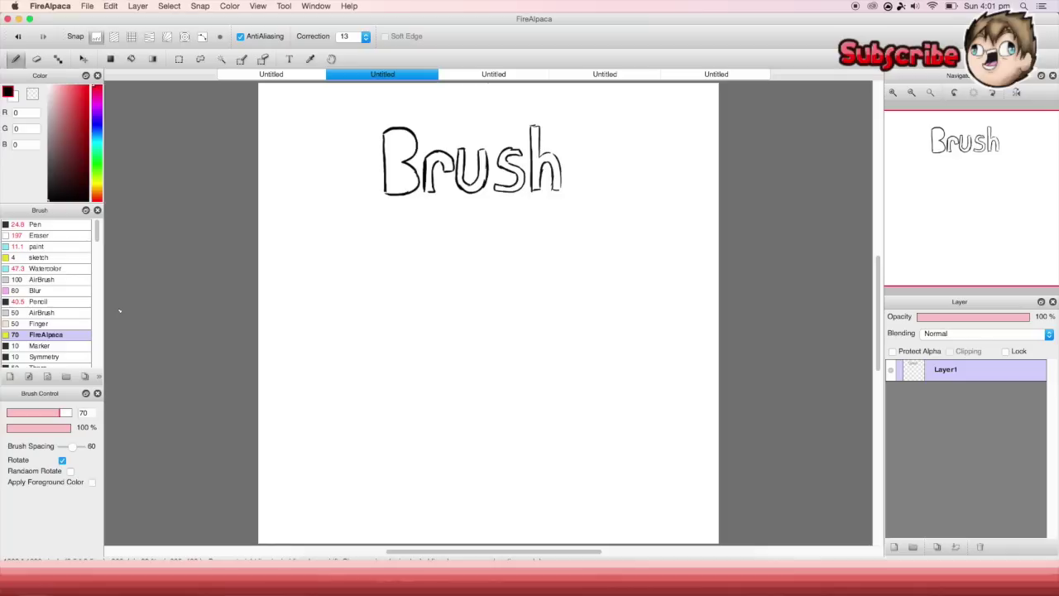
left_click(369, 308)
left_click_drag(59, 412, 72, 412)
left_click(433, 361)
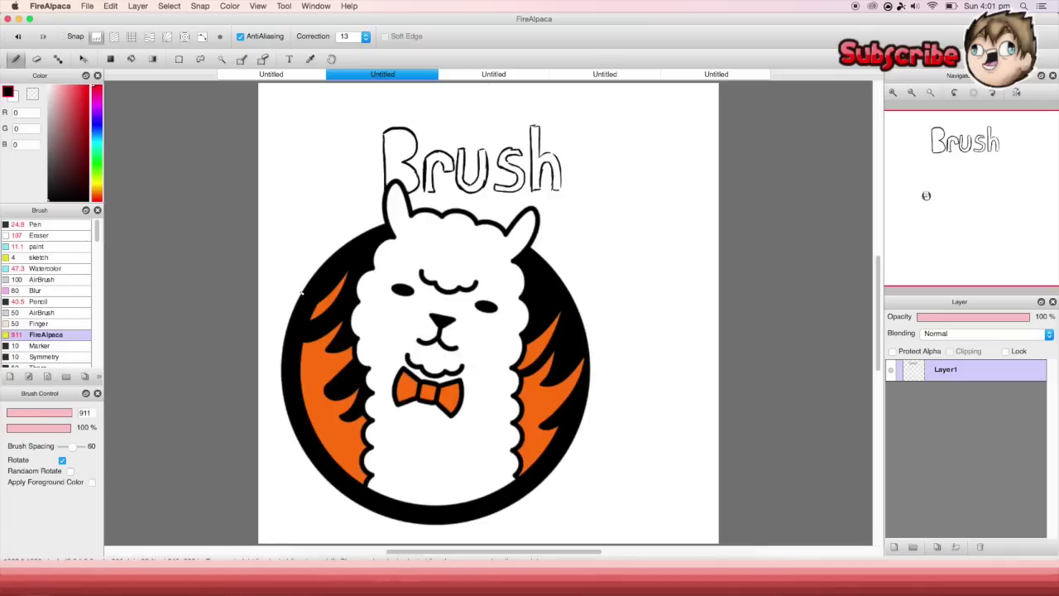
- Undo the alpaca stamps and place a small one at size 123 near the middle of the canvas
left_click(17, 37)
left_click(17, 36)
left_click_drag(63, 410, 70, 413)
left_click(430, 337)
left_click(17, 36)
left_click(445, 348)
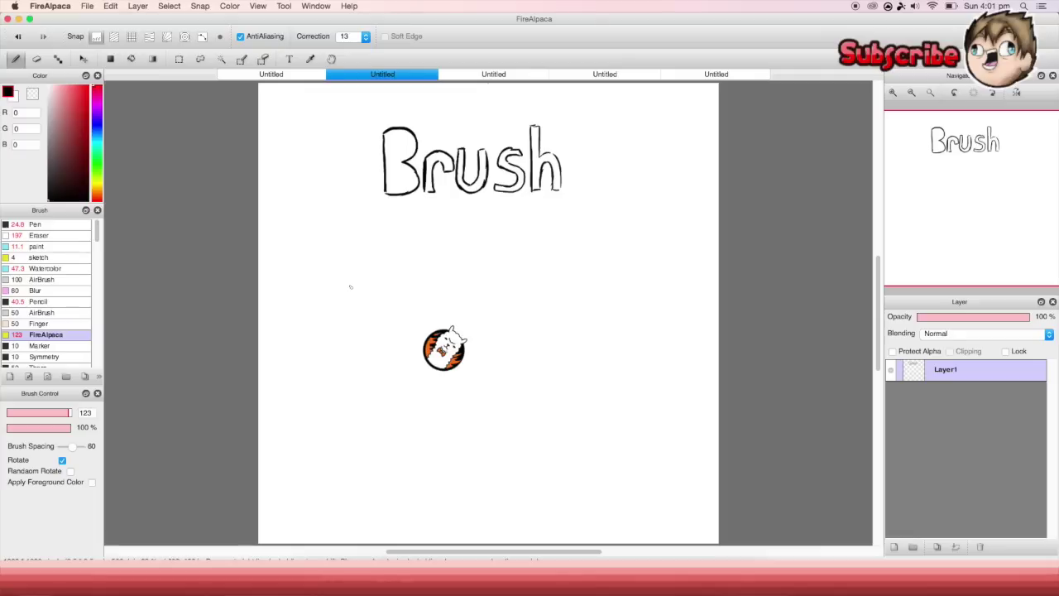
- Replace the small alpaca with a stamp at size 326, undoing and placing it once more
left_click(18, 36)
left_click_drag(69, 414, 94, 413)
left_click(480, 342)
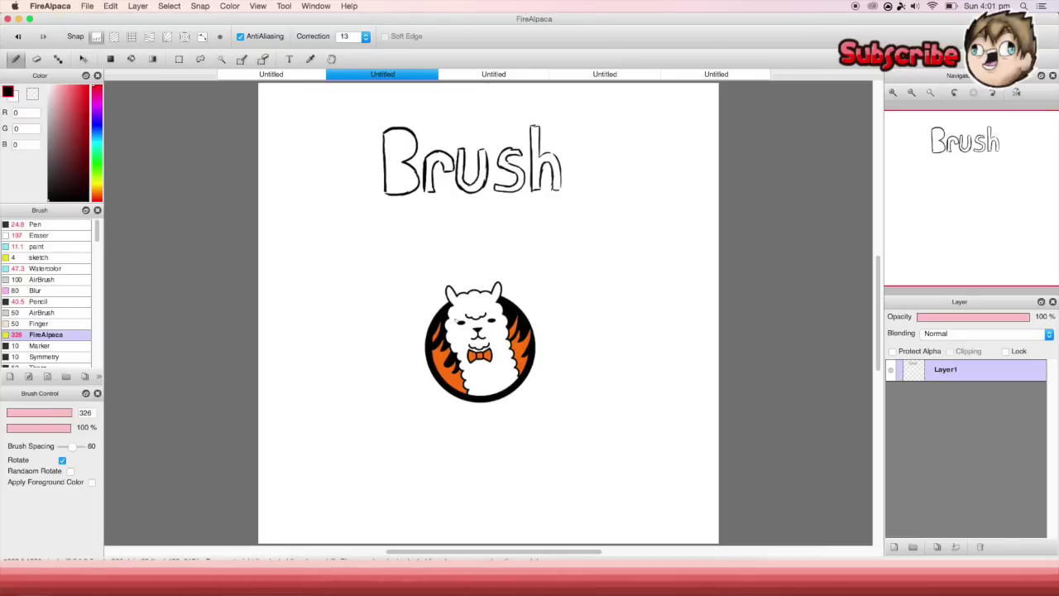
left_click(17, 36)
left_click(505, 342)
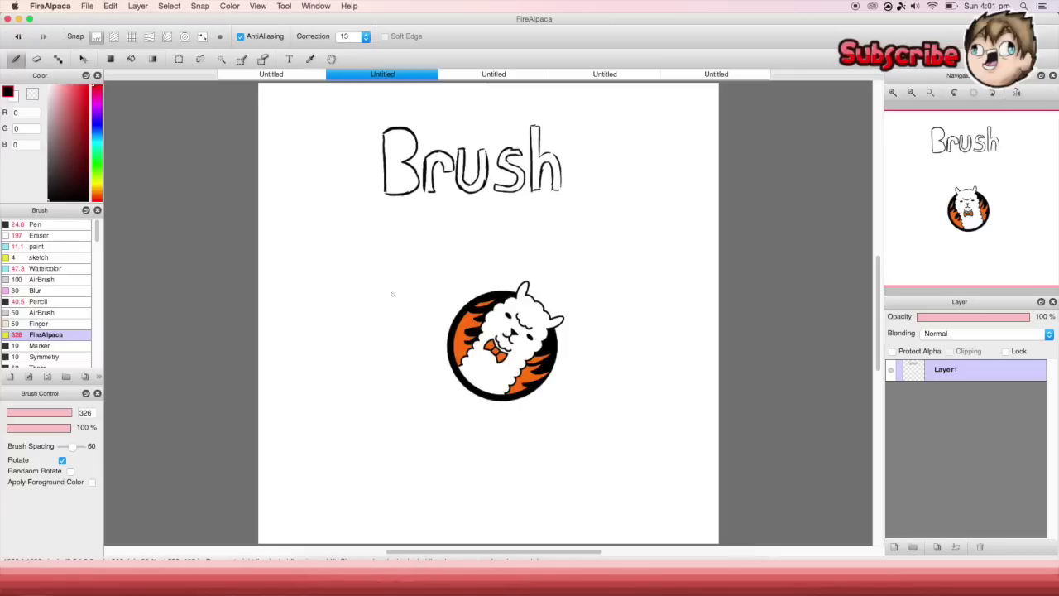
- Stamp six more size 326 alpacas around the first one
left_click(422, 305)
left_click(312, 275)
left_click(399, 414)
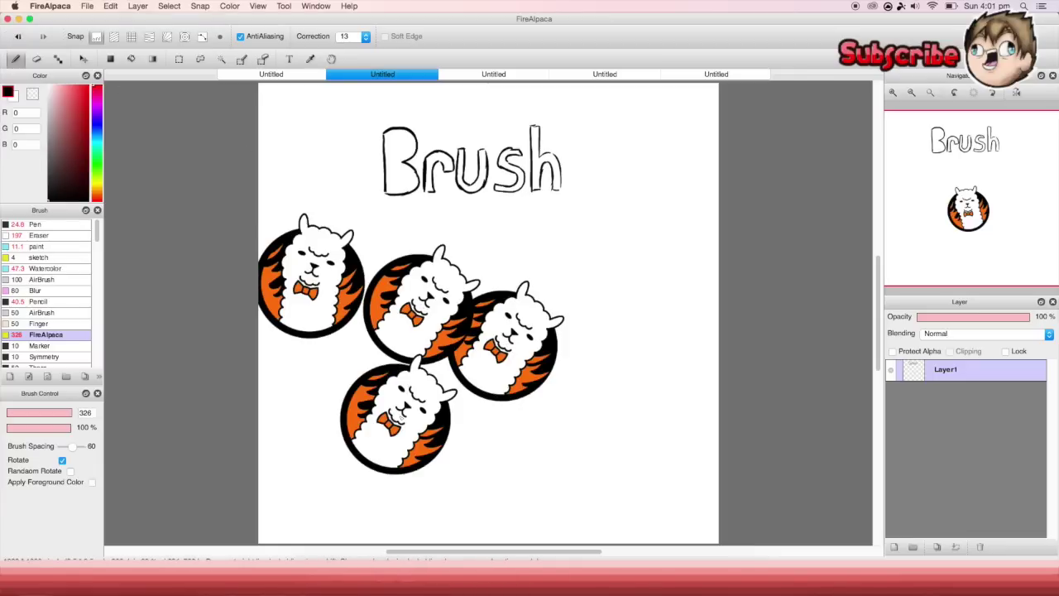
left_click(491, 453)
left_click(561, 409)
left_click(621, 351)
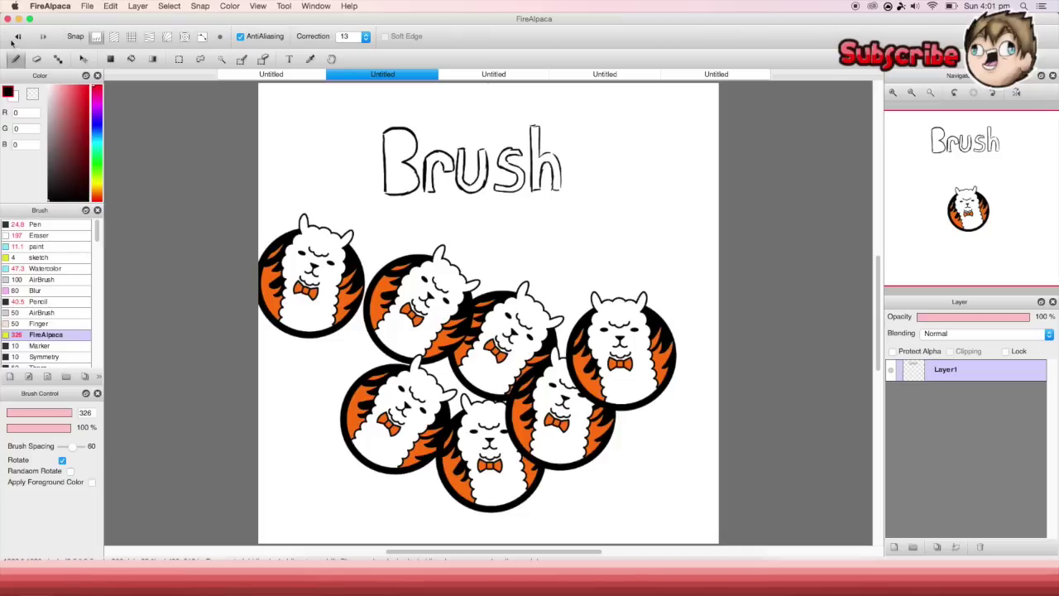
- Undo all the alpaca stamps on the canvas
left_click(16, 37)
left_click(17, 38)
left_click(17, 38)
left_click(17, 37)
left_click(17, 37)
left_click(16, 38)
left_click(16, 38)
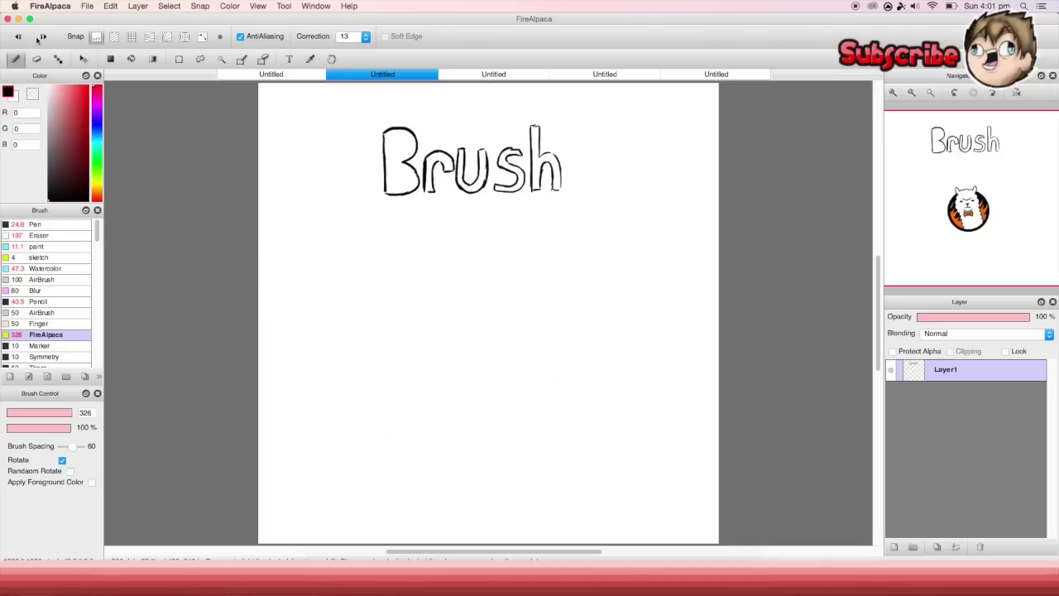
- Draw a thin diagonal line with the size 10 Marker and thick crossing strokes at size 46.4
left_click(40, 345)
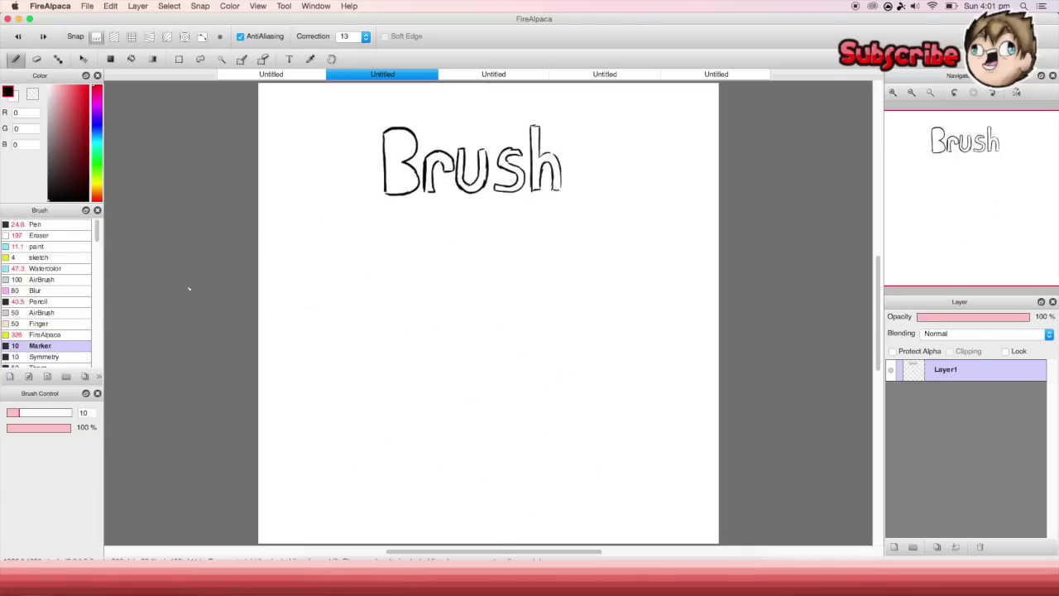
left_click_drag(418, 276, 505, 394)
mouse_move(350, 299)
left_mouse_down()
mouse_move(356, 405)
mouse_move(417, 340)
mouse_move(383, 290)
mouse_move(394, 318)
mouse_move(300, 225)
left_mouse_up()
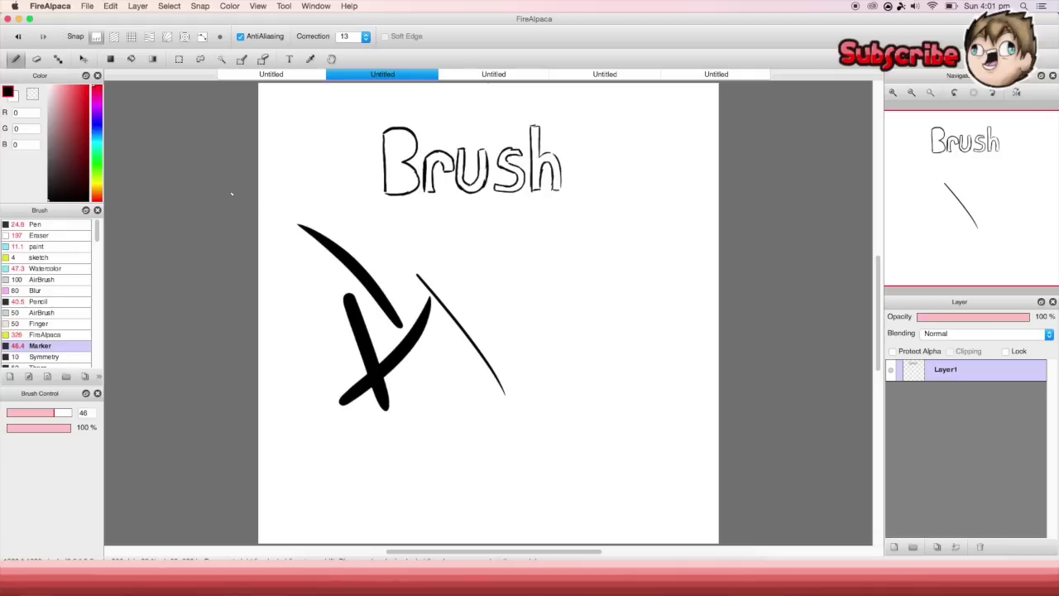
- Draw several long sweeping curves across the canvas with the thick black Marker
left_click_drag(97, 232, 97, 267)
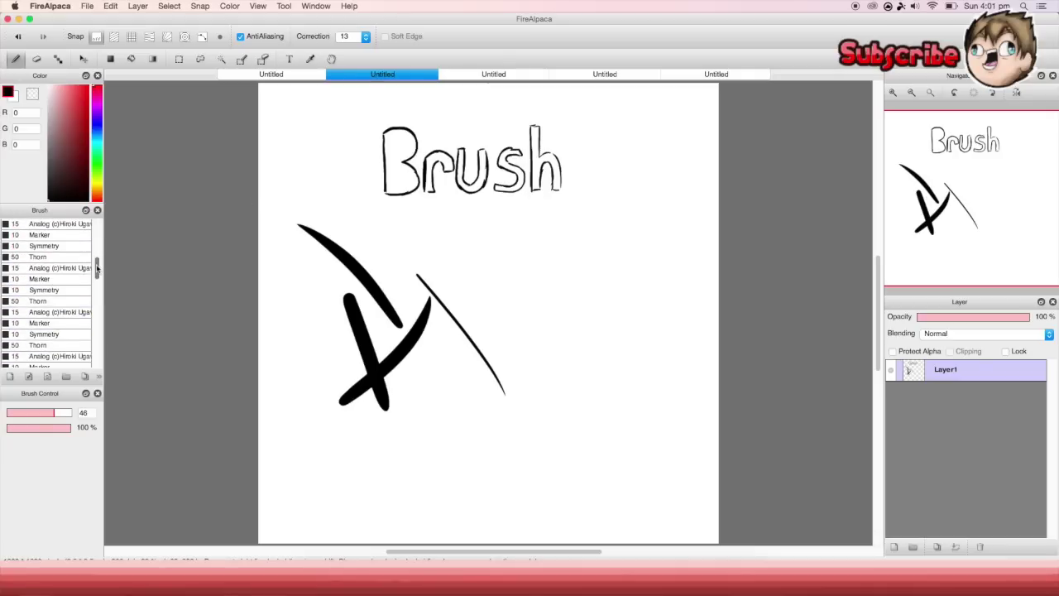
mouse_move(337, 293)
left_mouse_down()
mouse_move(390, 285)
mouse_move(595, 461)
left_mouse_up()
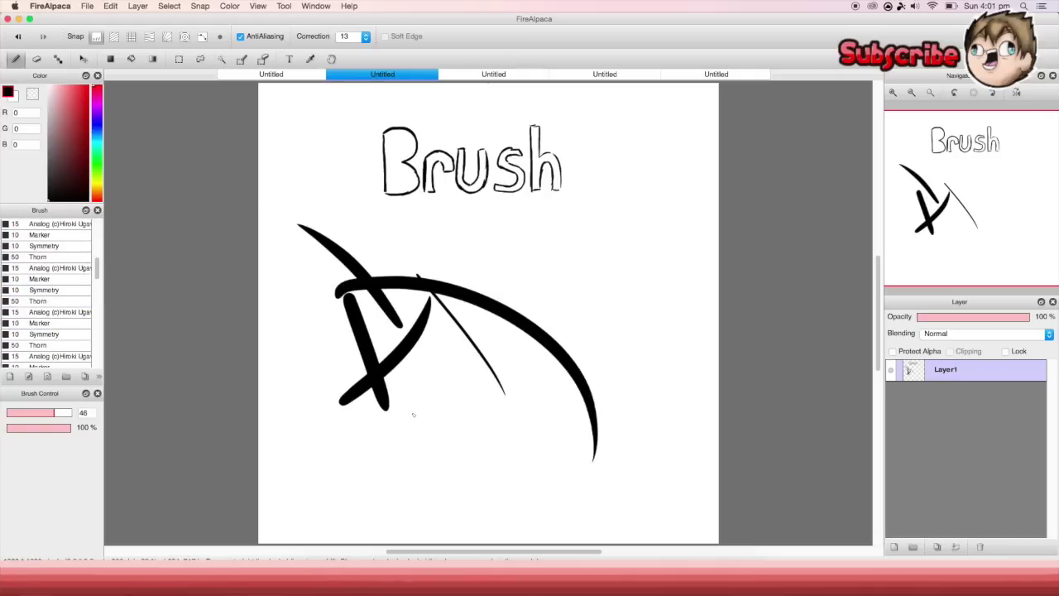
left_click_drag(286, 329, 356, 327)
left_click_drag(371, 344, 333, 438)
mouse_move(281, 354)
left_mouse_down()
mouse_move(276, 422)
mouse_move(355, 470)
mouse_move(505, 317)
left_mouse_up()
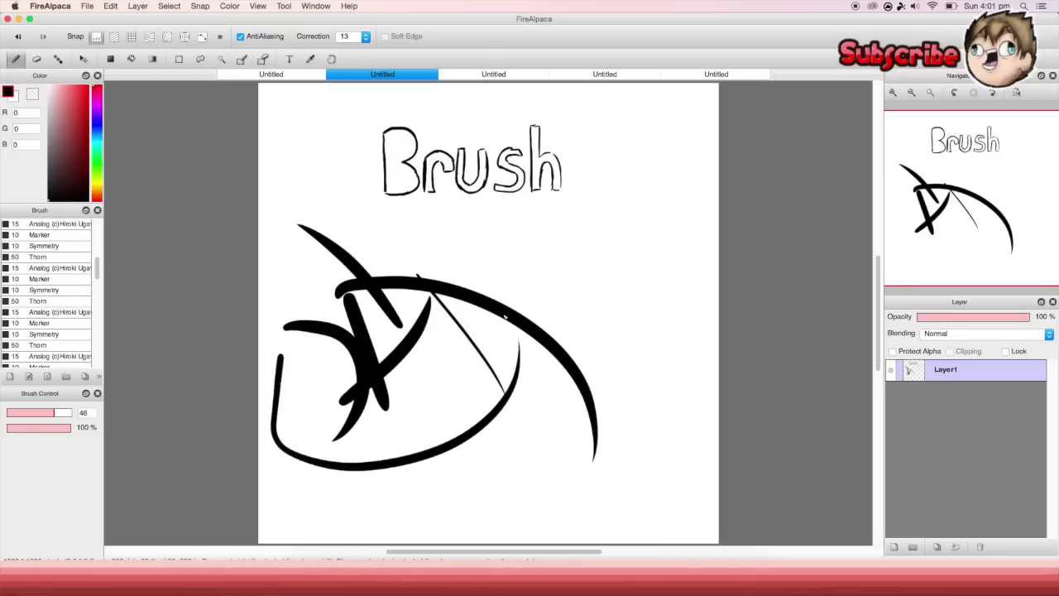
mouse_move(491, 256)
left_mouse_down()
mouse_move(589, 447)
mouse_move(469, 402)
left_mouse_up()
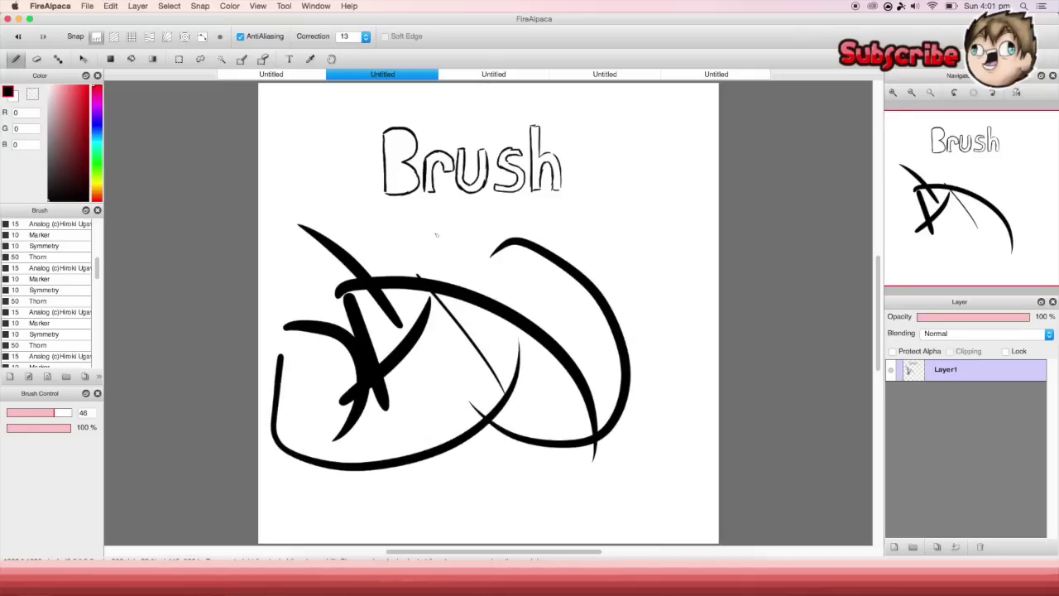
mouse_move(582, 223)
left_mouse_down()
mouse_move(688, 389)
mouse_move(677, 424)
left_mouse_up()
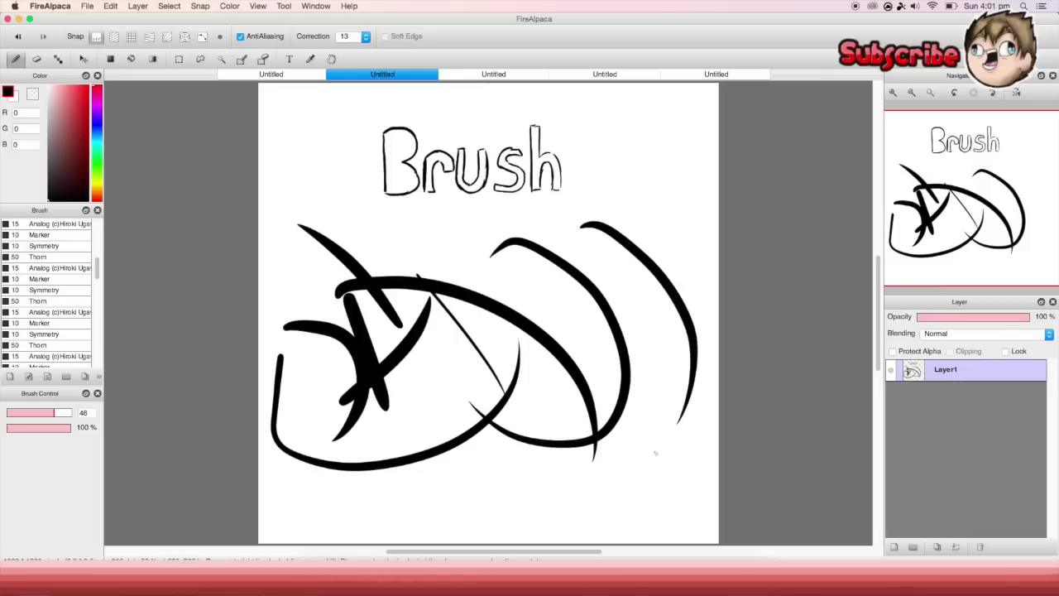
- Add a thin line beside the title and several spiky strokes with the Thorn brush at size 50
left_click(41, 300)
left_click_drag(327, 184, 393, 242)
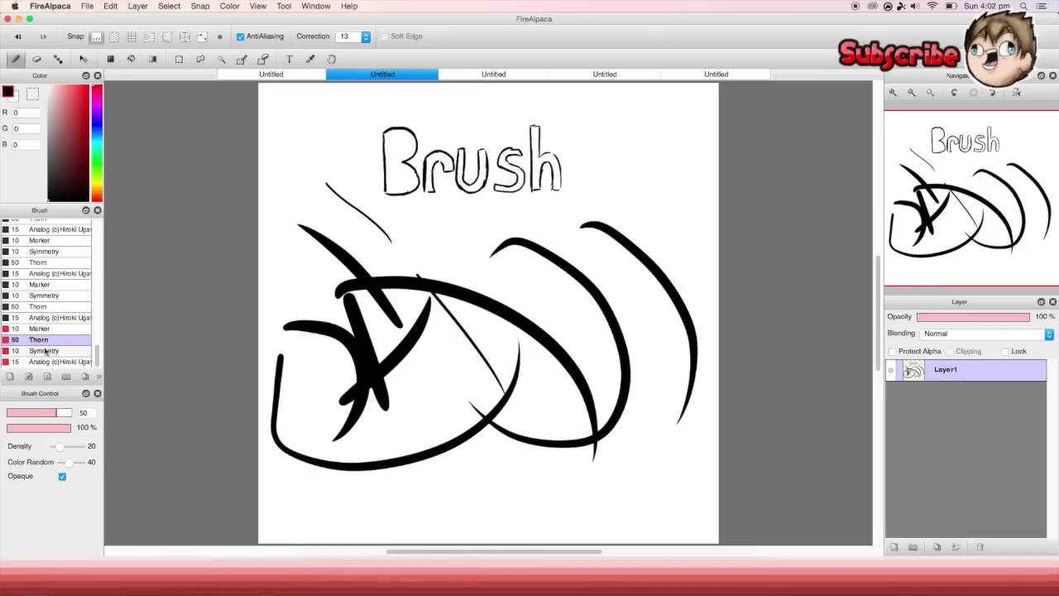
mouse_move(675, 429)
left_mouse_down()
mouse_move(663, 461)
mouse_move(611, 511)
left_mouse_up()
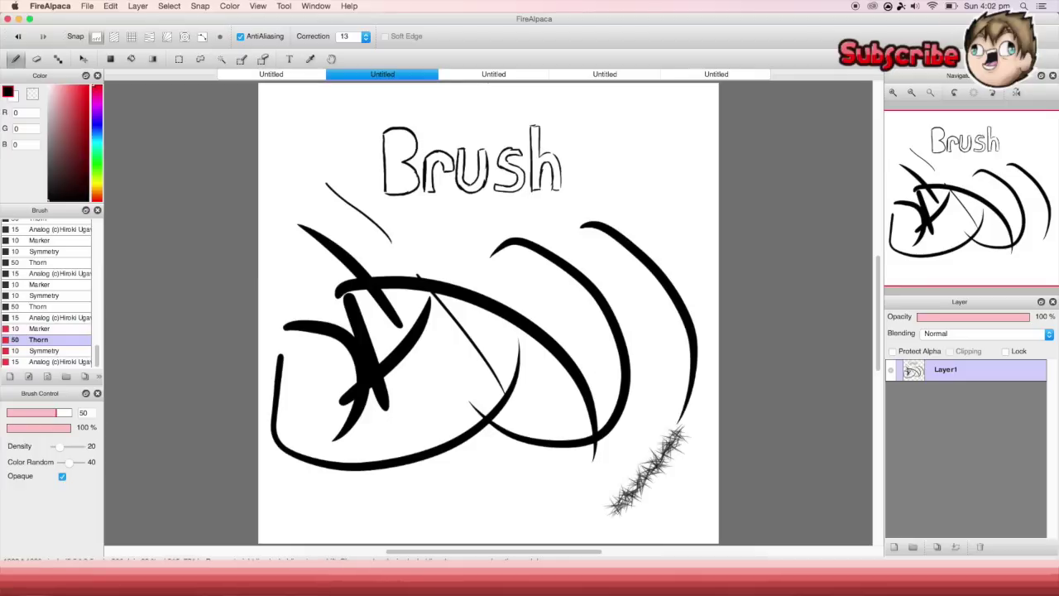
mouse_move(641, 460)
left_mouse_down()
mouse_move(494, 507)
mouse_move(327, 520)
mouse_move(415, 314)
left_mouse_up()
mouse_move(650, 149)
left_mouse_down()
mouse_move(687, 259)
mouse_move(638, 231)
mouse_move(617, 166)
mouse_move(592, 148)
mouse_move(586, 240)
mouse_move(536, 82)
left_mouse_up()
left_click_drag(420, 208, 631, 311)
mouse_move(412, 263)
left_mouse_down()
mouse_move(641, 443)
mouse_move(593, 439)
left_mouse_up()
- Draw mirrored curves and looping lines below the title with the size 10 Symmetry brush
left_click(44, 350)
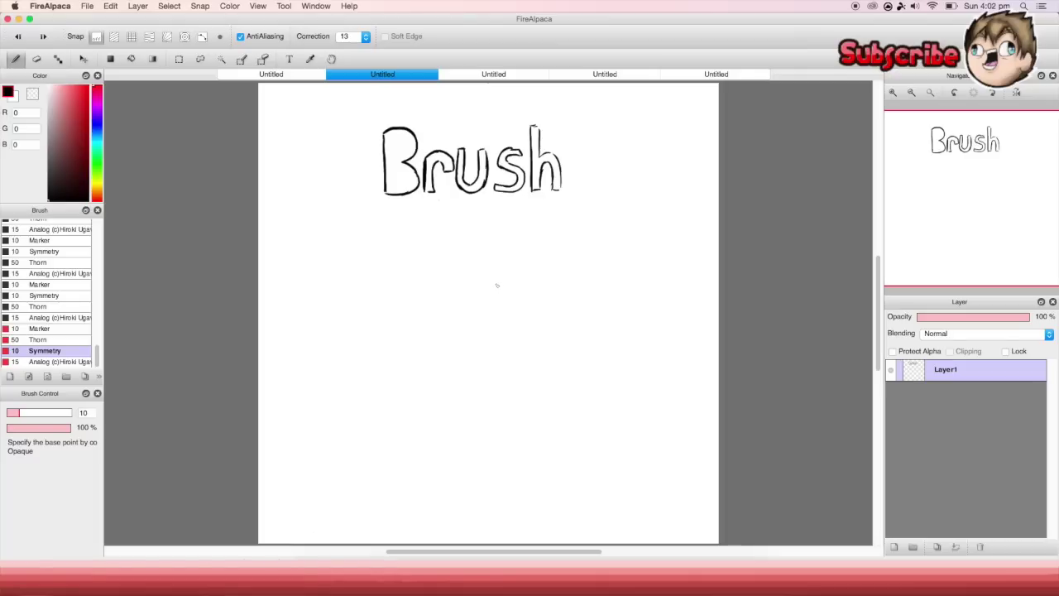
mouse_move(471, 259)
left_mouse_down()
mouse_move(425, 237)
mouse_move(403, 262)
mouse_move(402, 364)
mouse_move(433, 409)
left_mouse_up()
mouse_move(549, 359)
left_mouse_down()
mouse_move(504, 414)
mouse_move(575, 411)
left_mouse_up()
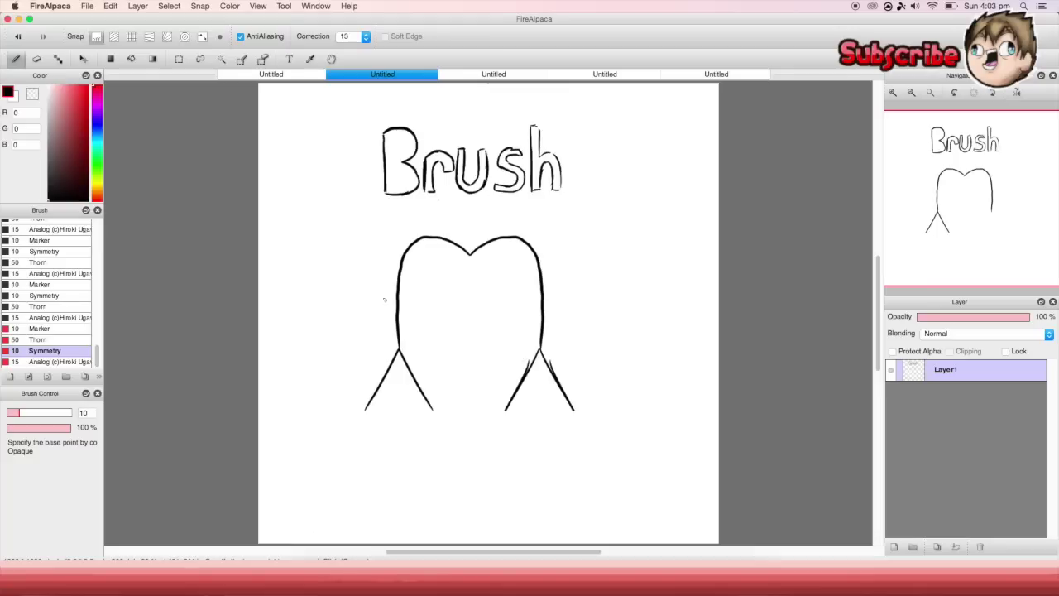
left_click_drag(439, 408, 477, 313)
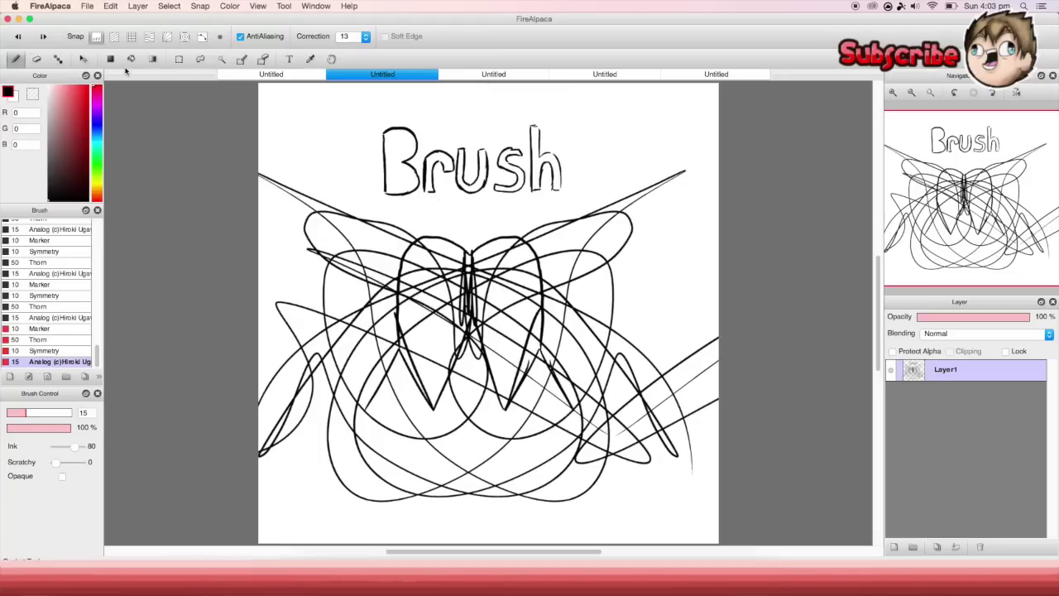
- Draw curved strokes along the canvas's right side with the Analog brush at size 15
left_click_drag(660, 241, 651, 354)
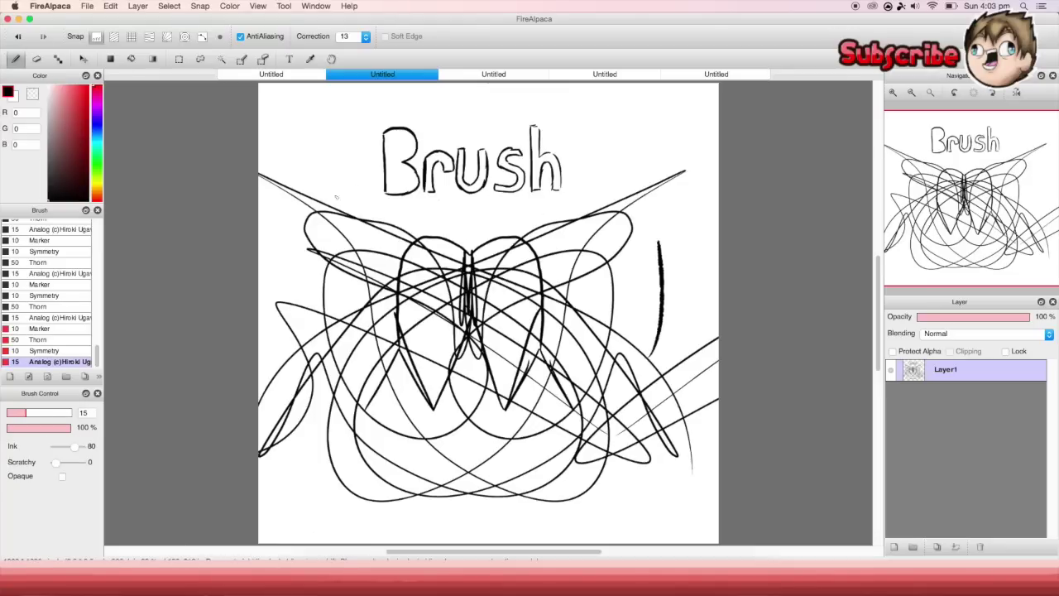
left_click_drag(626, 129, 685, 267)
left_click_drag(680, 228, 700, 316)
left_click_drag(583, 166, 626, 342)
mouse_move(589, 142)
left_mouse_down()
mouse_move(637, 370)
mouse_move(606, 154)
mouse_move(562, 385)
left_mouse_up()
left_click_drag(634, 316, 532, 365)
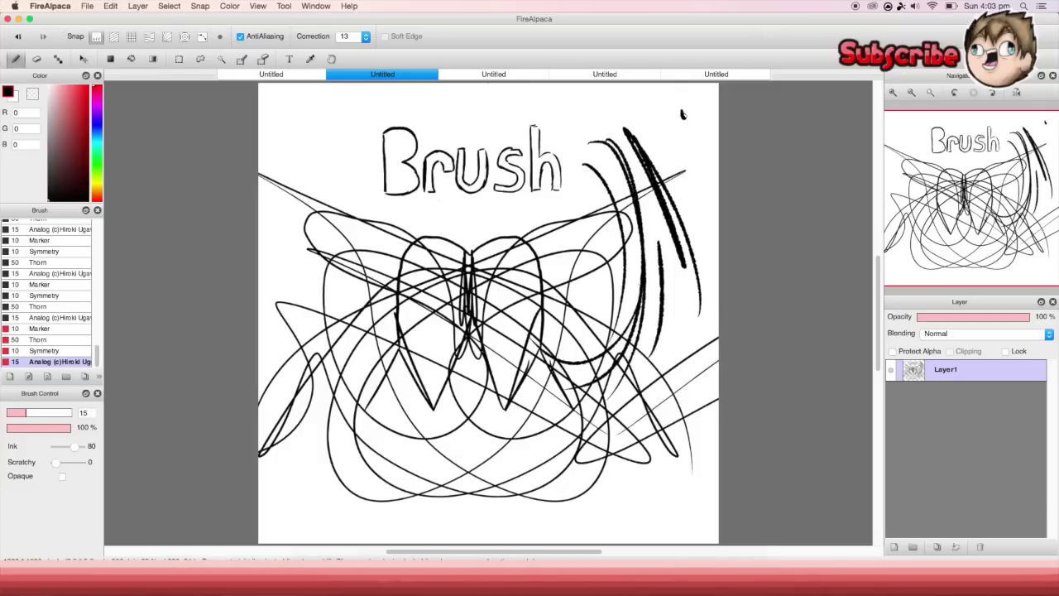
mouse_move(685, 108)
left_mouse_down()
mouse_move(687, 175)
mouse_move(661, 164)
left_mouse_up()
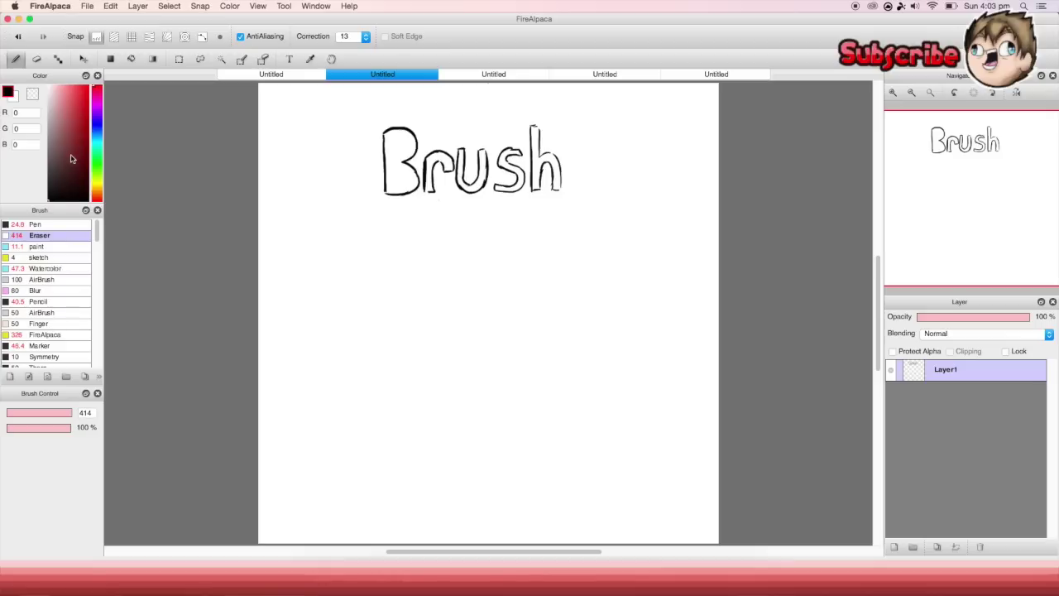
- Draw light purple Pen strokes beside the title and darker purple ones (RGB 59, 36, 88) next to them
left_click(35, 224)
mouse_move(71, 132)
left_mouse_down()
mouse_move(72, 99)
mouse_move(55, 145)
mouse_move(68, 155)
mouse_move(71, 107)
mouse_move(60, 115)
mouse_move(75, 96)
mouse_move(95, 123)
mouse_move(74, 185)
mouse_move(68, 129)
left_mouse_up()
left_click_drag(311, 180, 329, 273)
left_click_drag(308, 179, 303, 269)
left_click(72, 160)
left_click_drag(340, 187, 333, 271)
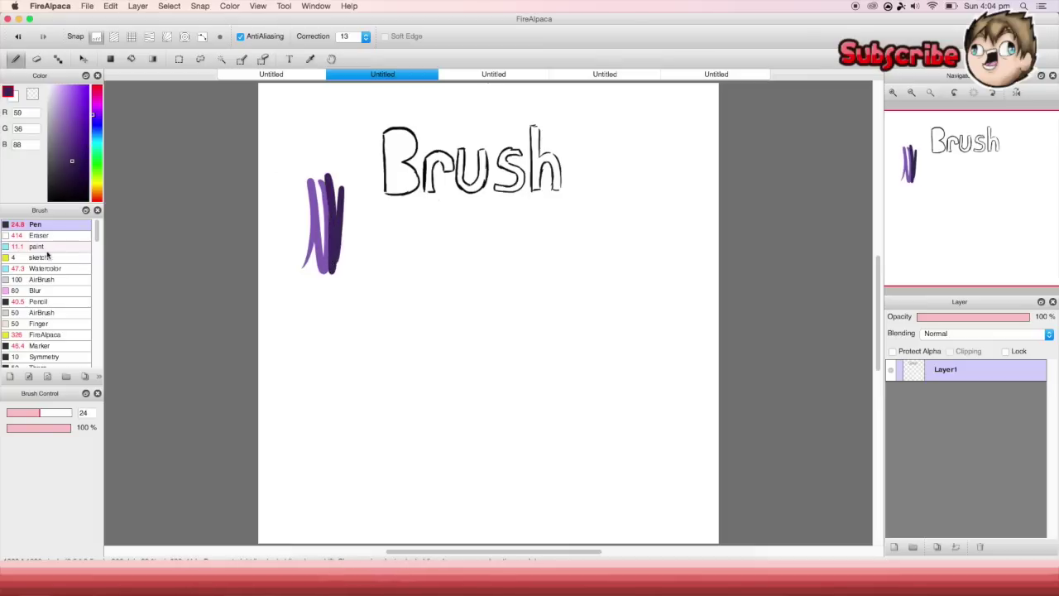
- Erase the purple strokes with the size 414 Eraser, undoing the pass that cuts into the title's B
left_click(40, 236)
left_click(302, 184)
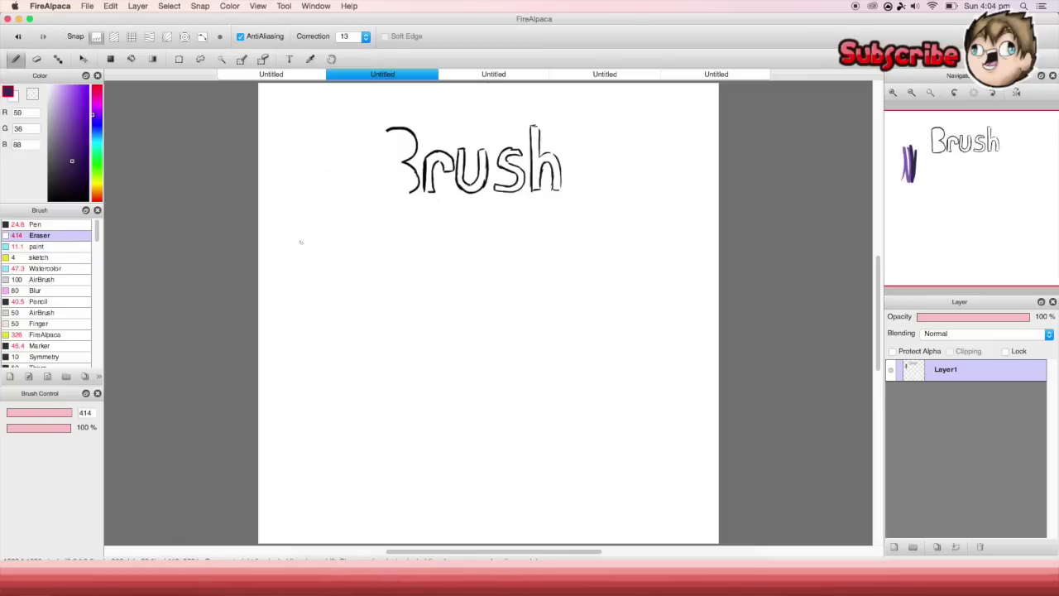
key("super+z")
left_click(286, 294)
left_click_drag(287, 295, 250, 216)
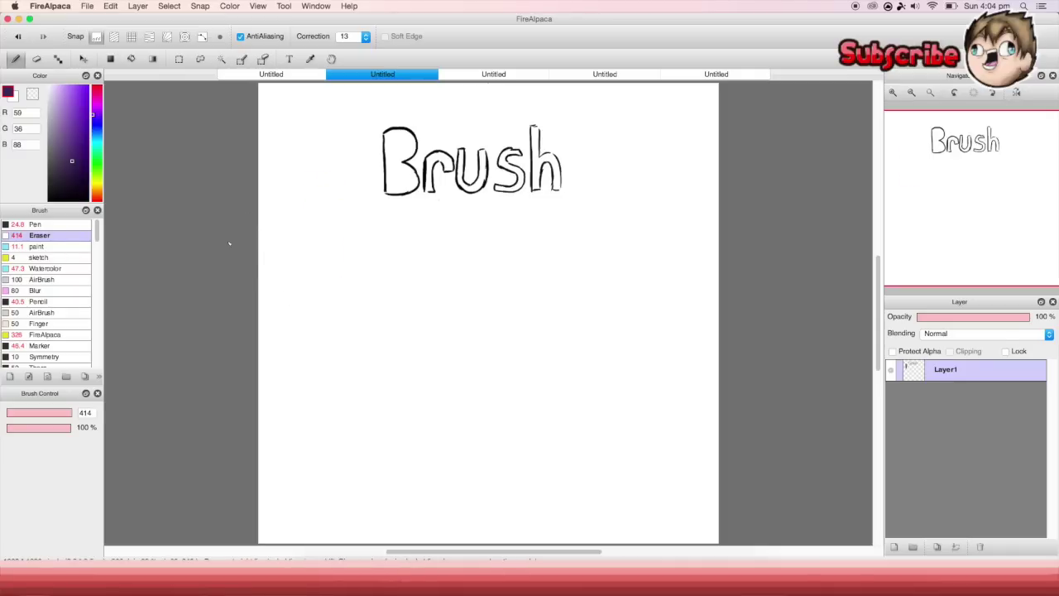
- Switch to the Layers canvas, lower Layer1's opacity to 18 % and restore it to 100 %
left_click(493, 74)
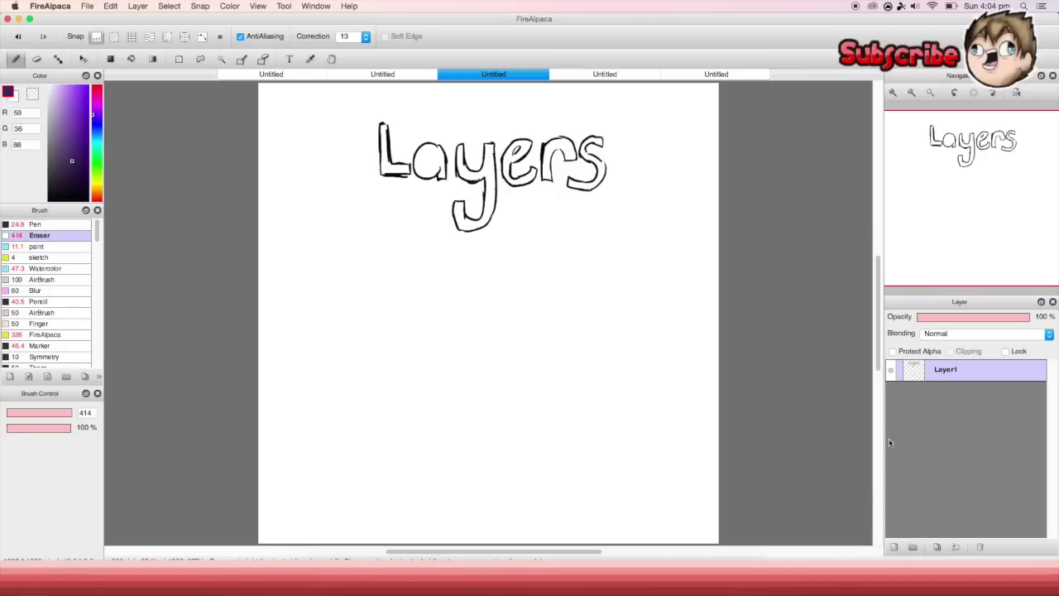
left_click(926, 293)
left_click_drag(1016, 317, 938, 326)
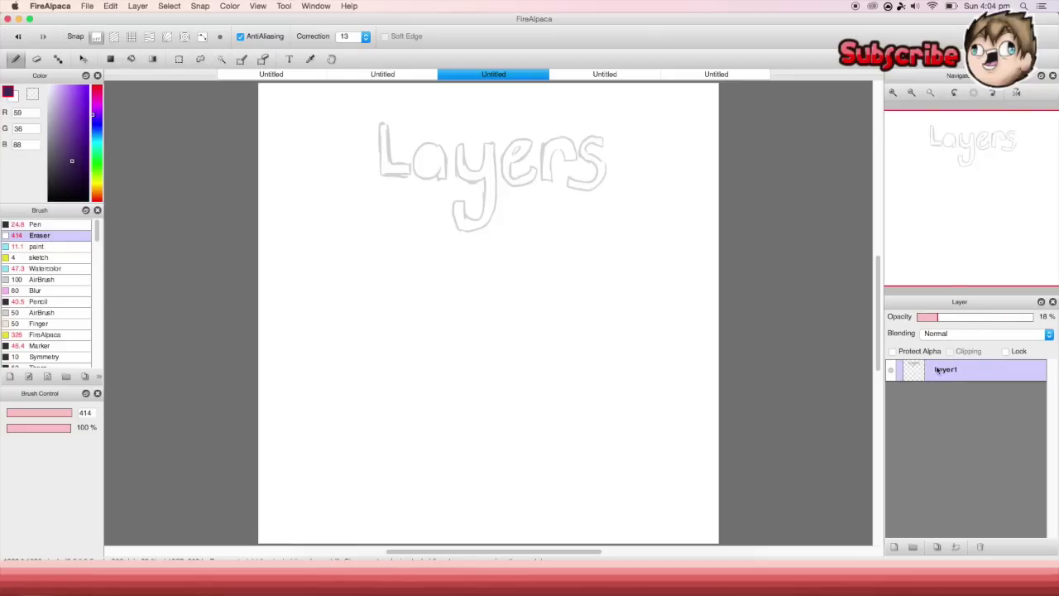
mouse_move(942, 320)
left_mouse_down()
mouse_move(1030, 320)
mouse_move(928, 321)
mouse_move(1056, 340)
left_mouse_up()
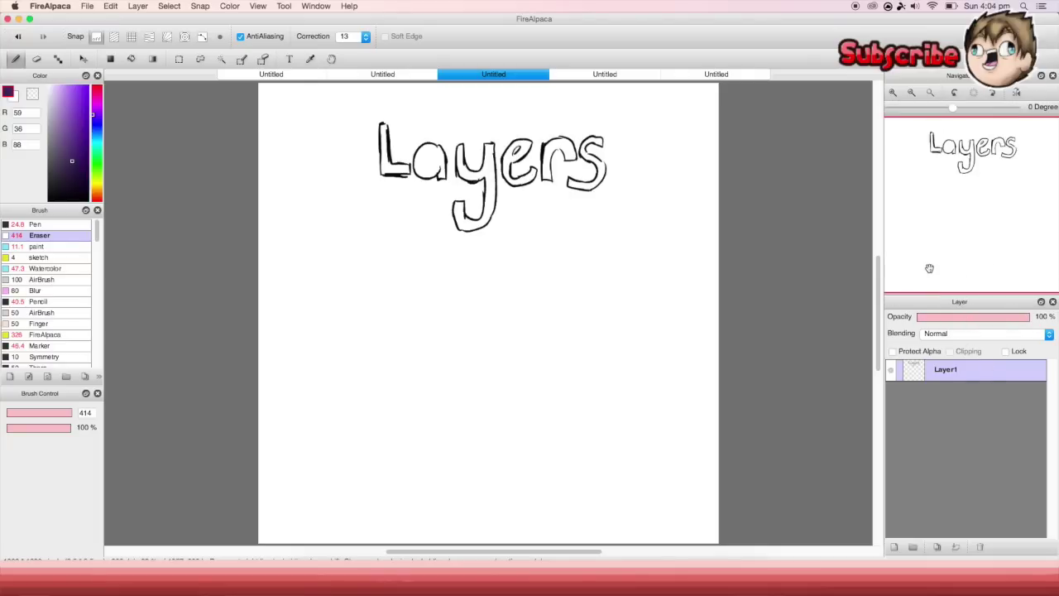
- View the blending modes available for Layer1 and keep Normal
left_click(1049, 334)
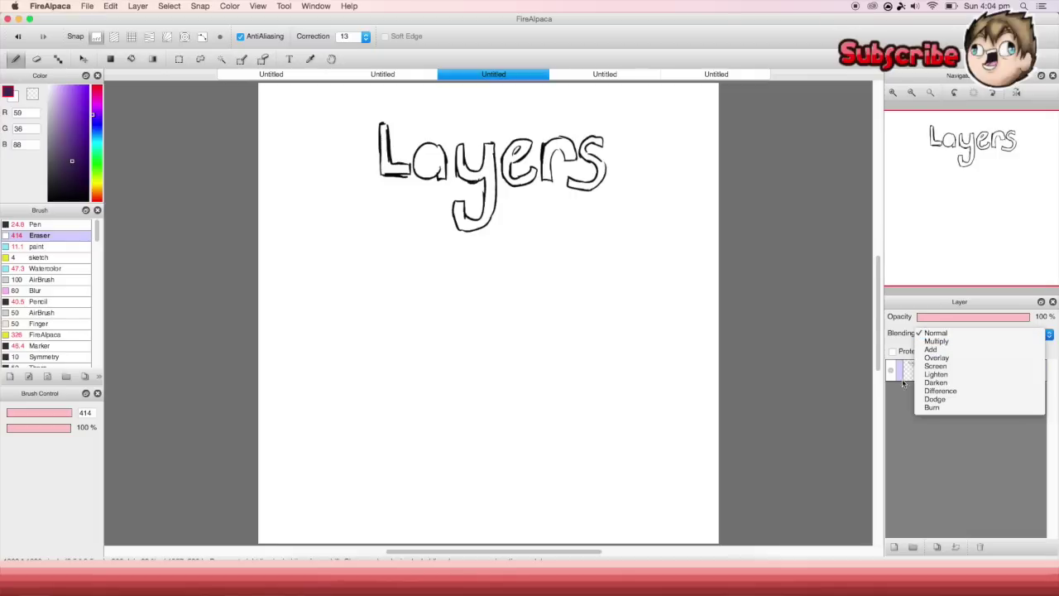
left_click(960, 335)
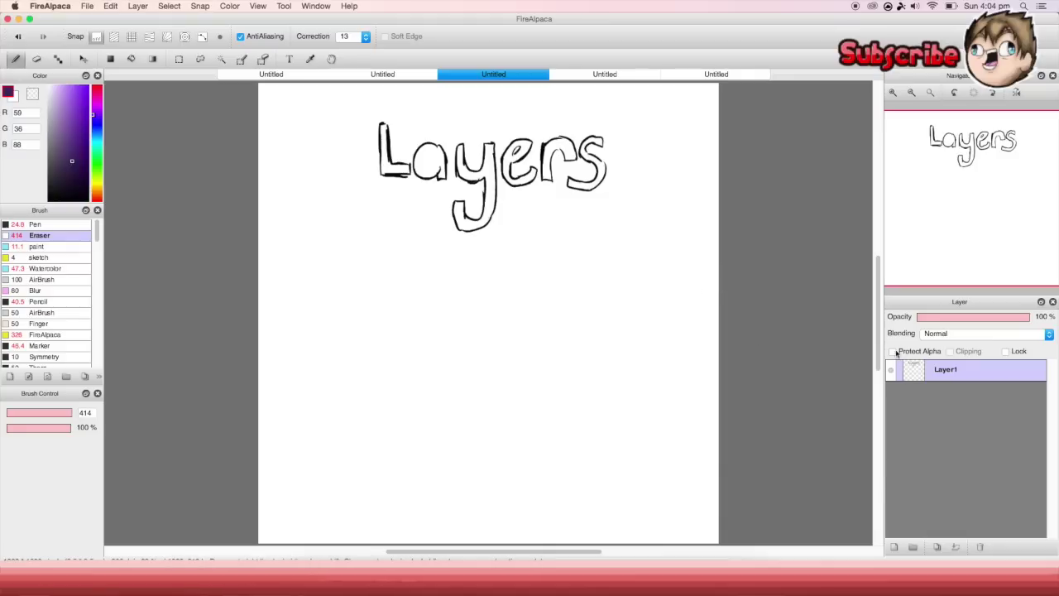
- Add a new layer above Layer1 and paint a dark purple oval below the title with the paint brush at size 96
left_click(894, 547)
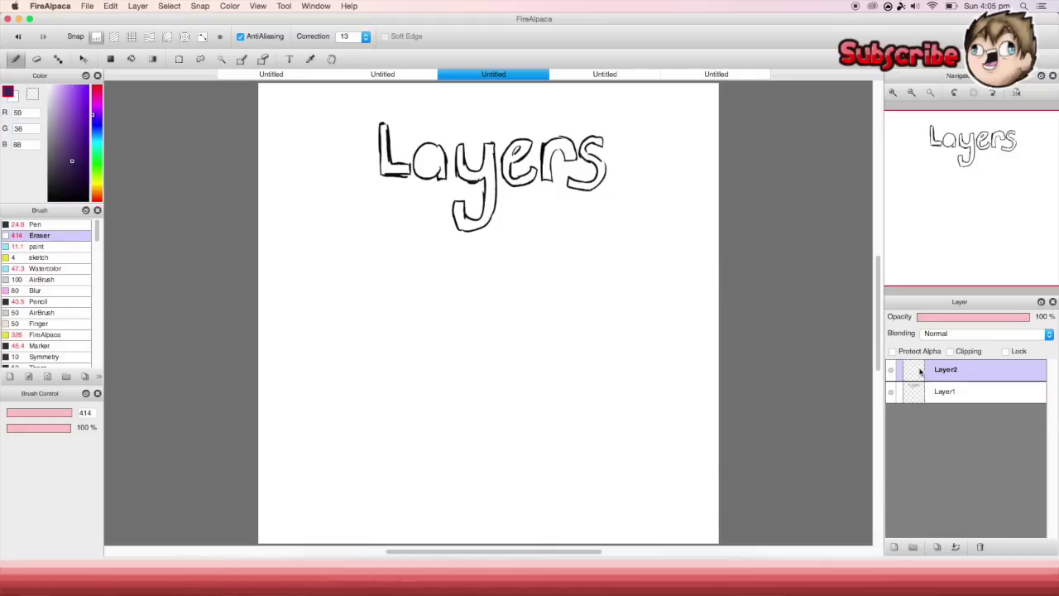
left_click(36, 246)
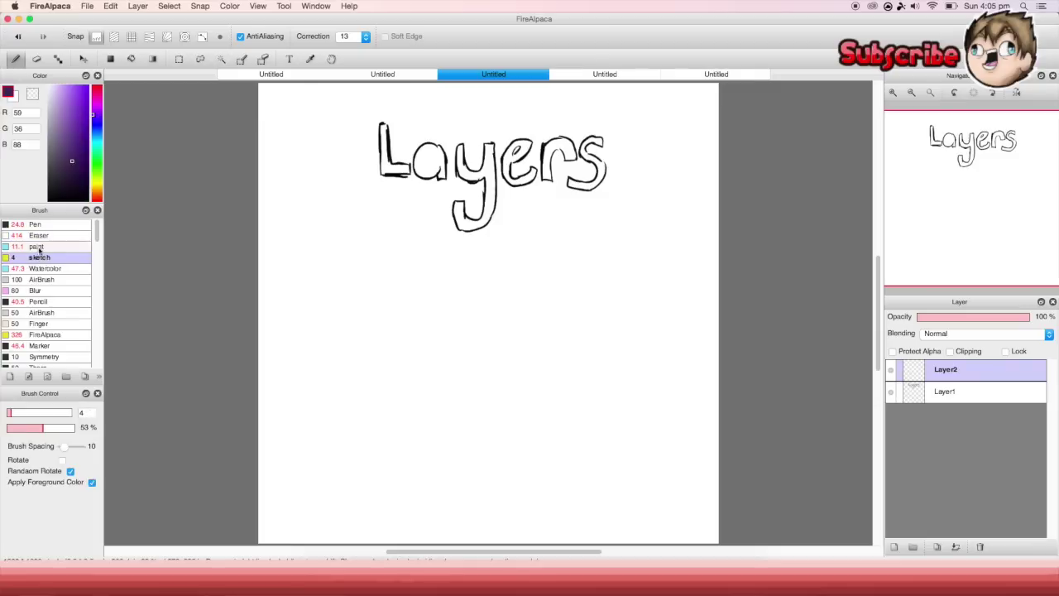
left_click_drag(45, 415, 66, 414)
left_click_drag(464, 323, 469, 345)
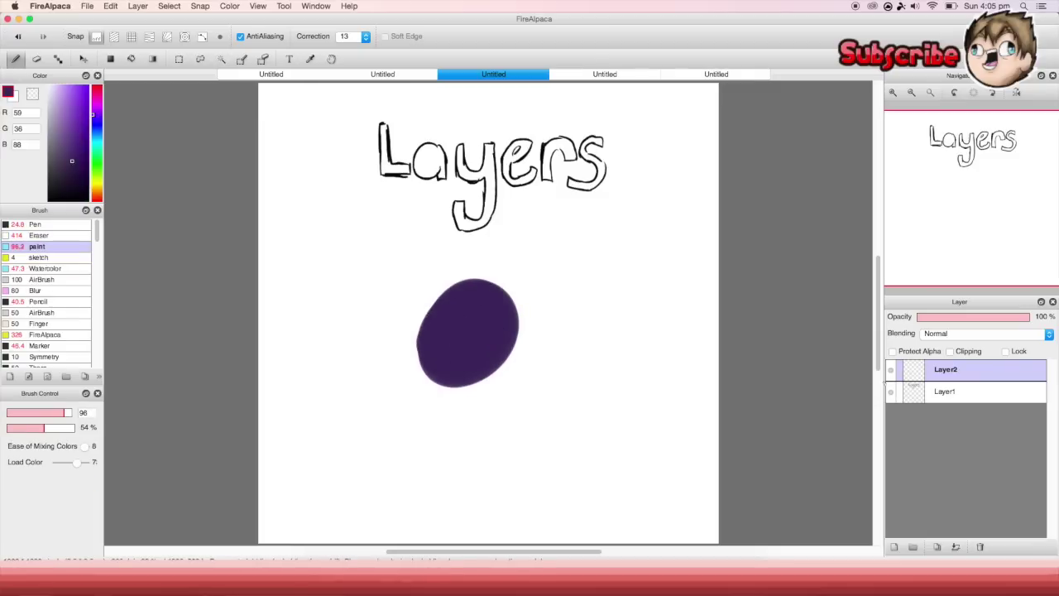
- Turn on Protect Alpha for Layer2 and recolour the oval dark green (RGB 36, 88, 38), undoing and repainting it once
left_click(892, 351)
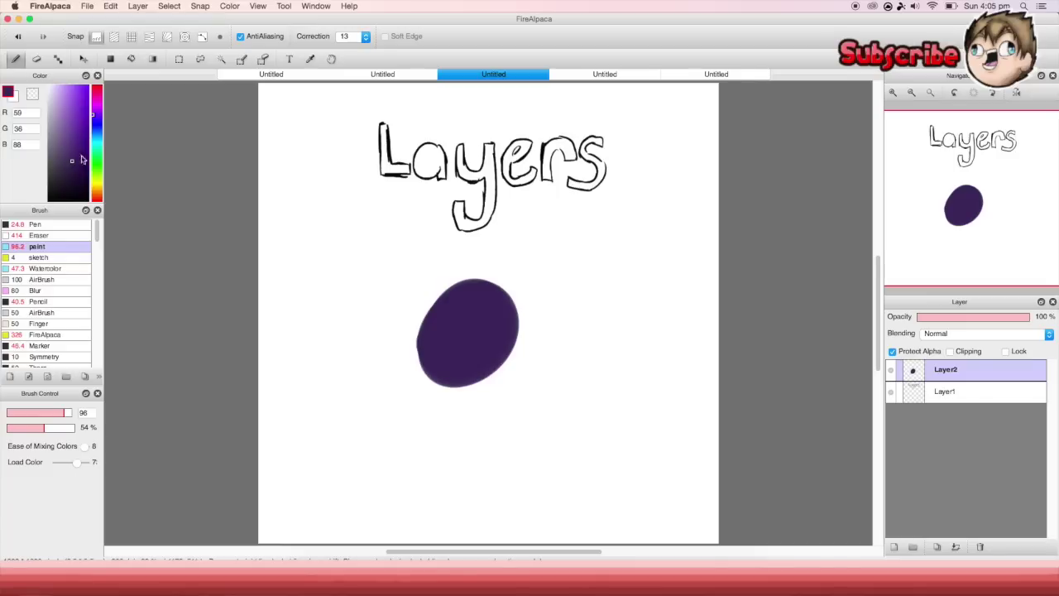
left_click_drag(96, 182, 96, 163)
mouse_move(477, 287)
left_mouse_down()
mouse_move(487, 259)
mouse_move(417, 375)
mouse_move(469, 379)
mouse_move(527, 312)
mouse_move(522, 274)
left_mouse_up()
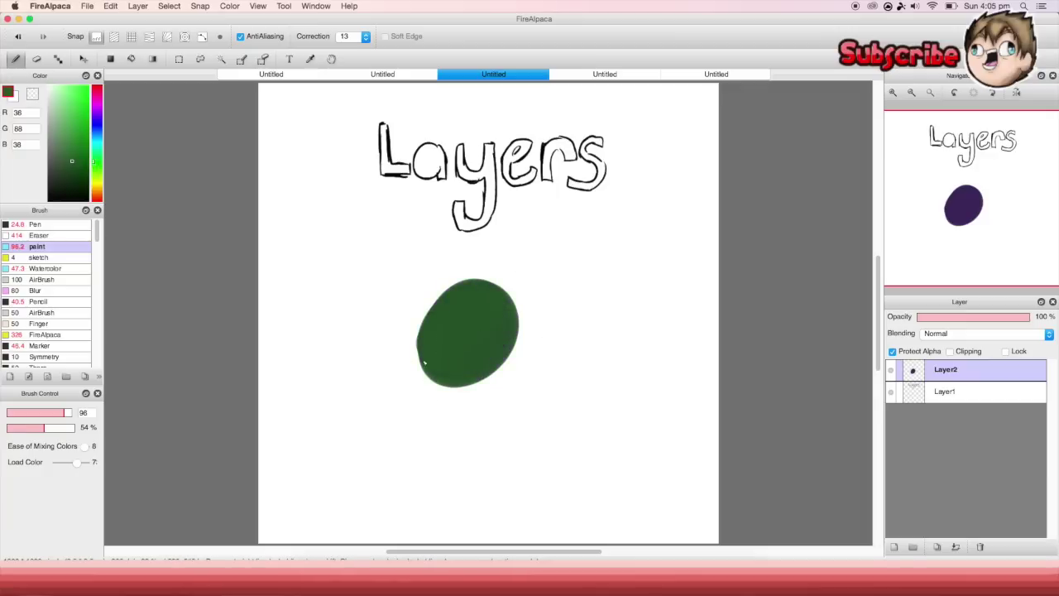
key("super+z")
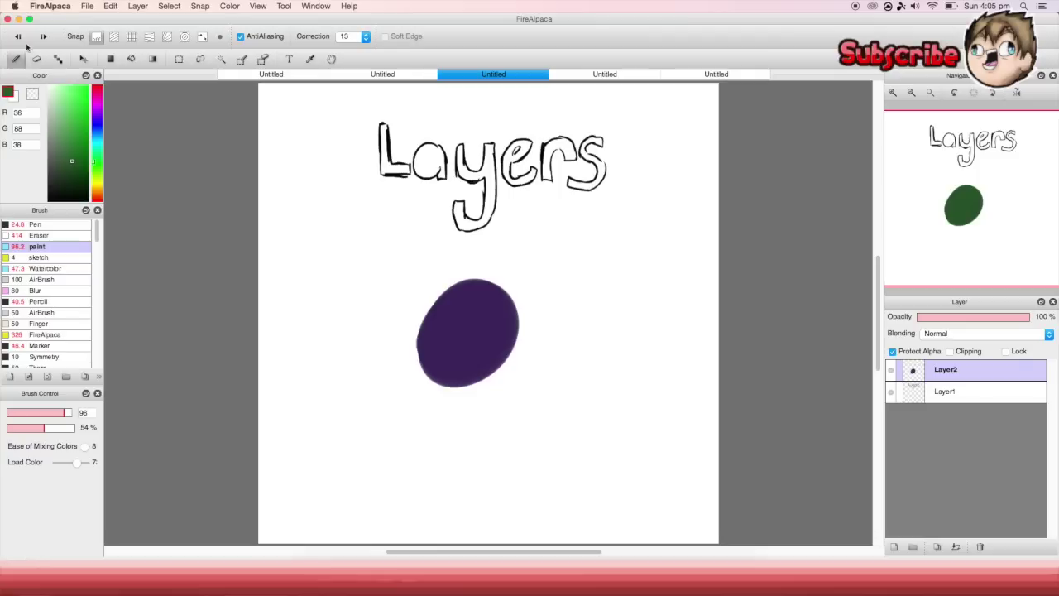
mouse_move(447, 291)
left_mouse_down()
mouse_move(464, 348)
mouse_move(443, 279)
mouse_move(497, 331)
mouse_move(430, 391)
mouse_move(424, 369)
left_mouse_up()
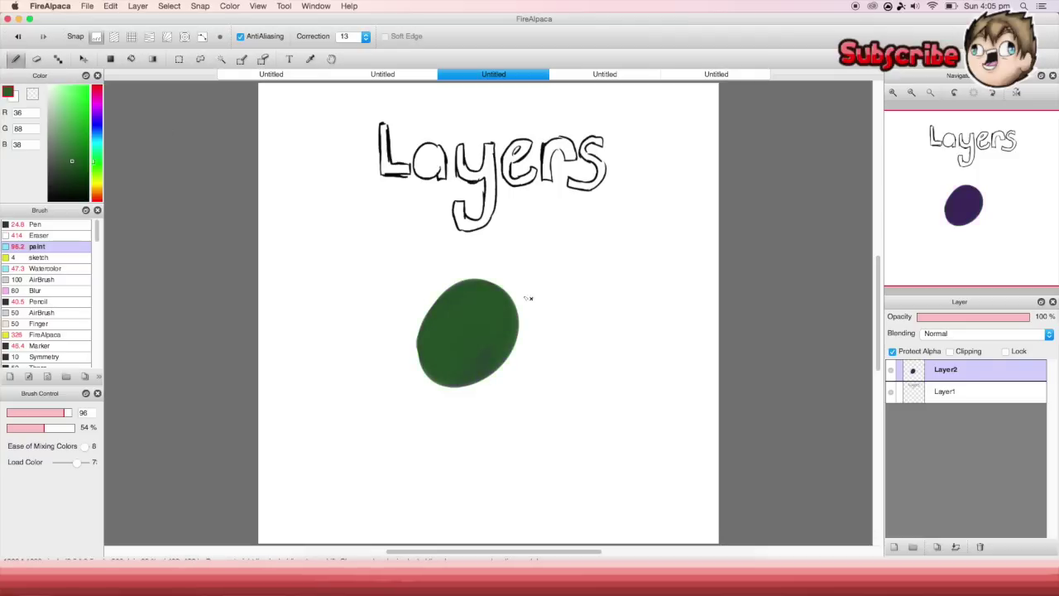
- Replace the oval on Layer2 with a larger dark green circle, painted with Protect Alpha turned off
key("Delete")
key("e")
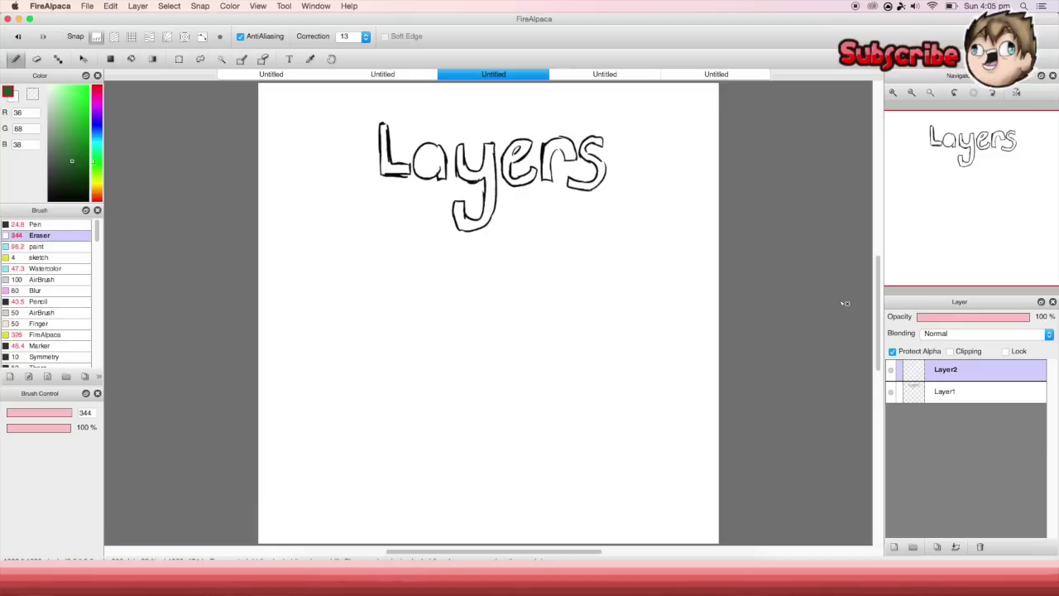
left_click(893, 350)
left_click(37, 246)
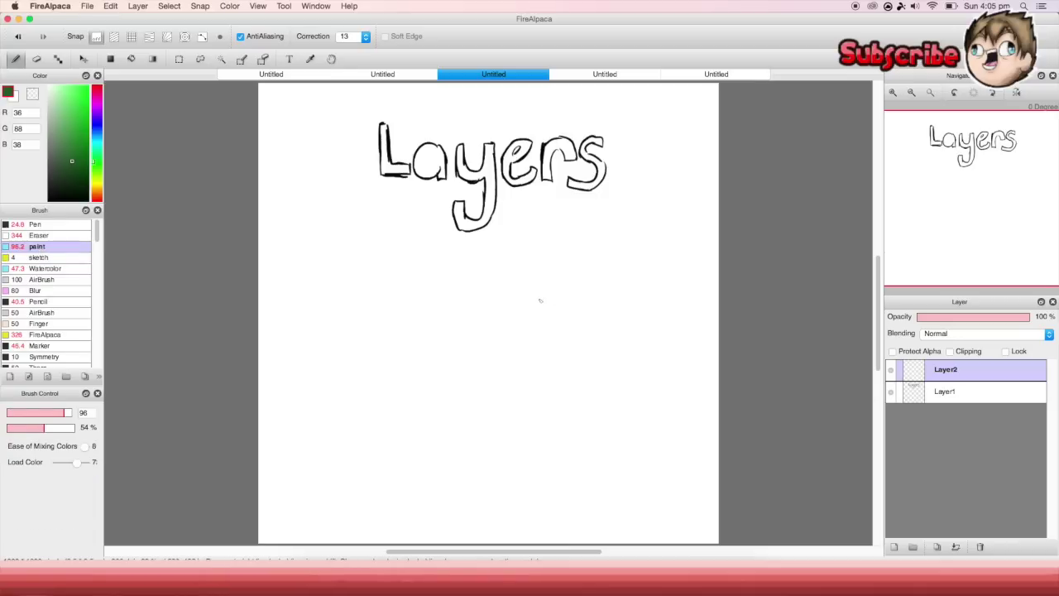
left_click_drag(529, 291, 513, 331)
- Add a layer with Clipping above the circle's layer and paint it light green (RGB 100, 205, 106) over the circle
left_click(894, 547)
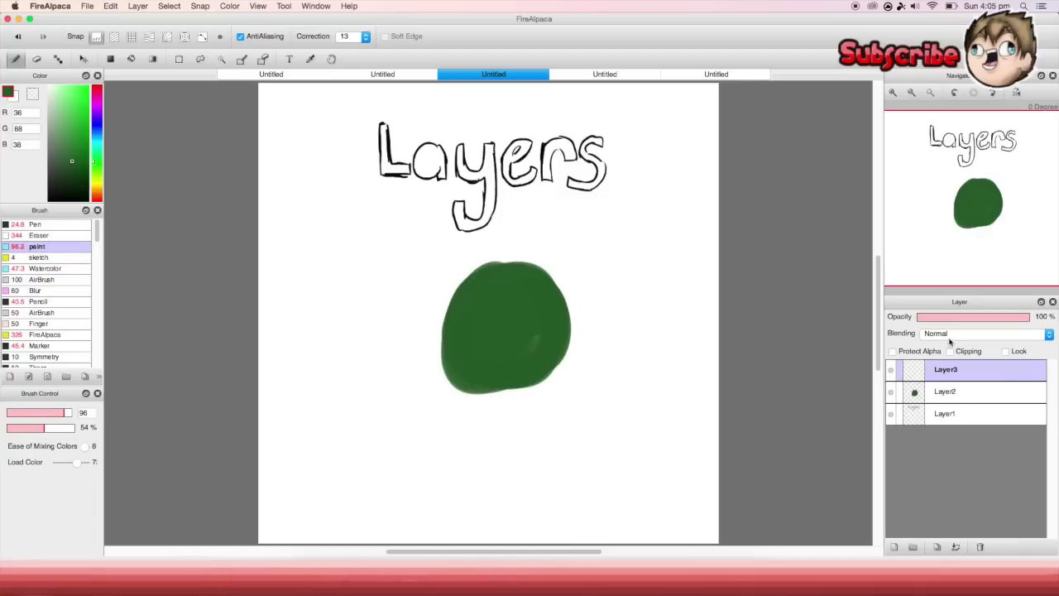
left_click(950, 351)
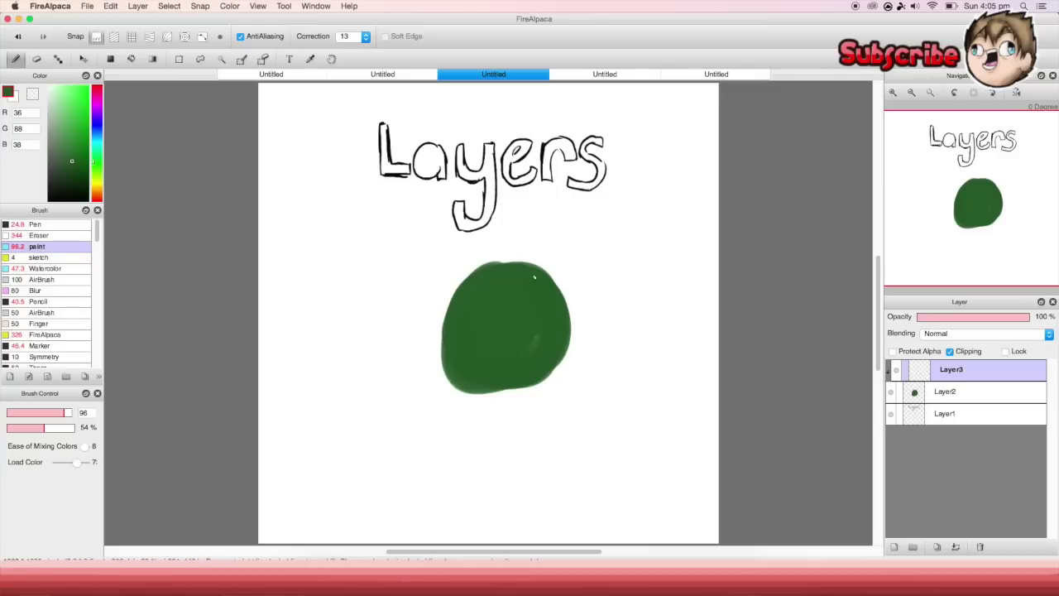
left_click(69, 108)
mouse_move(518, 288)
left_mouse_down()
mouse_move(488, 323)
mouse_move(524, 266)
mouse_move(460, 382)
mouse_move(529, 332)
mouse_move(448, 322)
mouse_move(480, 381)
mouse_move(529, 331)
mouse_move(541, 267)
left_mouse_up()
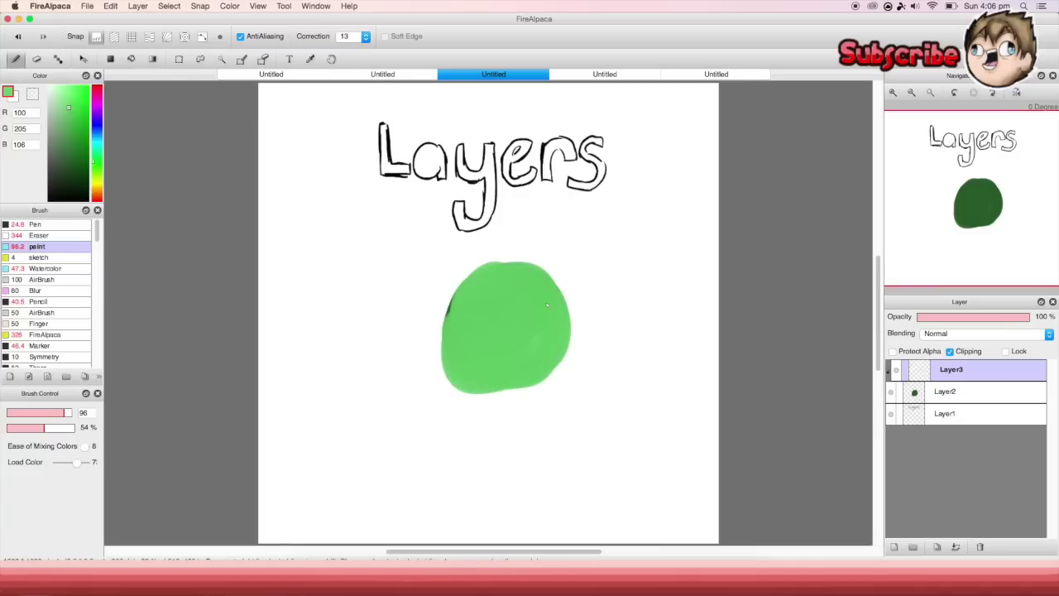
left_click_drag(431, 353, 511, 281)
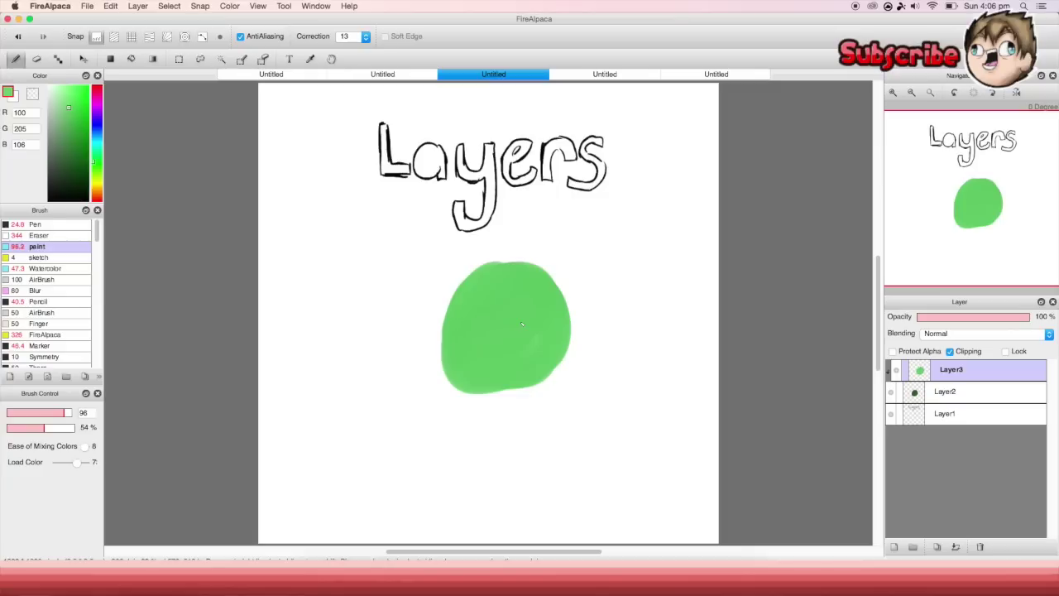
- Remove the green circle and its clipped layer, and switch Layer2's Look option on and back off
left_click(38, 235)
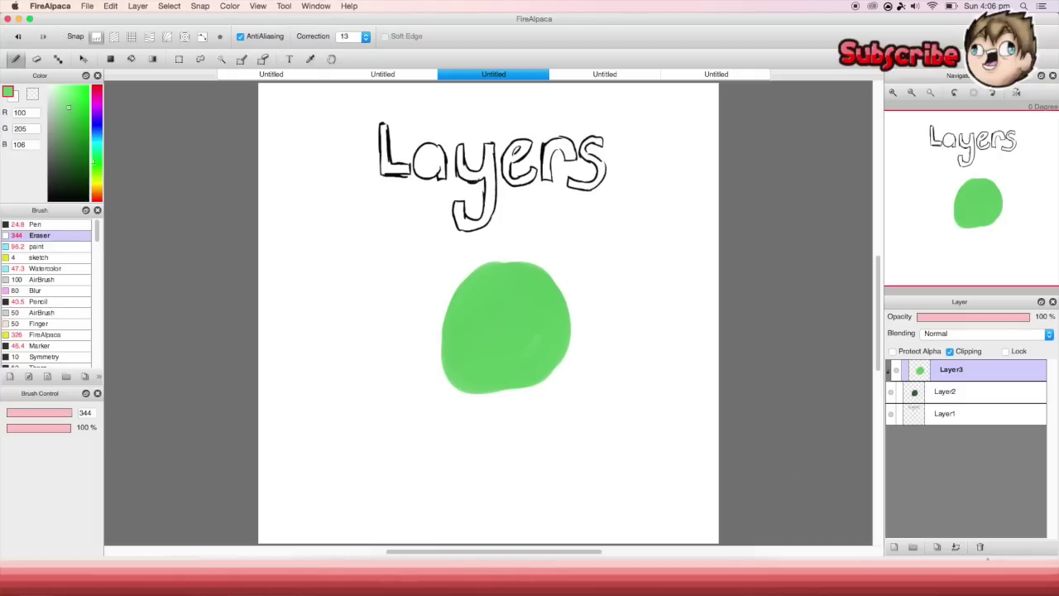
key("super+z")
left_click(1005, 351)
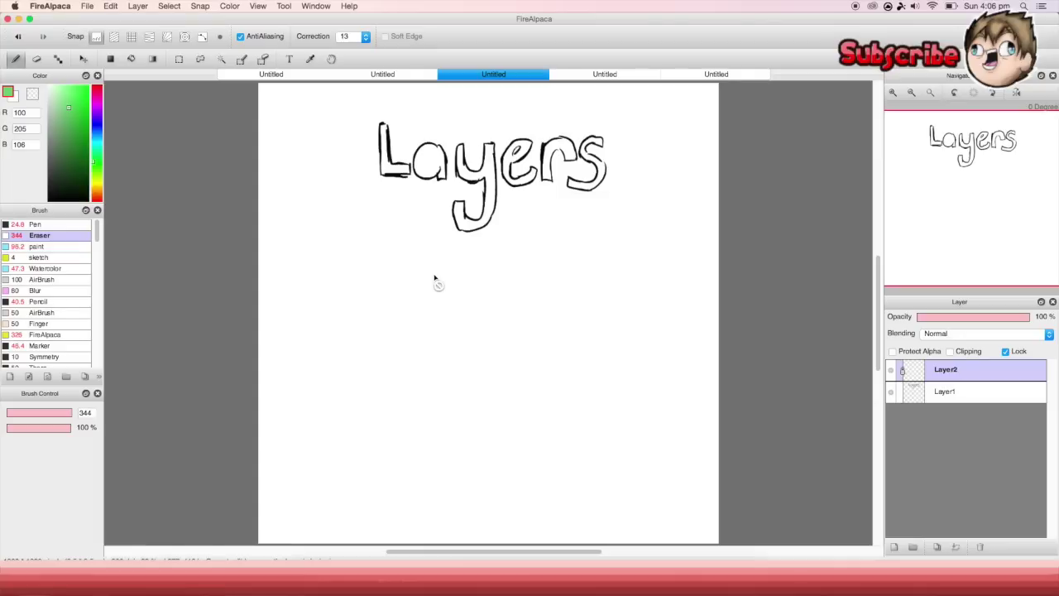
left_click(1007, 351)
- Try adding a new layer and duplicating Layer2, undoing each addition
left_click(894, 547)
key("super+z")
left_click(939, 548)
key("super+z")
- Paint a light green diagonal stroke on Layer2, duplicate the layer, and remove both the duplicate and the stroke
left_click(36, 246)
left_click_drag(364, 356, 422, 300)
left_click(939, 547)
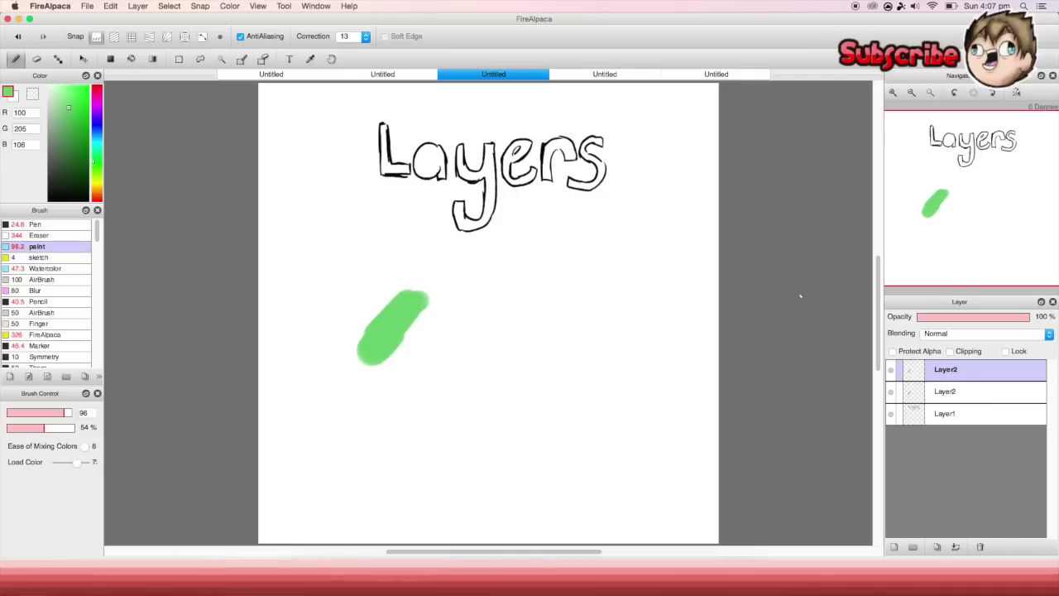
left_click(981, 547)
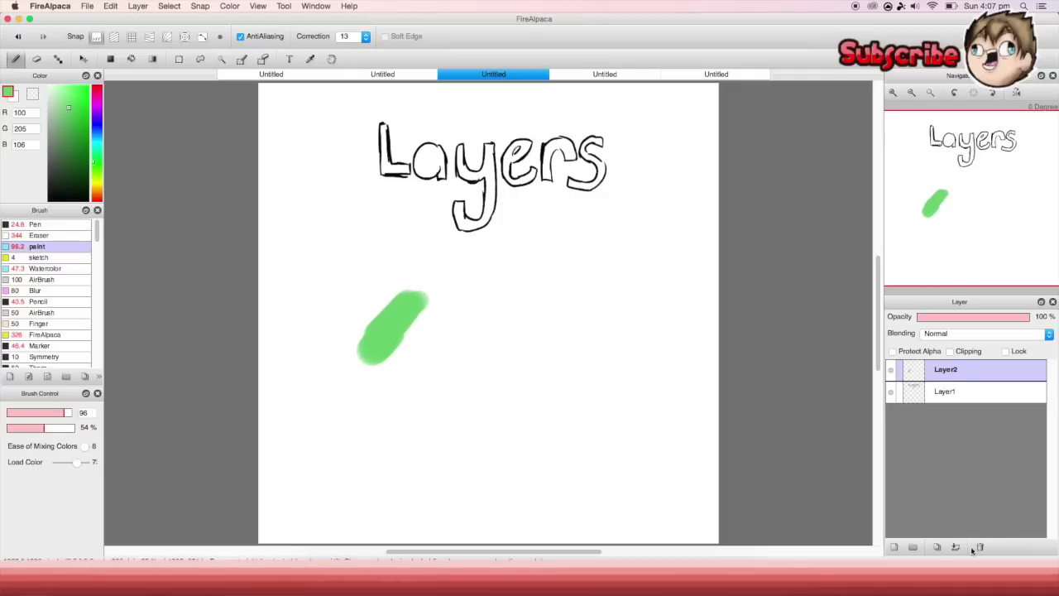
left_click(38, 235)
key("Delete")
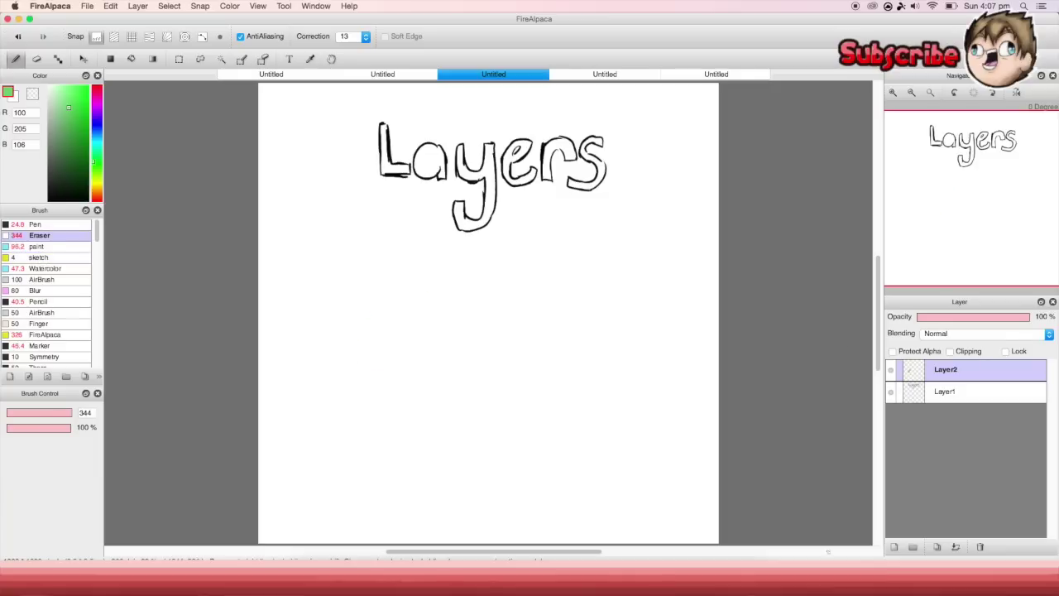
- Try merging Layer2 into Layer1, once empty and once with a painted grey-green shape (RGB 75, 110, 77), undoing everything
left_click(956, 547)
key("super+z")
left_click(37, 246)
mouse_move(393, 273)
left_mouse_down()
mouse_move(385, 314)
mouse_move(422, 327)
left_mouse_up()
left_click(956, 547)
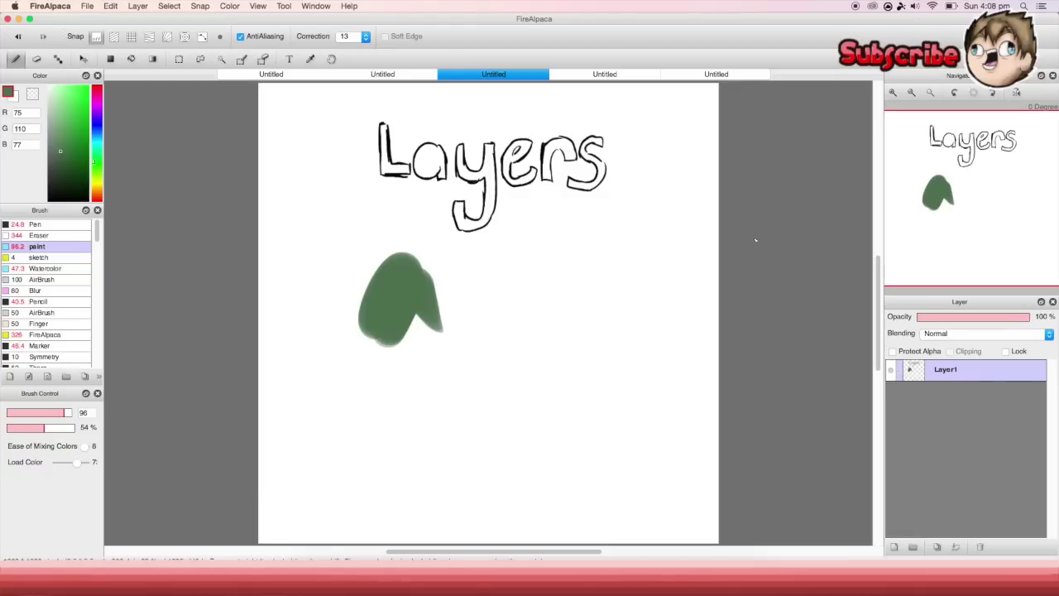
key("super+z")
key("super+z")
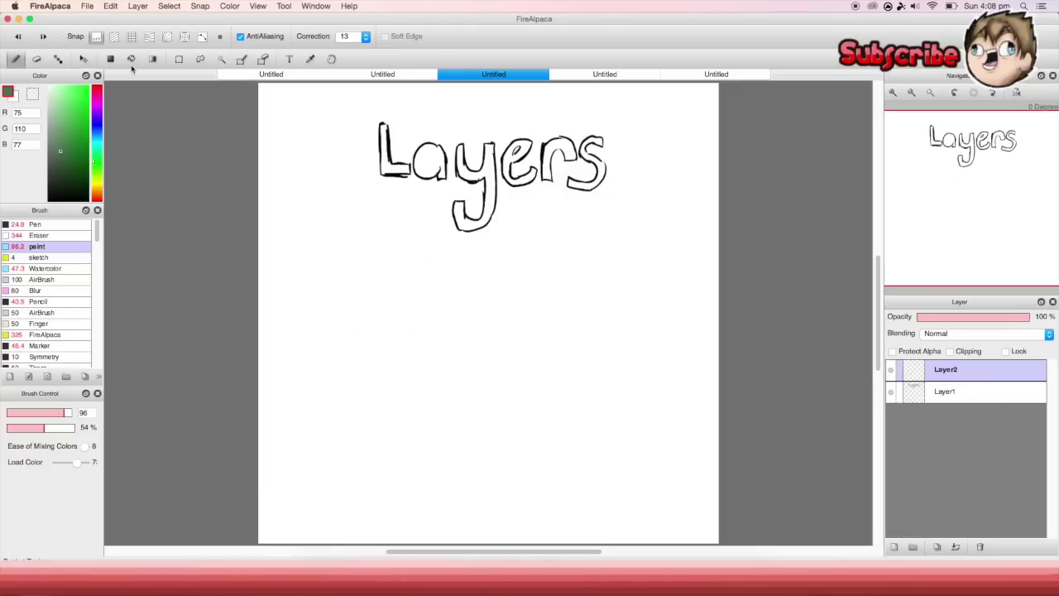
- Toggle Layer1's visibility off and on to compare the canvas with and without the title
left_click(891, 397)
left_click(890, 397)
left_click(892, 397)
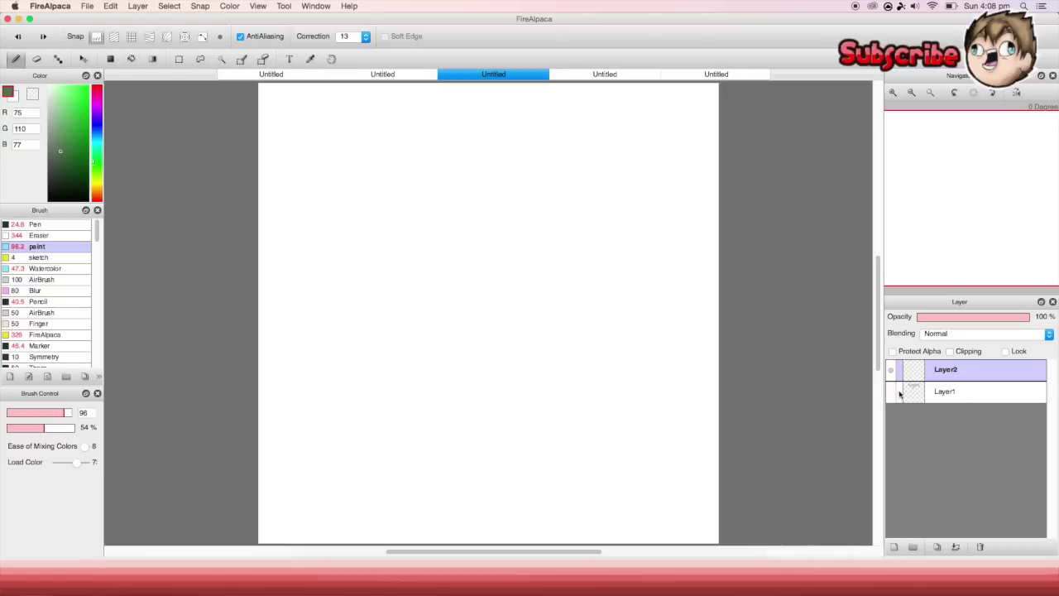
left_click(893, 390)
left_click(894, 387)
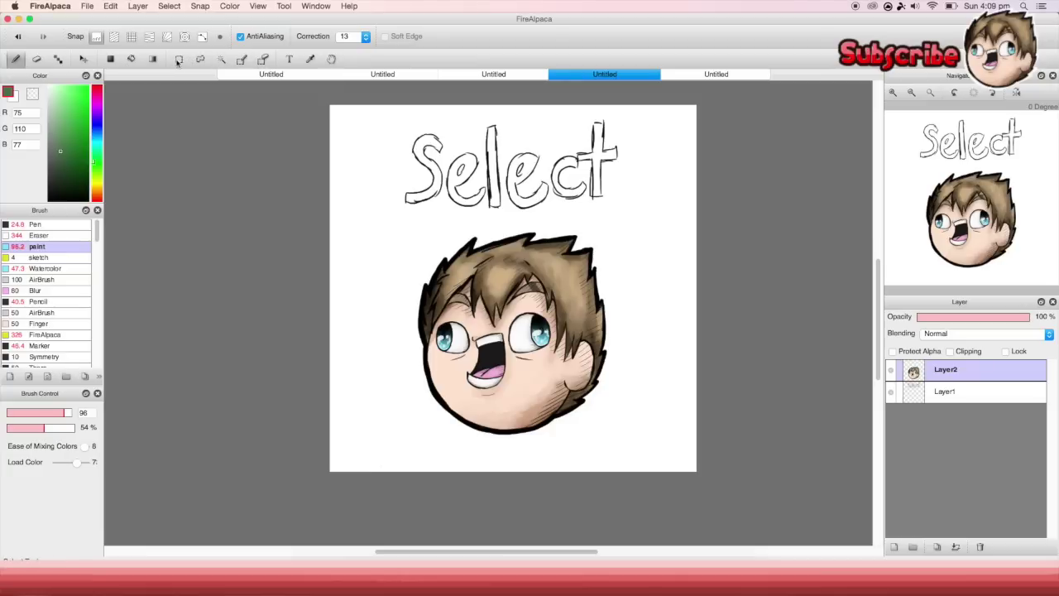
- Lasso the cartoon face on the Select canvas and scale it down slightly with Transform
left_click(201, 59)
mouse_move(512, 219)
left_mouse_down()
mouse_move(357, 387)
mouse_move(670, 321)
mouse_move(591, 232)
mouse_move(481, 226)
left_mouse_up()
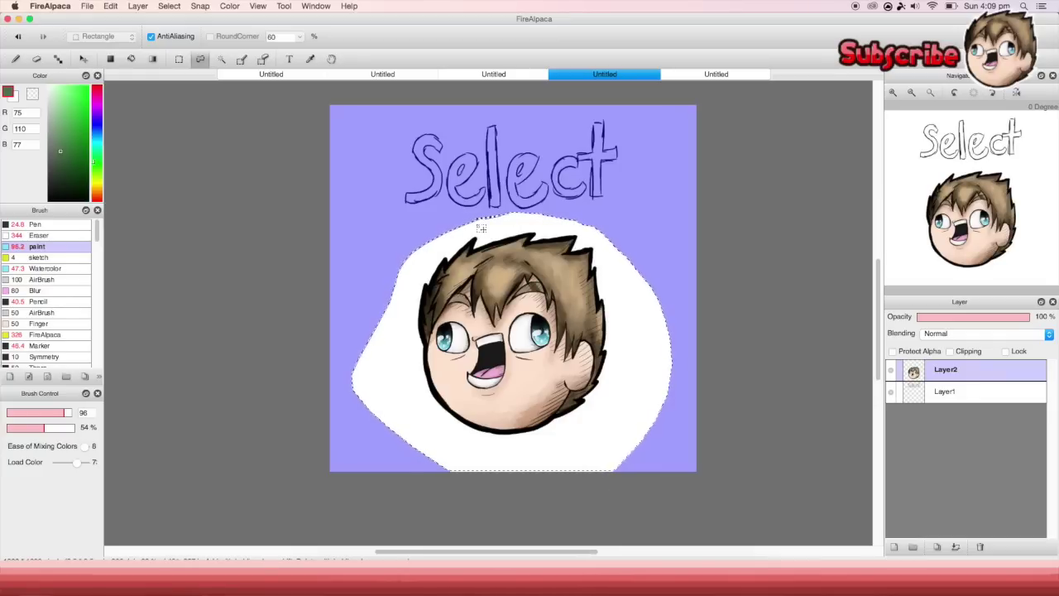
key("super+t")
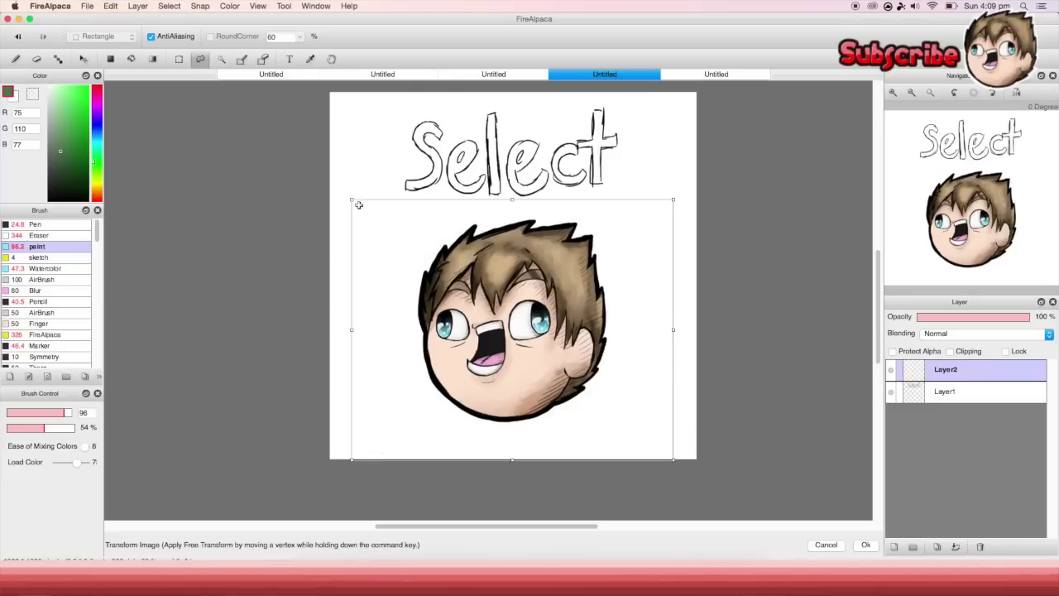
left_click_drag(354, 203, 418, 253)
mouse_move(402, 330)
left_mouse_down()
mouse_move(232, 314)
mouse_move(389, 337)
left_mouse_up()
left_click_drag(390, 241, 369, 211)
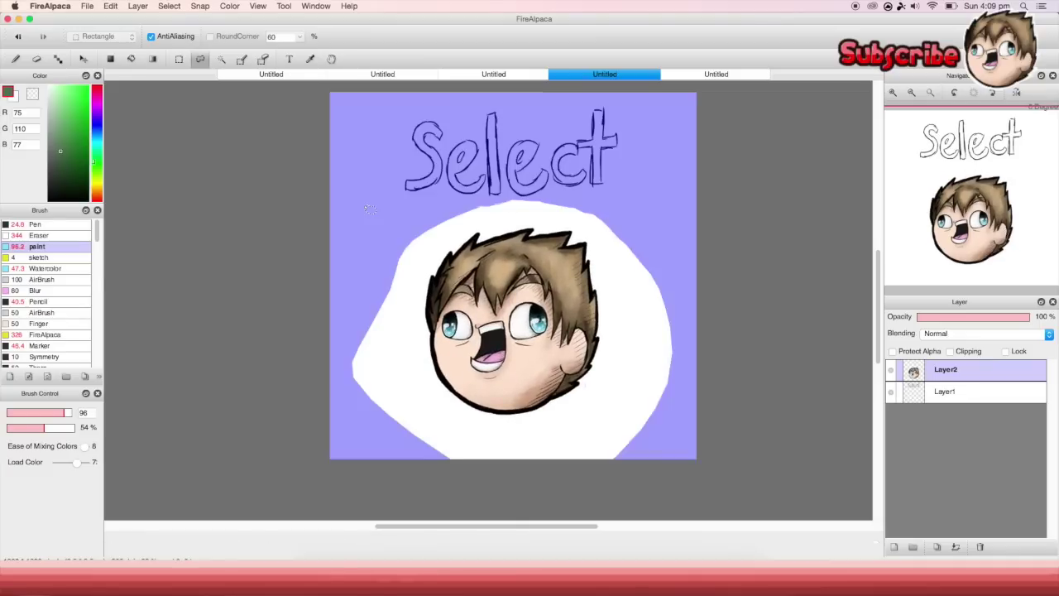
key("Return")
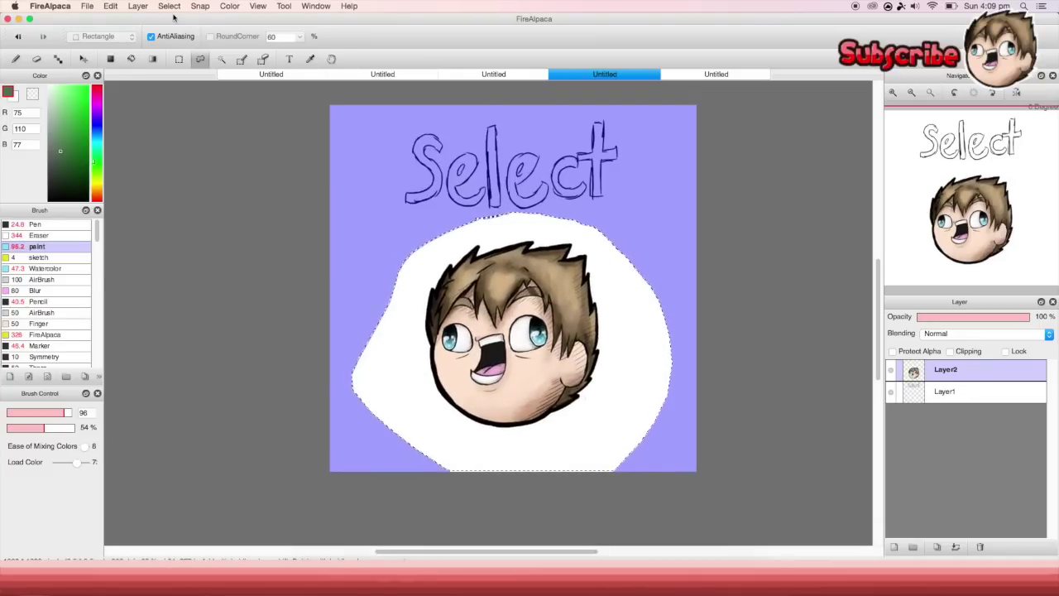
- Deselect the resized face, lasso loosely around it again, and clear that selection too
key("super+d")
mouse_move(612, 247)
left_mouse_down()
mouse_move(505, 221)
mouse_move(304, 378)
mouse_move(594, 472)
mouse_move(559, 220)
left_mouse_up()
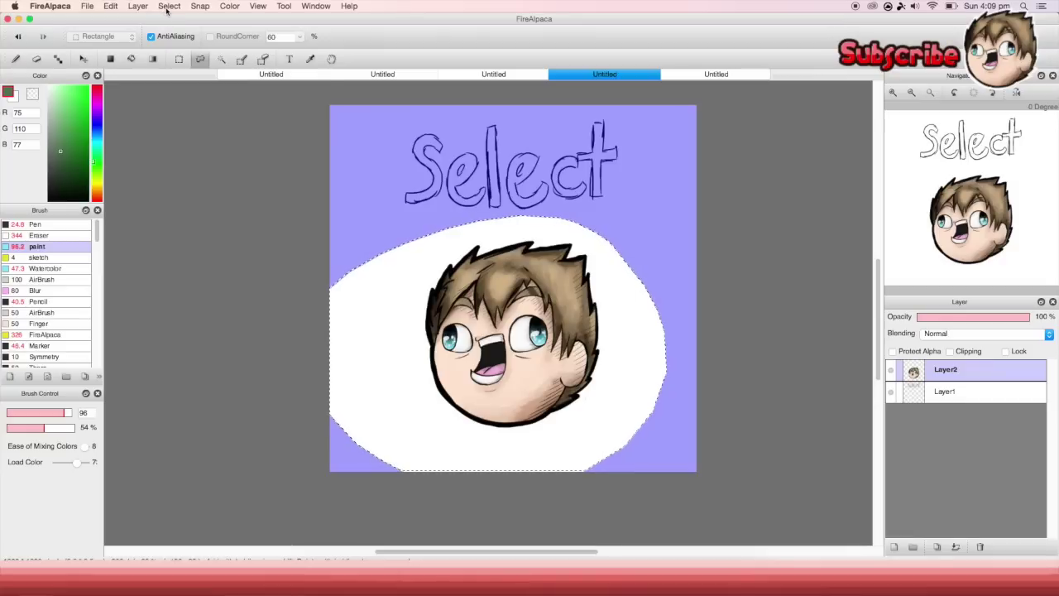
left_click(168, 6)
left_click(171, 33)
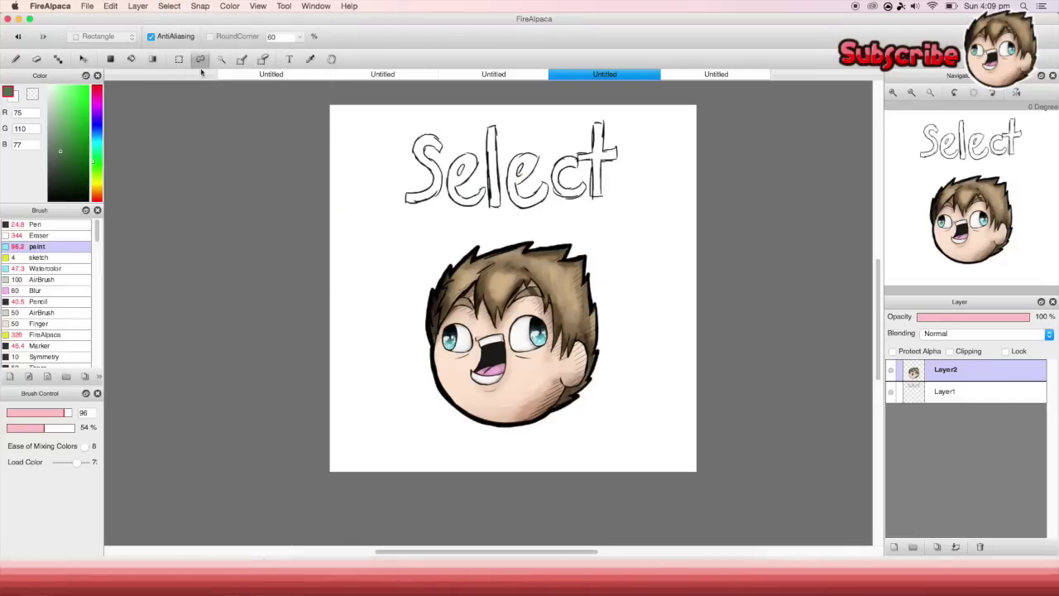
- Select the white background with the Magic Wand using Canvas as reference, invert the selection, and undo both
left_click(221, 59)
key("ctrl+z")
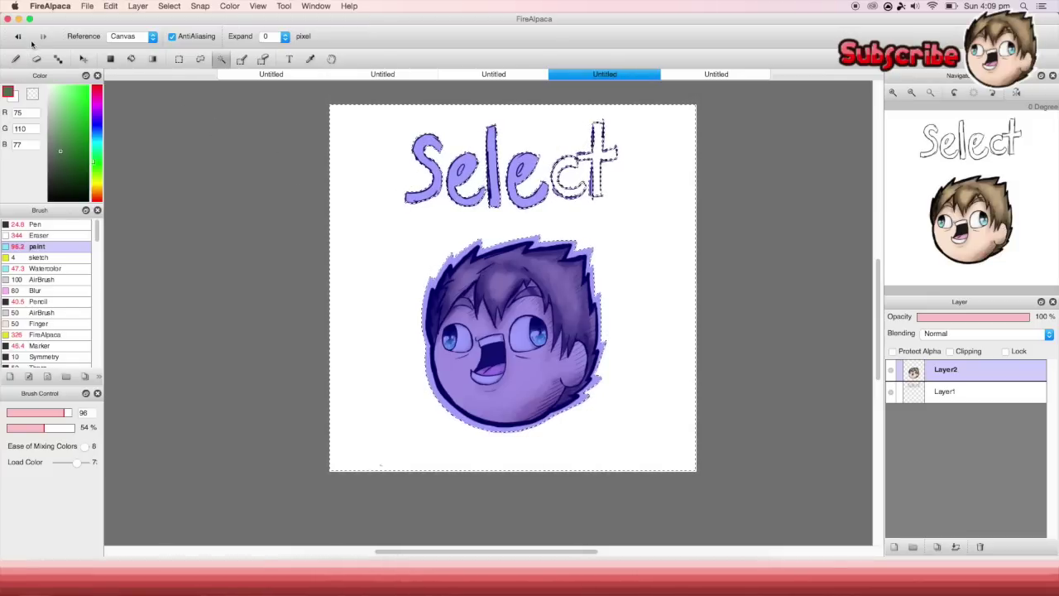
left_click(168, 6)
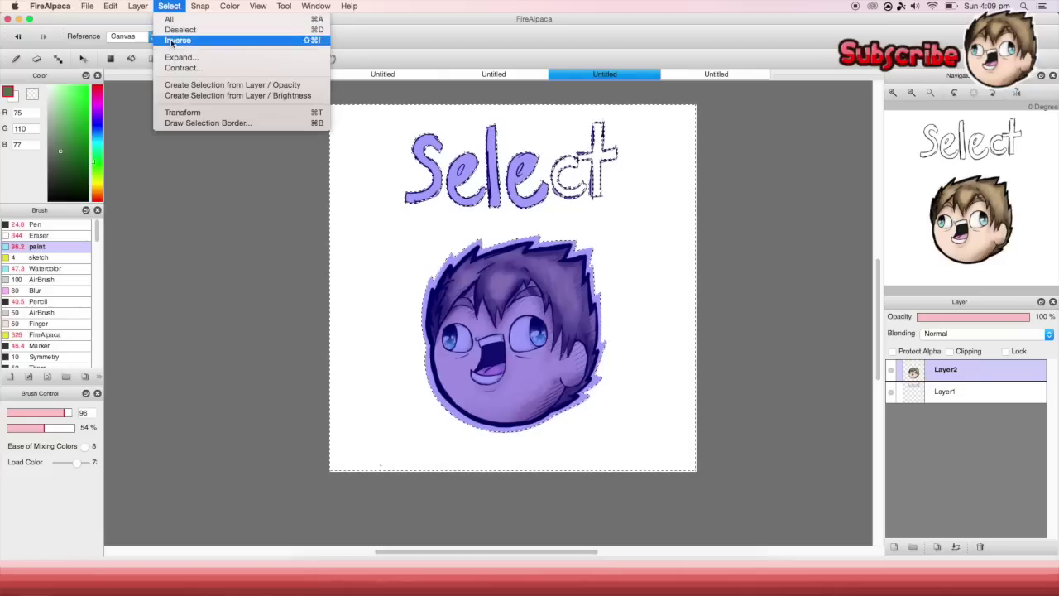
left_click(176, 40)
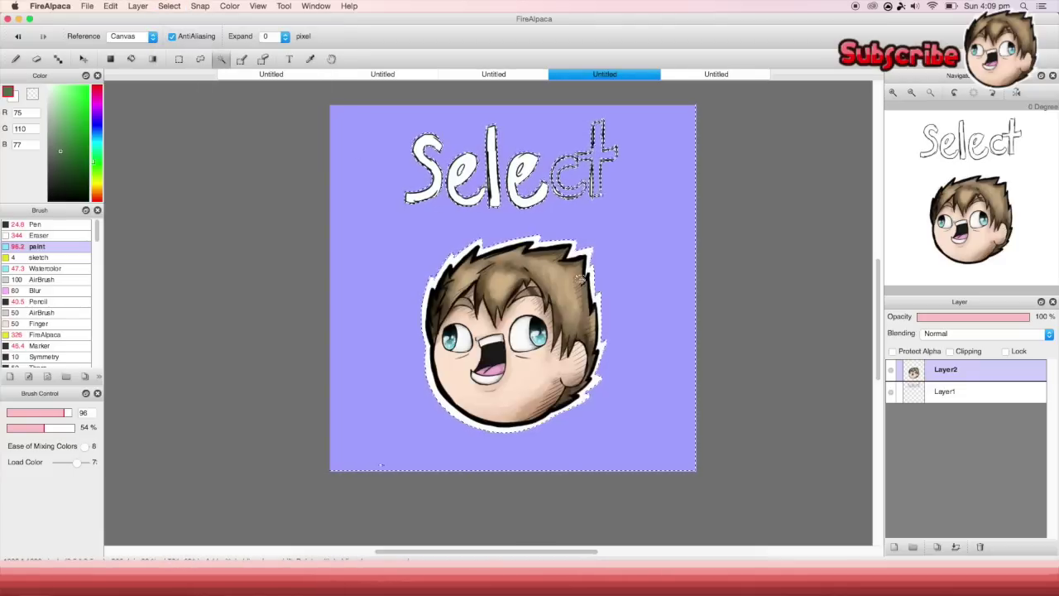
left_click(19, 36)
left_click(18, 36)
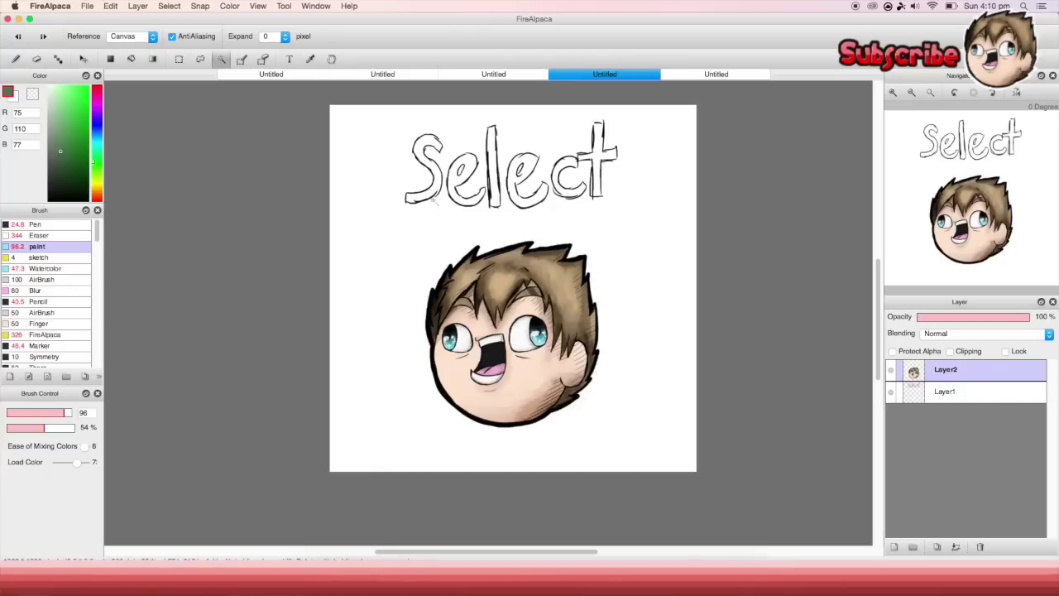
- Lasso around the first letter of the Select title on Layer1 and start Transform on it
left_click(200, 60)
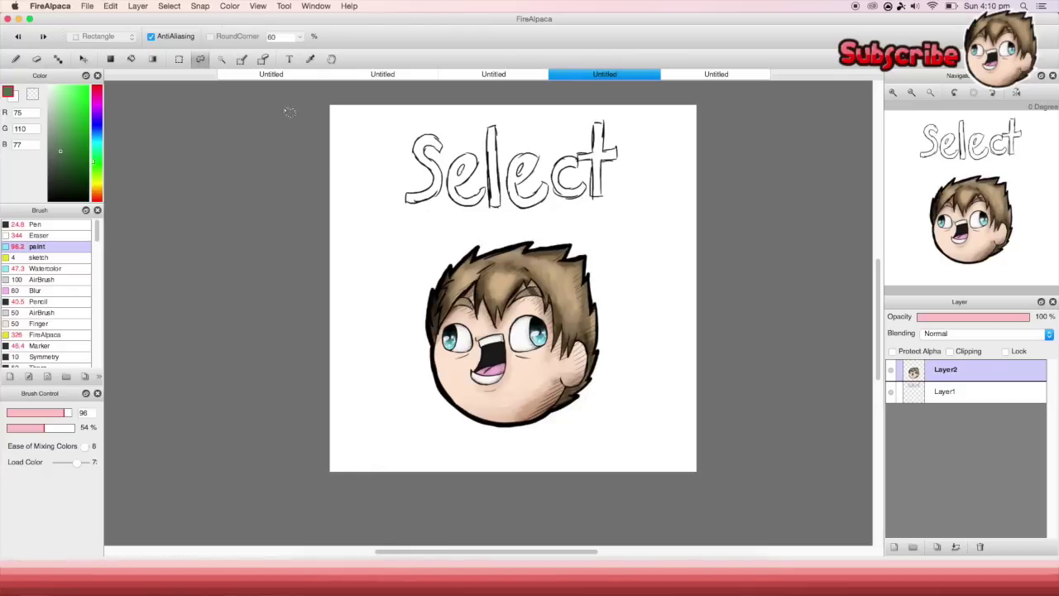
left_click(952, 392)
mouse_move(453, 126)
left_mouse_down()
mouse_move(448, 207)
mouse_move(388, 174)
mouse_move(436, 95)
mouse_move(348, 137)
mouse_move(437, 178)
mouse_move(384, 139)
left_mouse_up()
key("super+t")
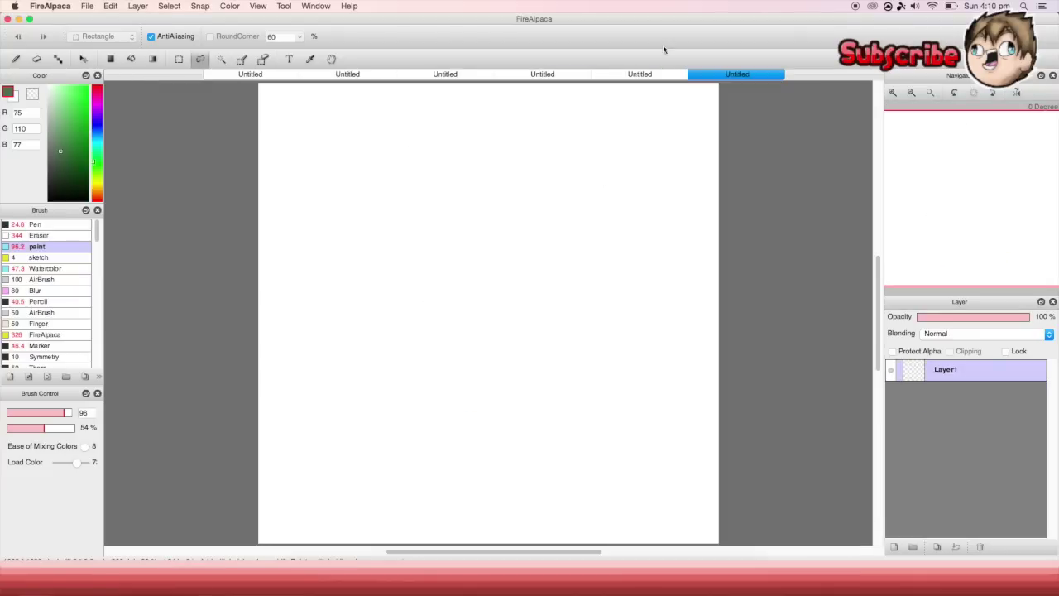
- On the blank canvas, paint a closed green loop with the paint brush and undo it
left_click_drag(437, 190, 484, 312)
left_click_drag(478, 354, 389, 175)
left_click(15, 58)
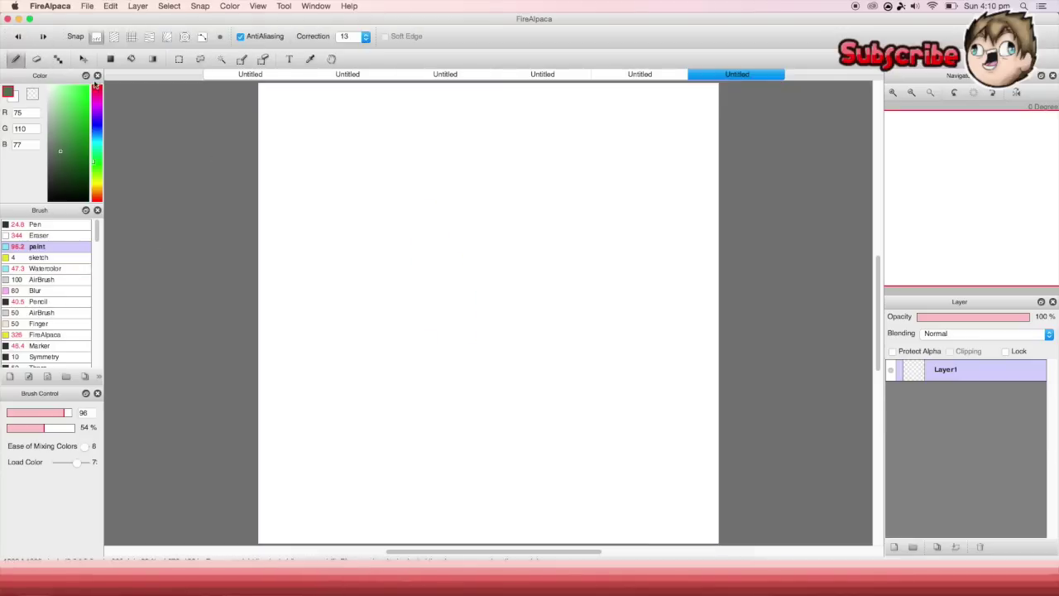
mouse_move(430, 169)
left_mouse_down()
mouse_move(486, 236)
mouse_move(454, 274)
mouse_move(428, 188)
mouse_move(428, 229)
mouse_move(499, 360)
mouse_move(429, 177)
left_mouse_up()
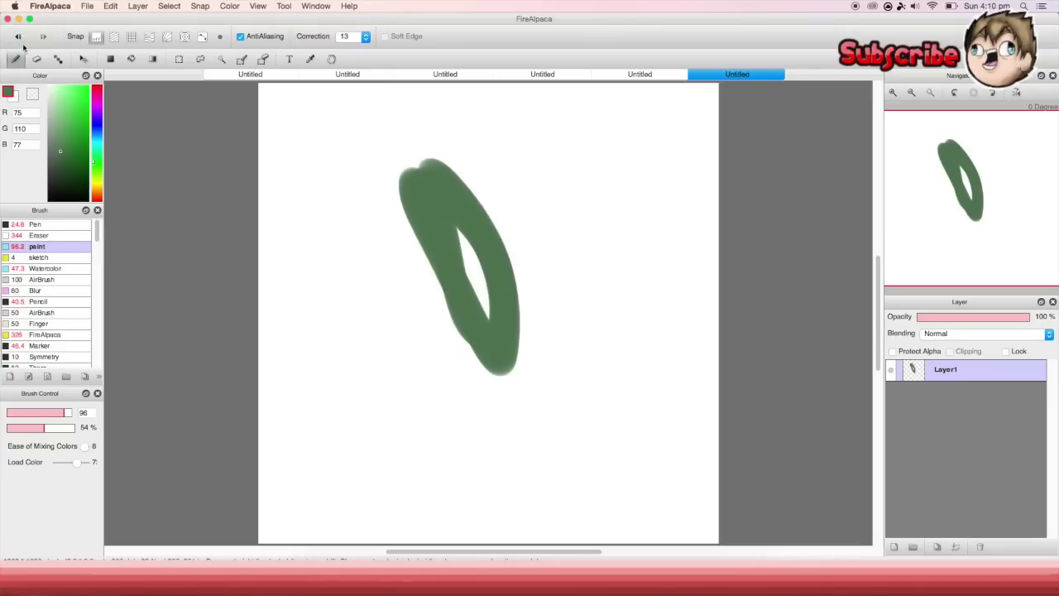
left_click(19, 38)
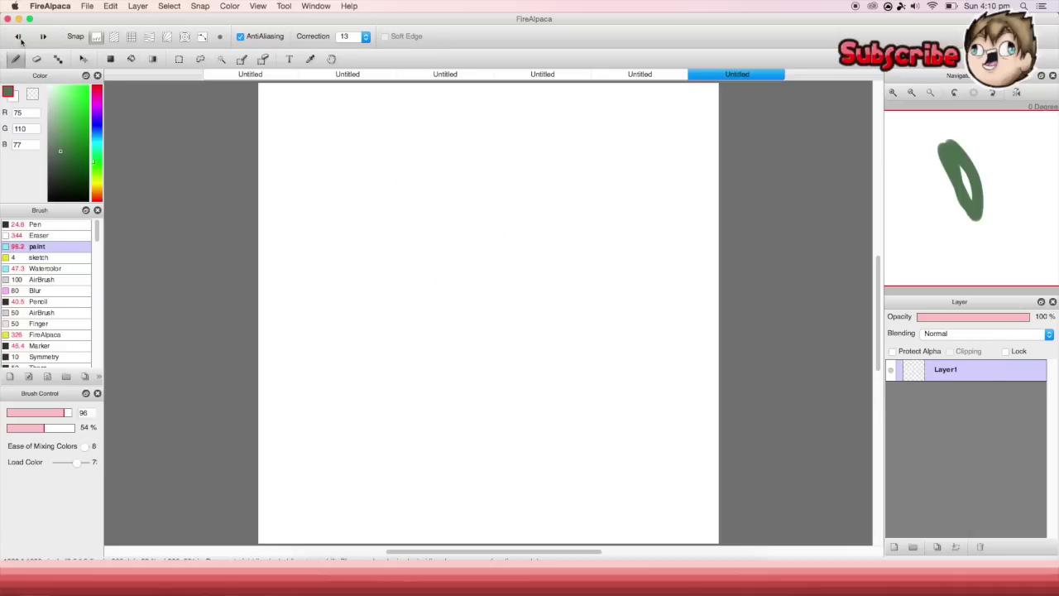
- Paint a diagonal green stroke, then undo it, redo it and undo it again
left_click_drag(346, 186, 478, 310)
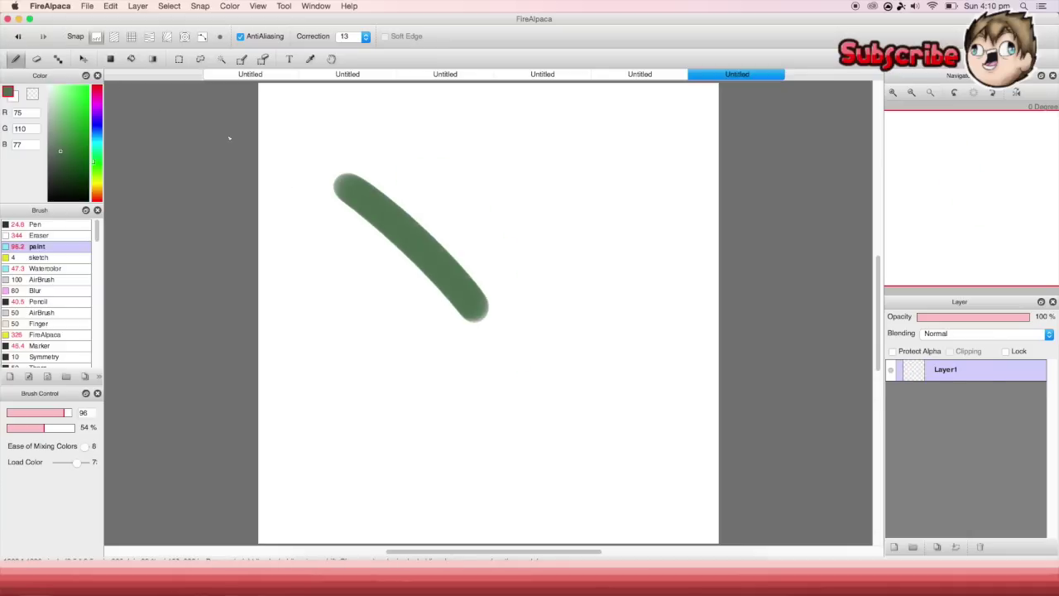
left_click(18, 38)
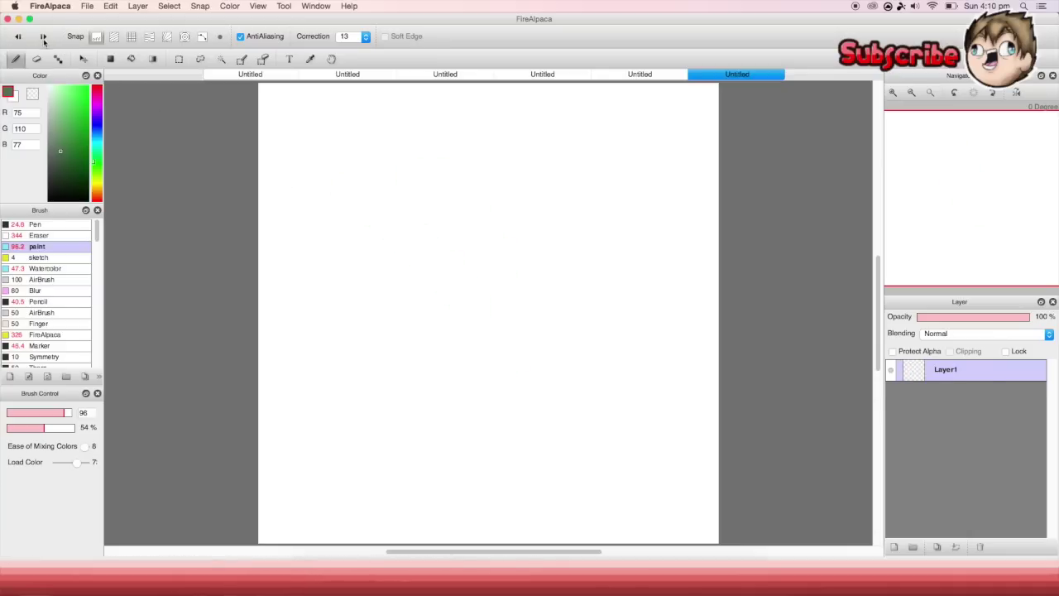
left_click(44, 38)
key("super+z")
- Set the brush Correction to 2, paint an S-shaped test curve and another stroke, and undo the strokes
left_click(366, 38)
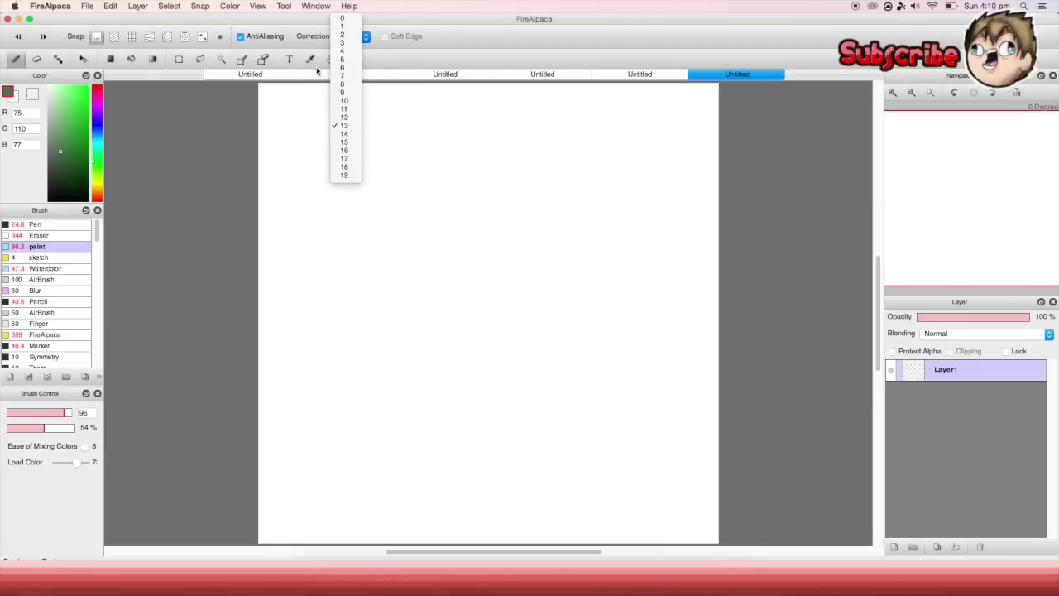
left_click(344, 34)
mouse_move(383, 142)
left_mouse_down()
mouse_move(466, 253)
mouse_move(300, 279)
left_mouse_up()
mouse_move(513, 141)
left_mouse_down()
mouse_move(622, 387)
mouse_move(517, 421)
left_mouse_up()
left_click(17, 37)
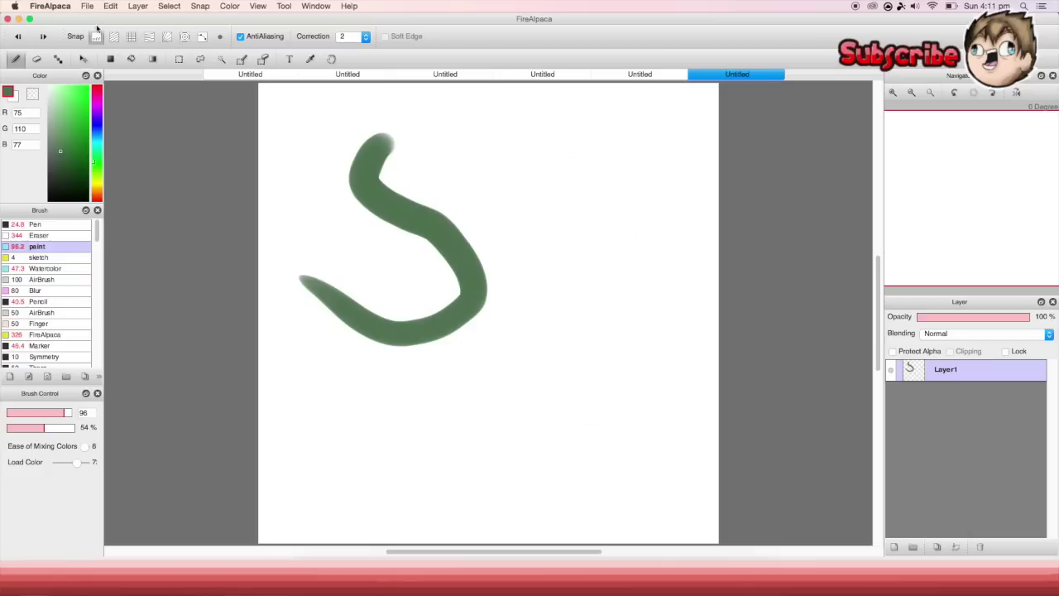
left_click(18, 38)
- Set the brush Correction to 19, paint a large S-shaped curve and undo it
left_click(365, 38)
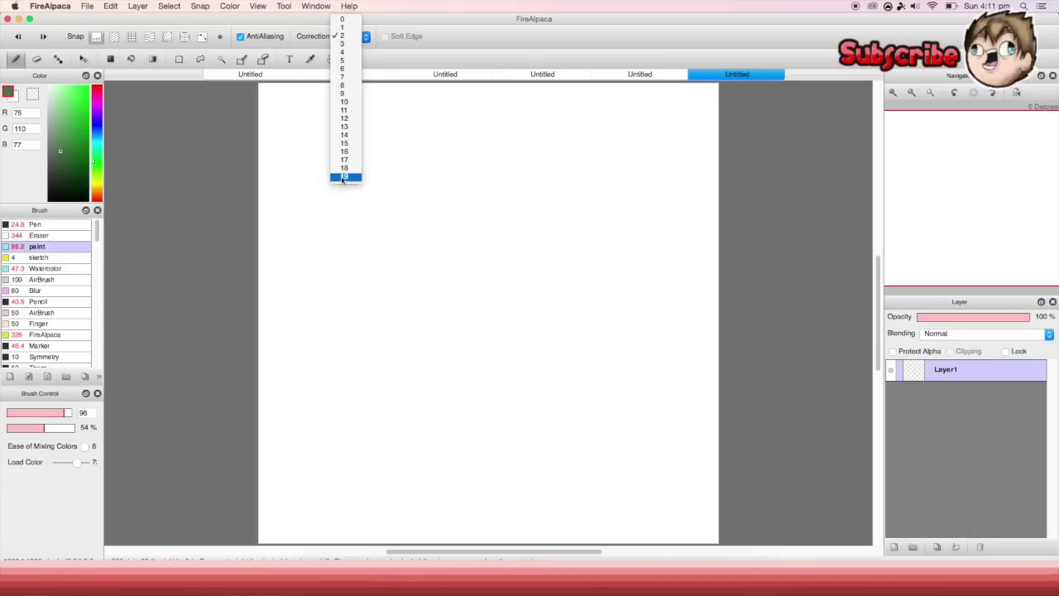
left_click(344, 179)
mouse_move(391, 156)
left_mouse_down()
mouse_move(444, 262)
mouse_move(295, 278)
mouse_move(308, 313)
left_mouse_up()
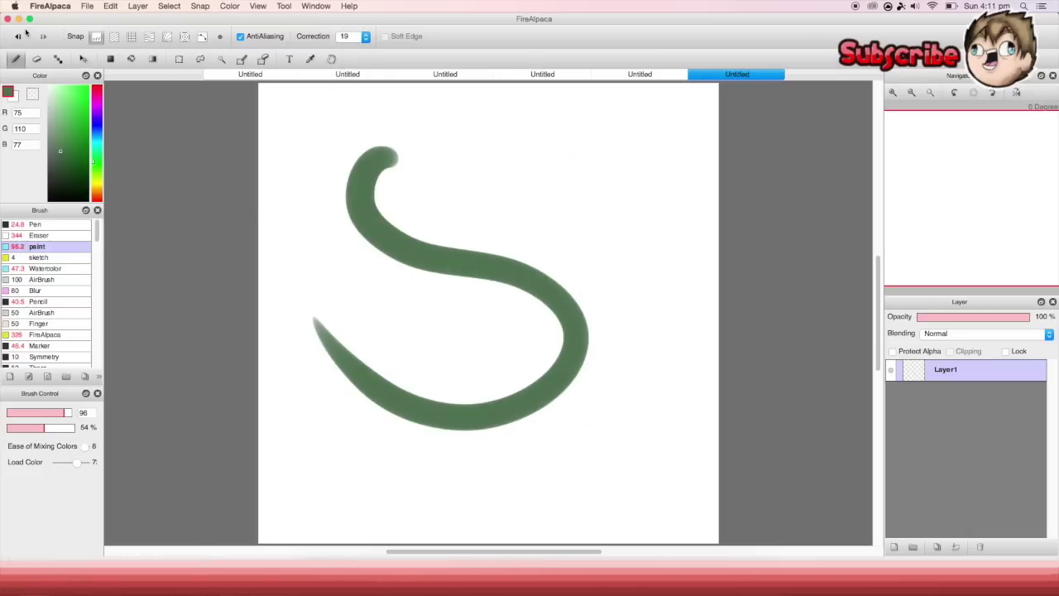
left_click(18, 37)
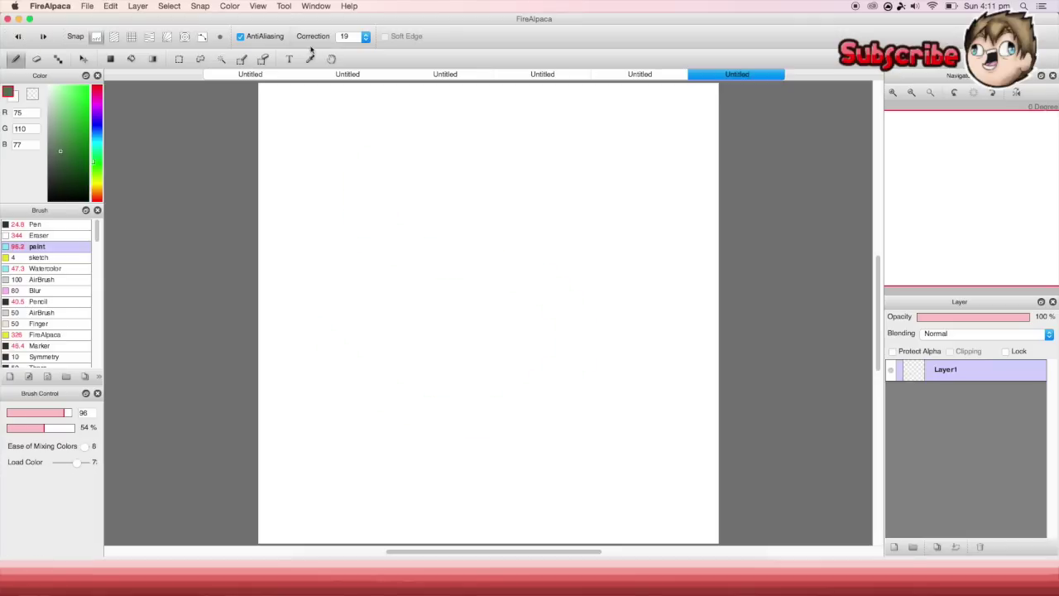
- Set the brush Correction to 13, paint a long test stroke and undo it
left_click(365, 37)
left_click(364, 145)
mouse_move(386, 140)
left_mouse_down()
mouse_move(358, 157)
mouse_move(376, 363)
left_mouse_up()
left_click(18, 38)
- Draw two filled green rectangles on the blank canvas, undoing each one
left_click(152, 60)
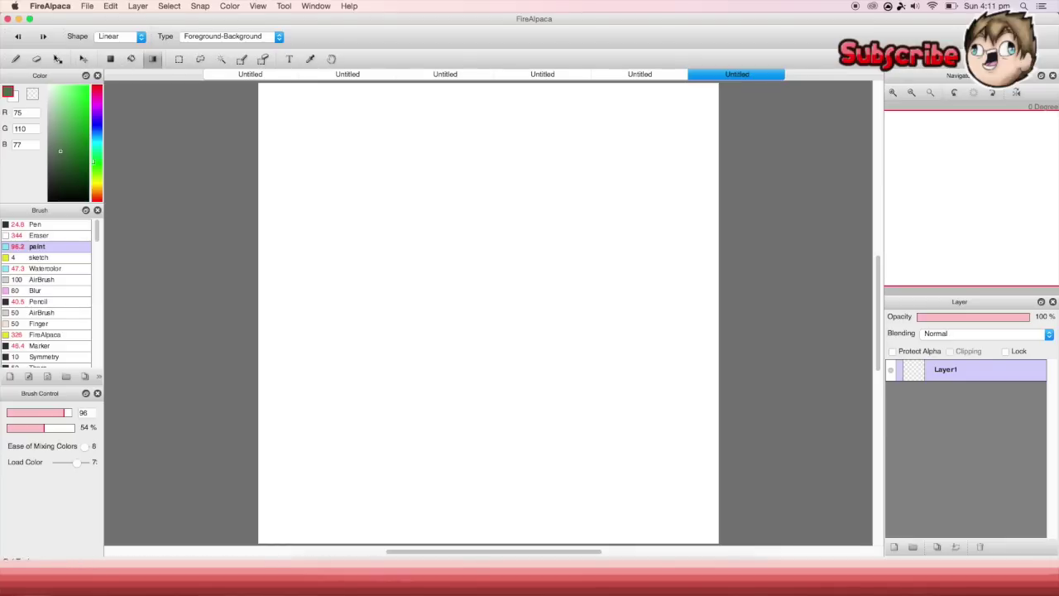
left_click(111, 59)
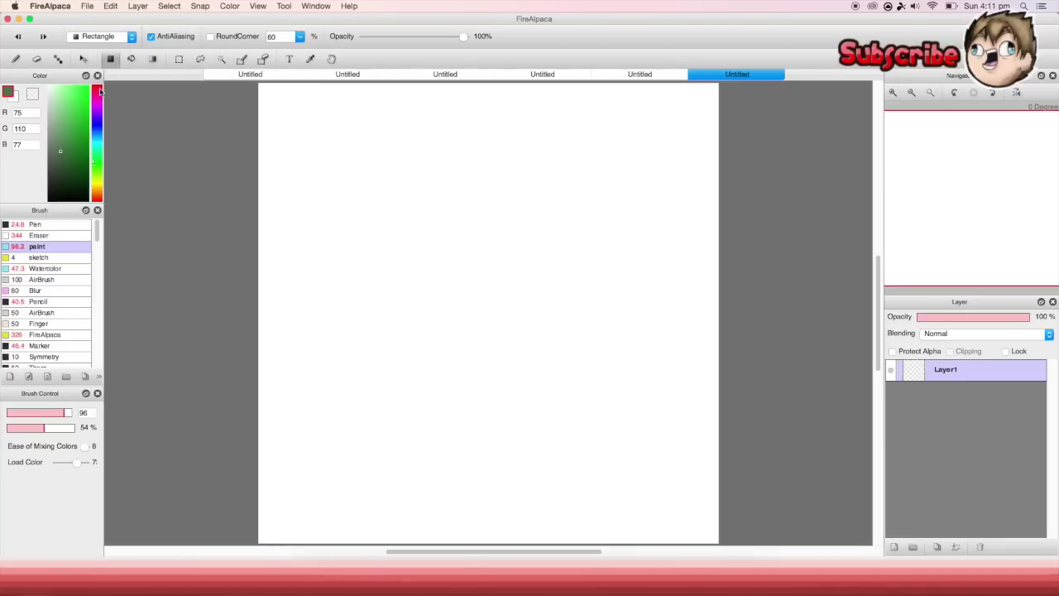
left_click_drag(314, 177, 426, 360)
key("super+z")
left_click_drag(348, 173, 644, 336)
key("super+z")
- Darken the green to RGB 46, 77, 48 and draw a wide filled rectangle in the canvas's upper half
left_click(63, 161)
left_click(63, 165)
left_click_drag(314, 174, 523, 261)
- Draw a filled ellipse overlapping the rectangle's upper edge, and undo both shapes
left_click(129, 36)
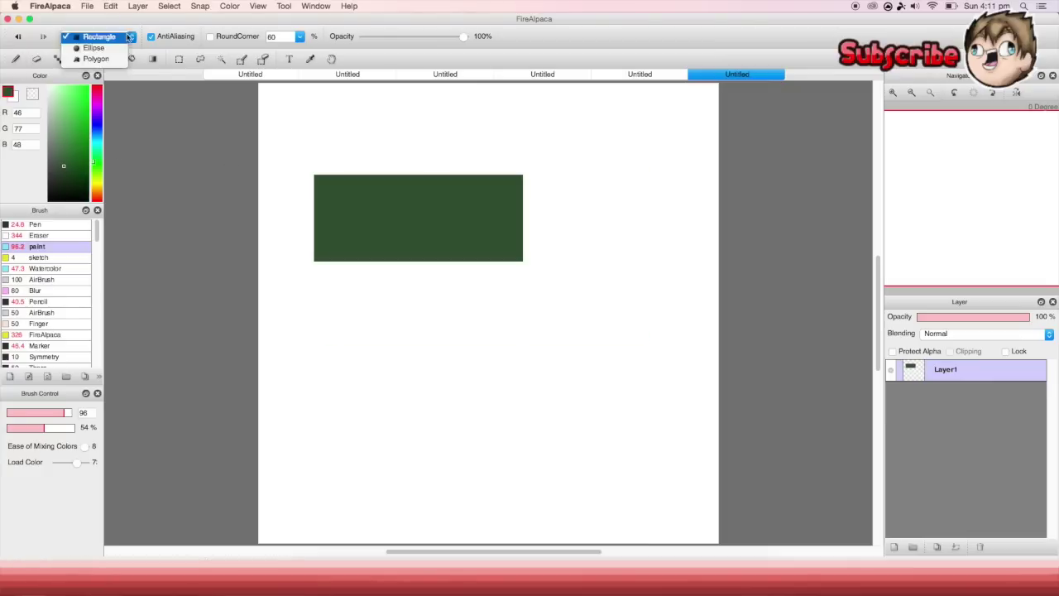
left_click(129, 36)
left_click(129, 37)
left_click(94, 47)
left_click_drag(333, 118, 426, 188)
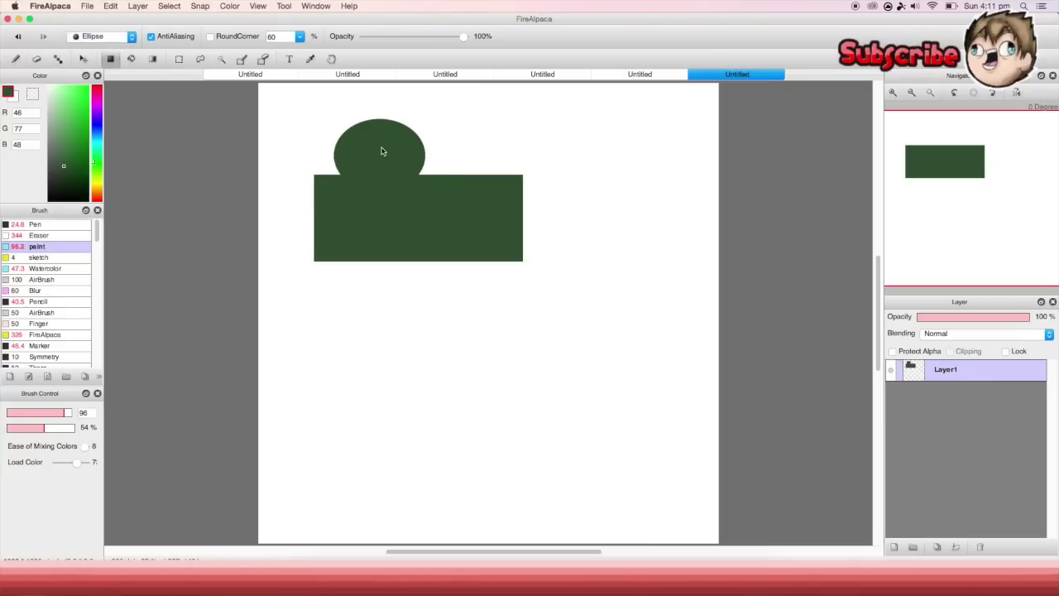
left_click(18, 37)
left_click(18, 37)
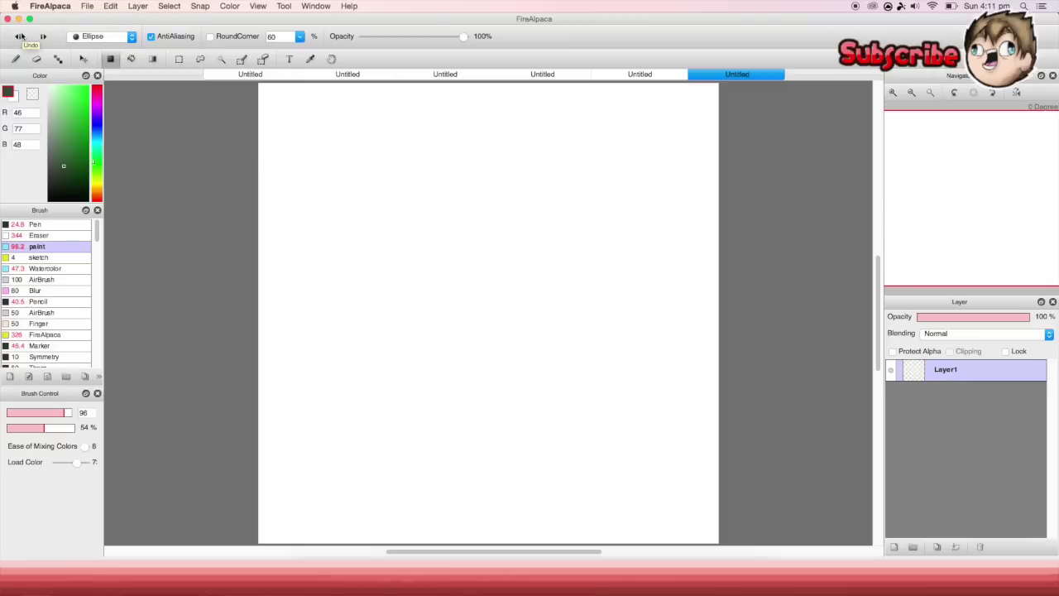
- Fill the whole canvas with dark green using the Bucket and undo the fill
left_click(130, 59)
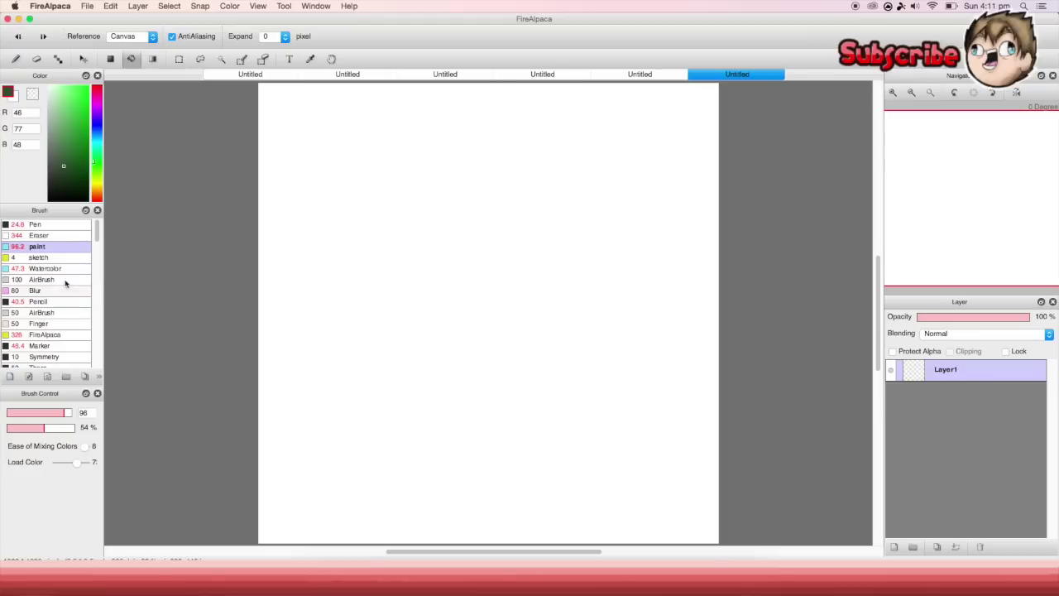
left_click(391, 178)
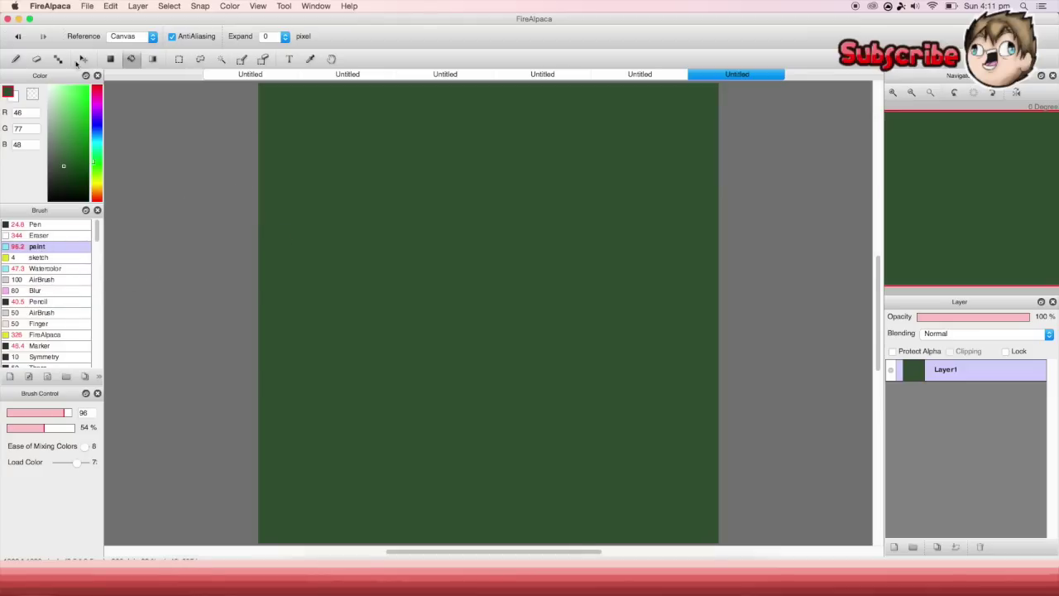
left_click(18, 37)
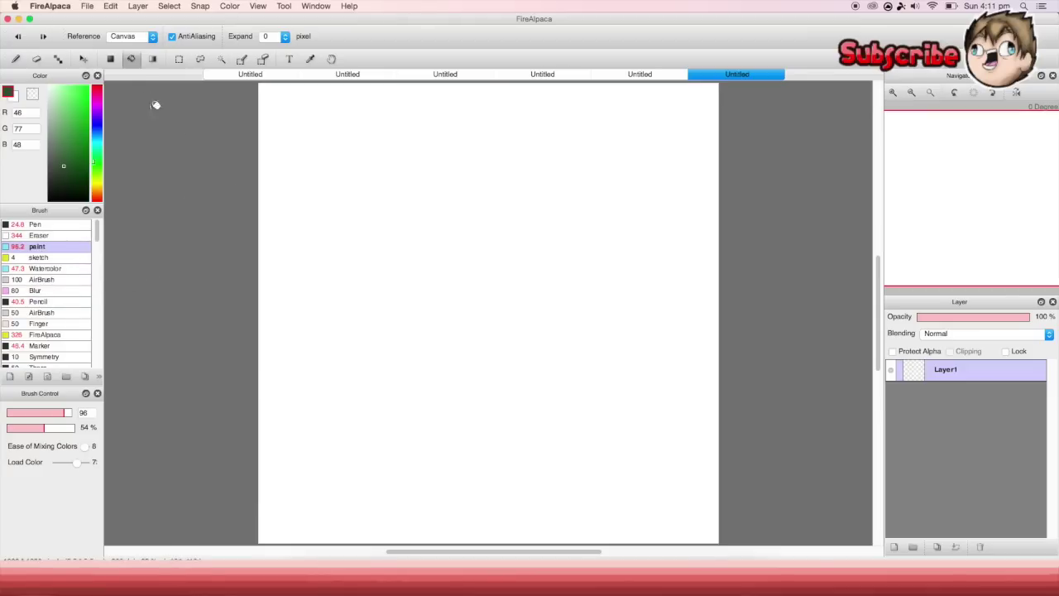
- Paint a closed dark green ring, fill its inside with the Bucket, and undo both
key("b")
mouse_move(376, 197)
left_mouse_down()
mouse_move(335, 214)
mouse_move(374, 203)
left_mouse_up()
left_click(132, 59)
left_click(378, 249)
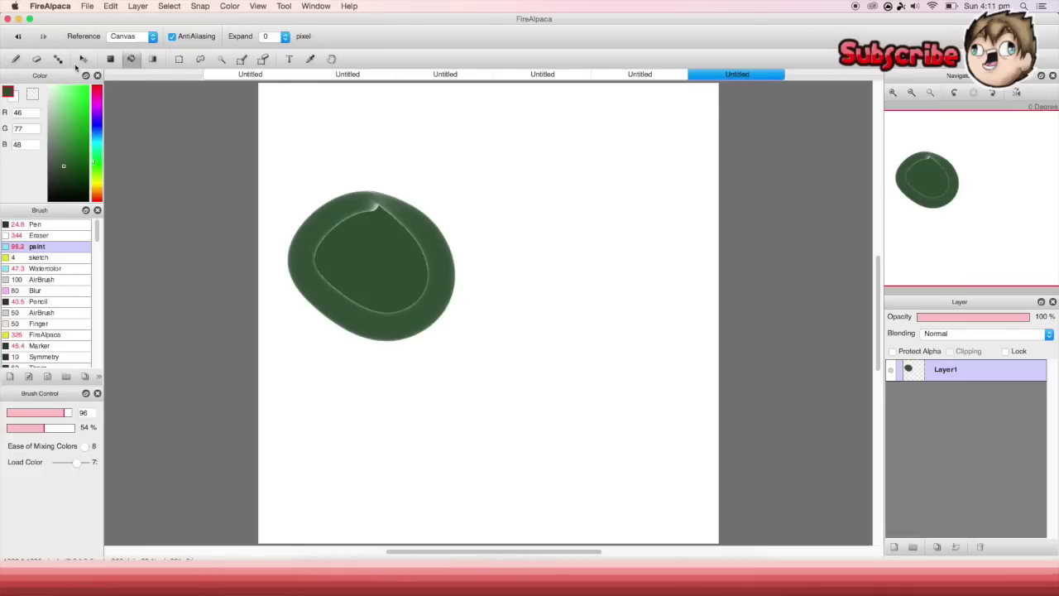
left_click(18, 37)
left_click(18, 37)
- For the Gradient tool, set a lighter green background colour and a purple foreground of RGB 169, 13, 237
left_click(152, 58)
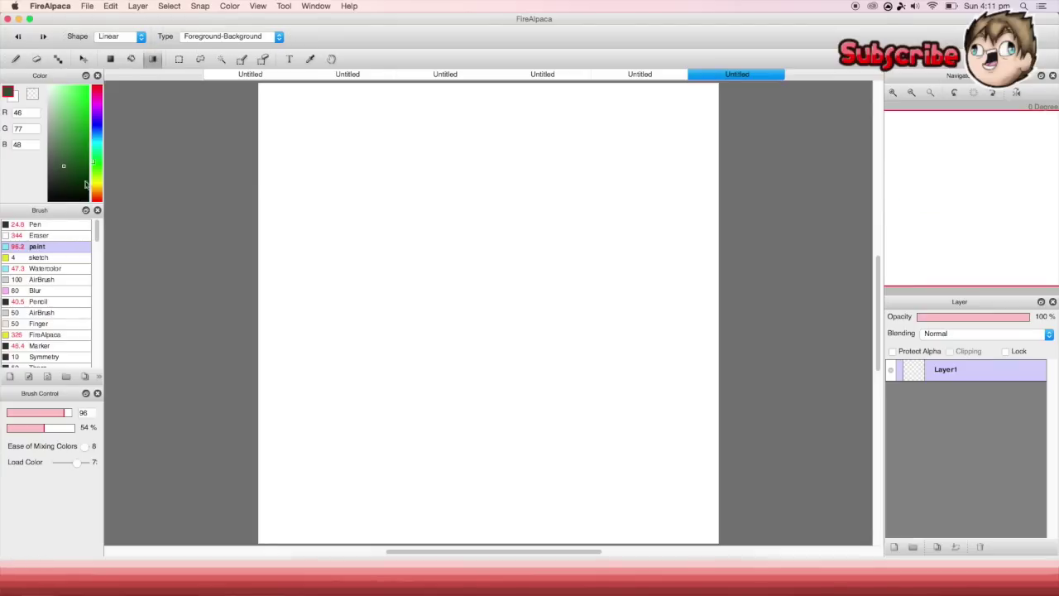
left_click(66, 146)
left_click(16, 100)
left_click(9, 93)
left_click(15, 100)
left_click(10, 94)
left_click(14, 100)
left_click(10, 93)
left_click(15, 100)
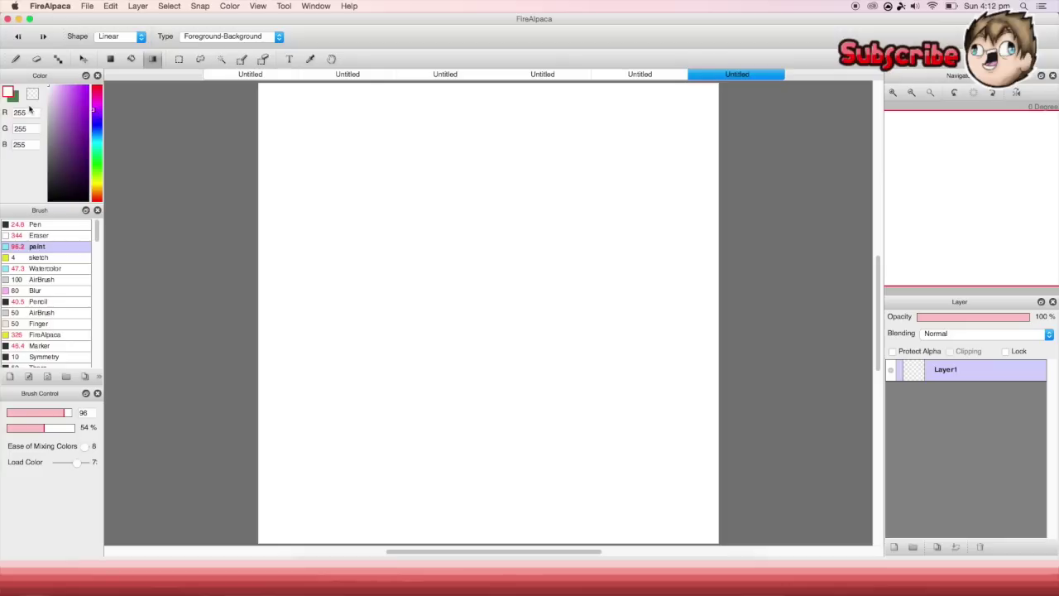
left_click(87, 92)
- Apply a horizontal and then a diagonal linear Foreground-Background gradient, and clear the layer
left_click_drag(207, 266, 596, 263)
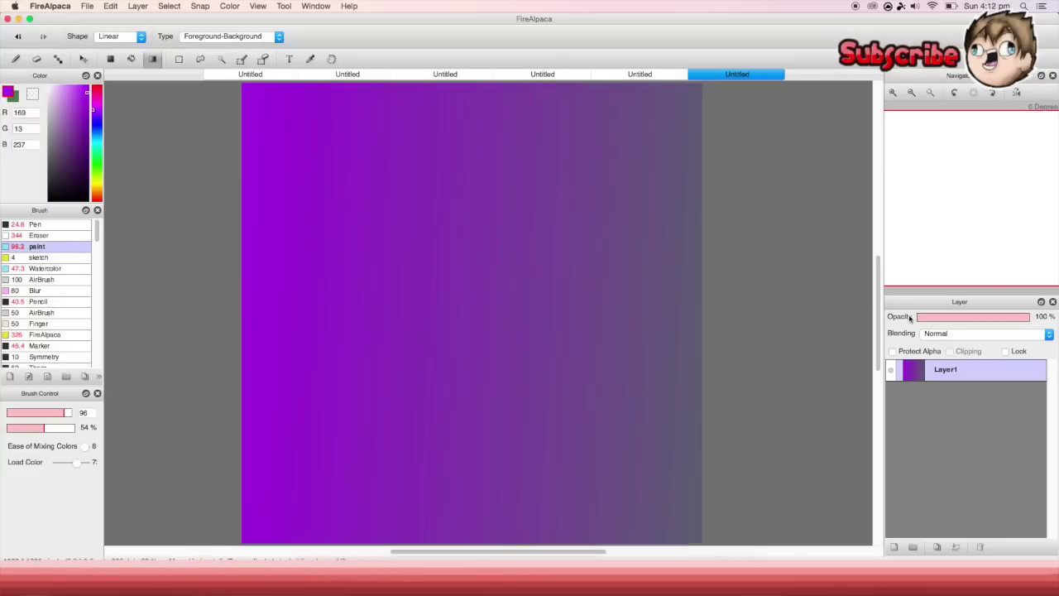
left_click_drag(364, 178, 474, 288)
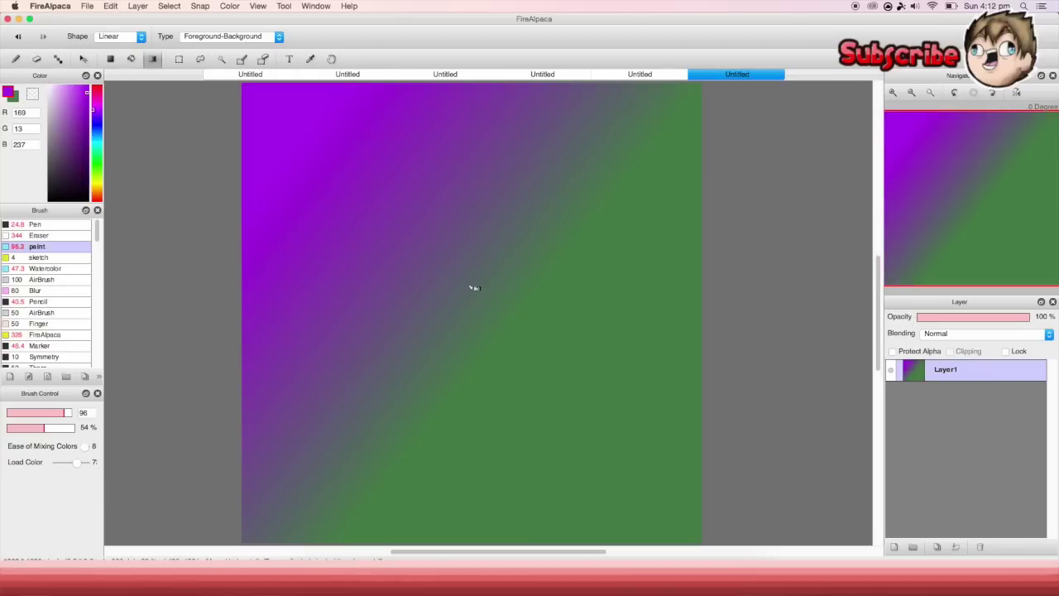
key("Delete")
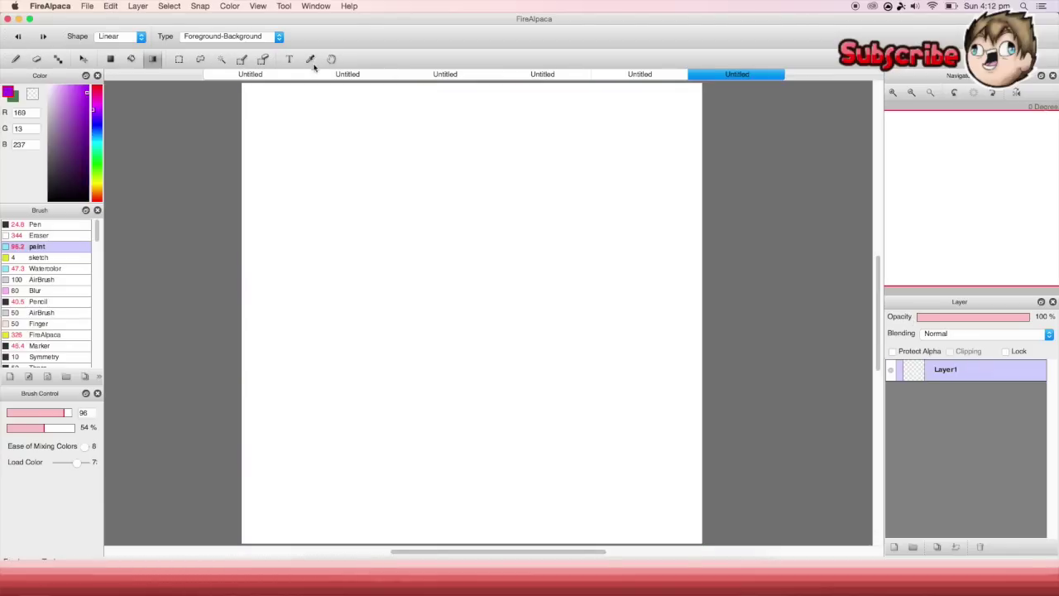
- Pan the canvas with the Hand tool, sample its white with the Eyedropper, and activate the Text tool
left_click(332, 60)
left_click_drag(379, 128, 431, 153)
left_click(311, 59)
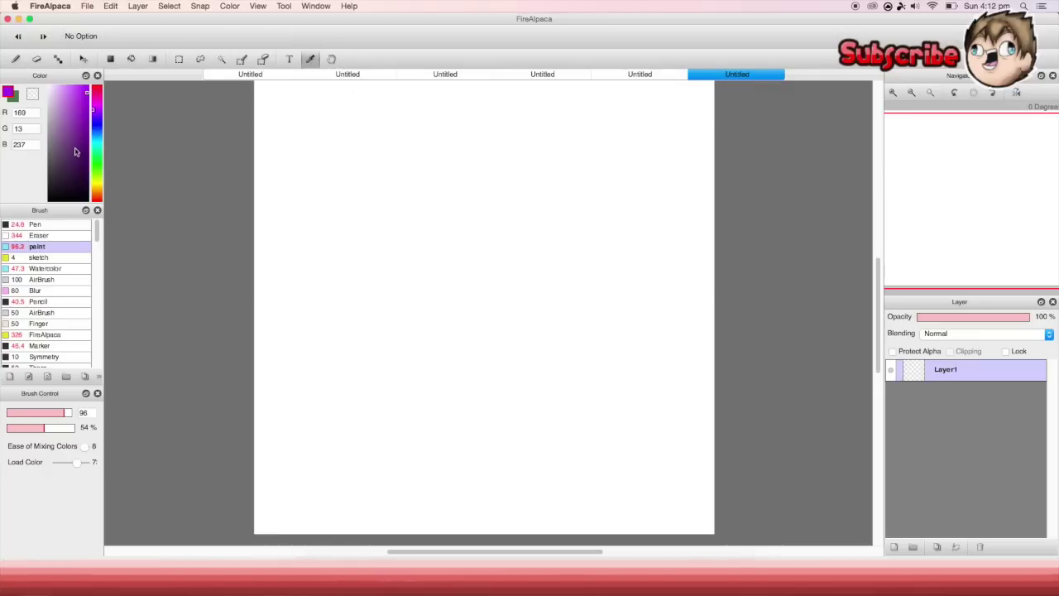
left_click(411, 232)
left_click(291, 58)
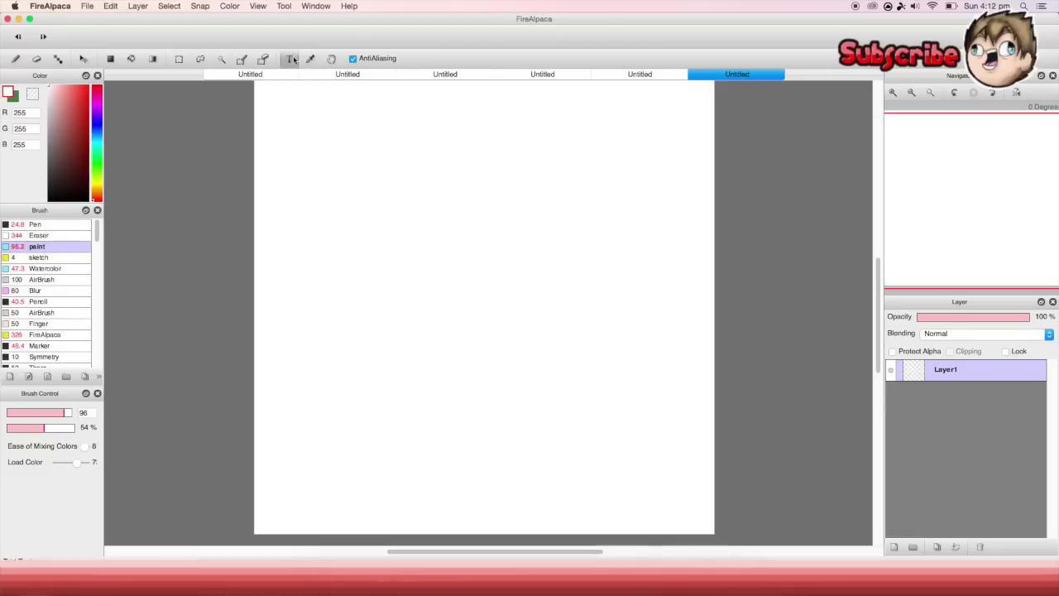
- On the Snaps canvas, enable the parallel snap and set the paint brush to size 126 in dark grey, RGB 73, 73, 73
key("ctrl+shift+Tab")
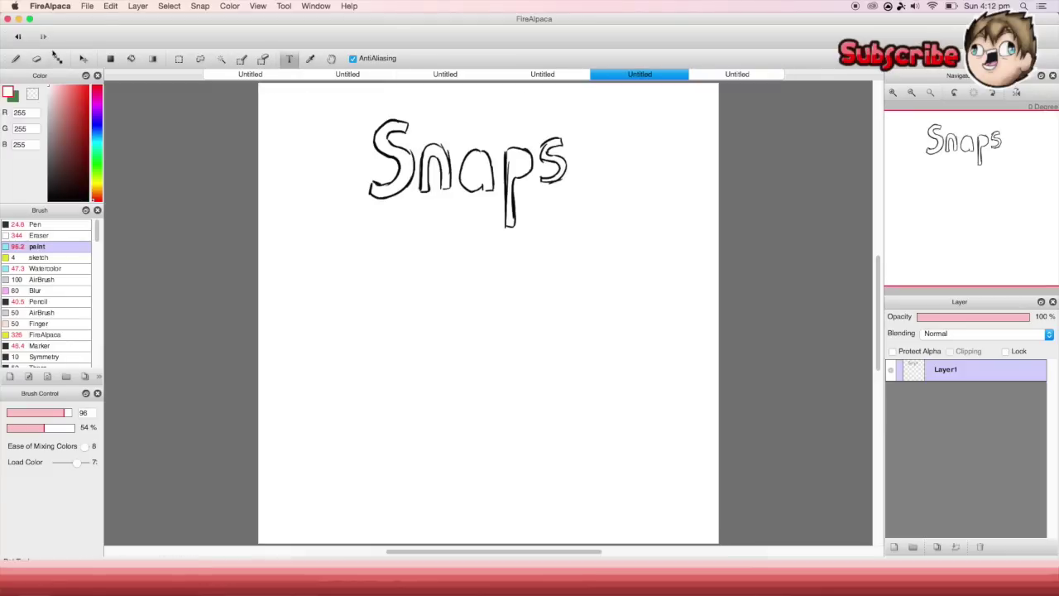
key("b")
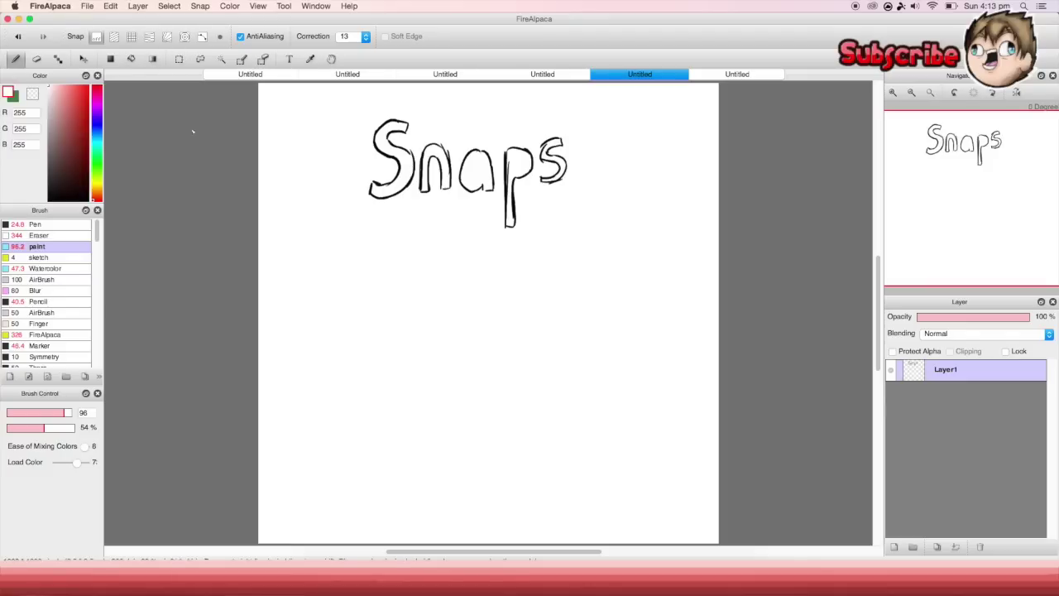
left_click(113, 36)
left_click_drag(43, 416, 71, 415)
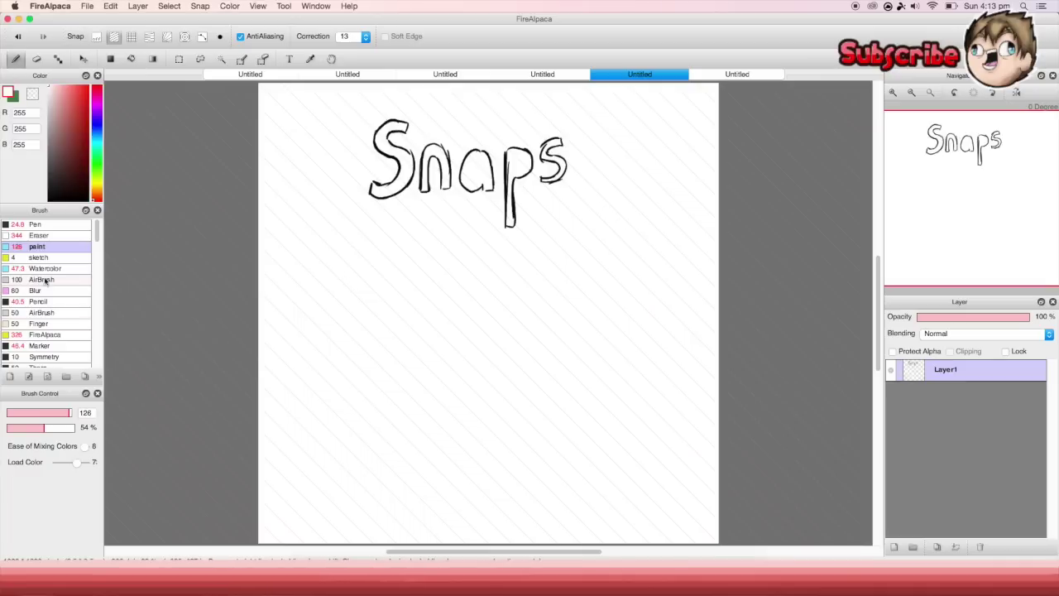
left_click_drag(66, 145, 33, 168)
- Paint long diagonal strokes along the parallel snap guides, undo them, and paint a short stroke near the canvas's lower-left edge
mouse_move(260, 196)
left_mouse_down()
mouse_move(286, 245)
mouse_move(574, 532)
left_mouse_up()
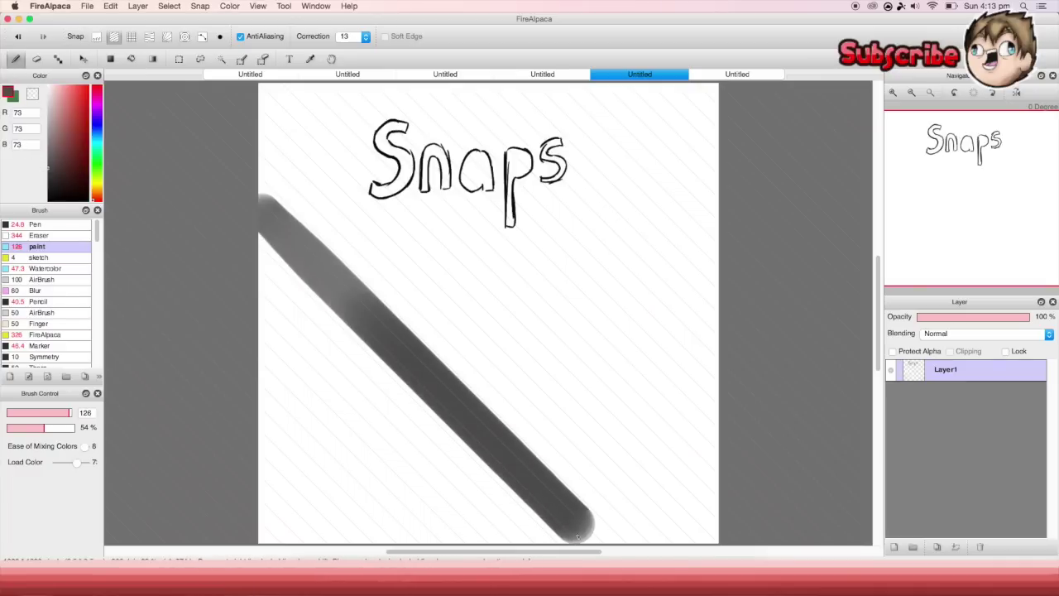
mouse_move(576, 323)
left_mouse_down()
mouse_move(661, 220)
mouse_move(645, 257)
mouse_move(552, 339)
left_mouse_up()
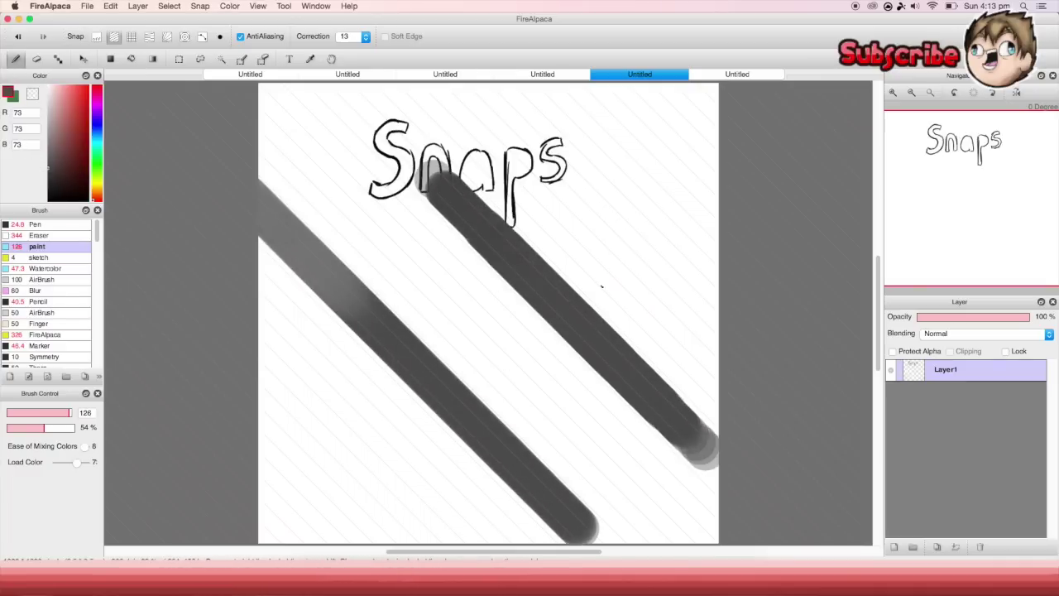
left_click(18, 37)
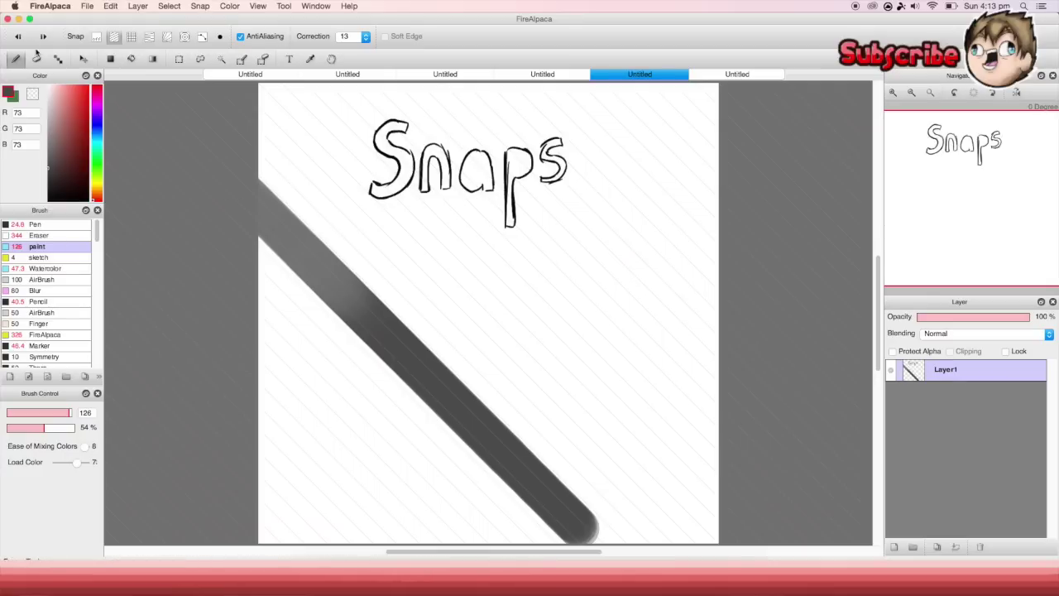
left_click(18, 37)
left_click_drag(288, 419, 319, 447)
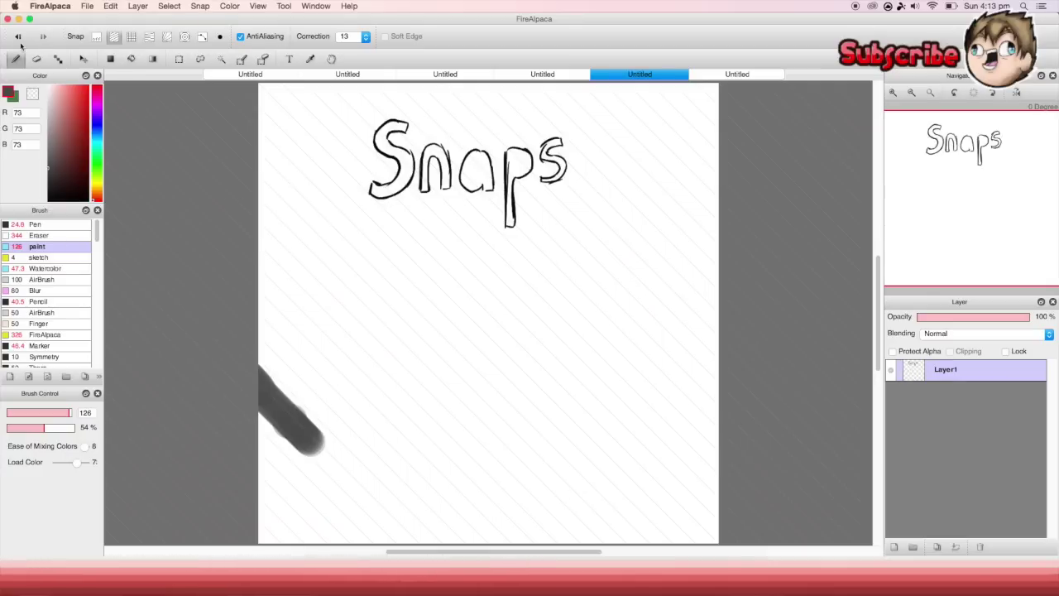
- Undo the last diagonal stroke, enable the crisscross snap, and try a horizontal paint stroke across the canvas's middle before undoing it
left_click(18, 37)
left_click(132, 38)
left_click_drag(305, 320, 584, 320)
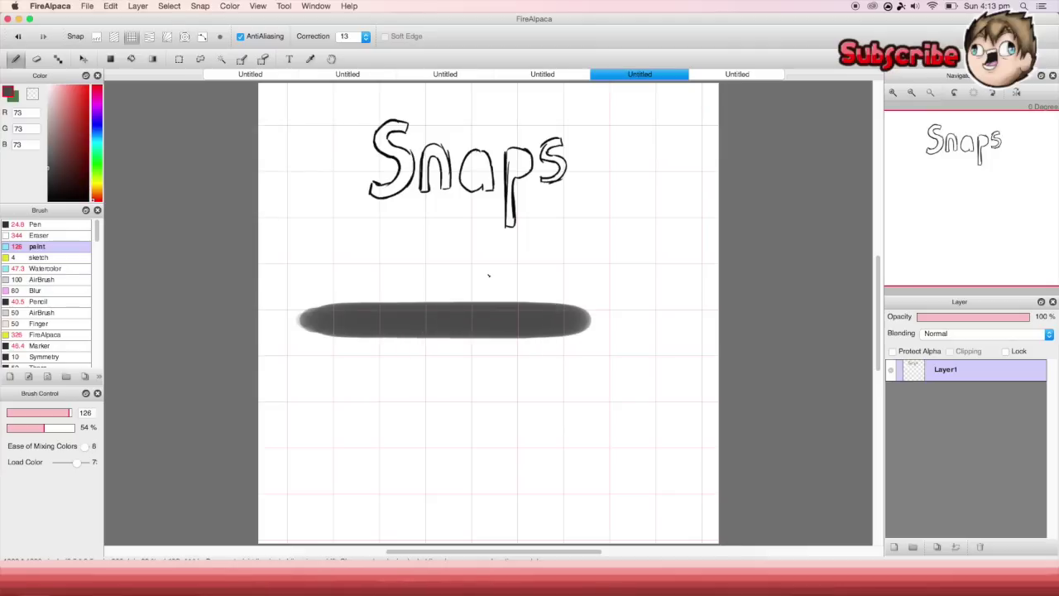
left_click(18, 38)
- Enable the vanishing point snap, set its point beyond the canvas's upper-left edge, and try diagonal strokes toward the lower right
left_click(149, 37)
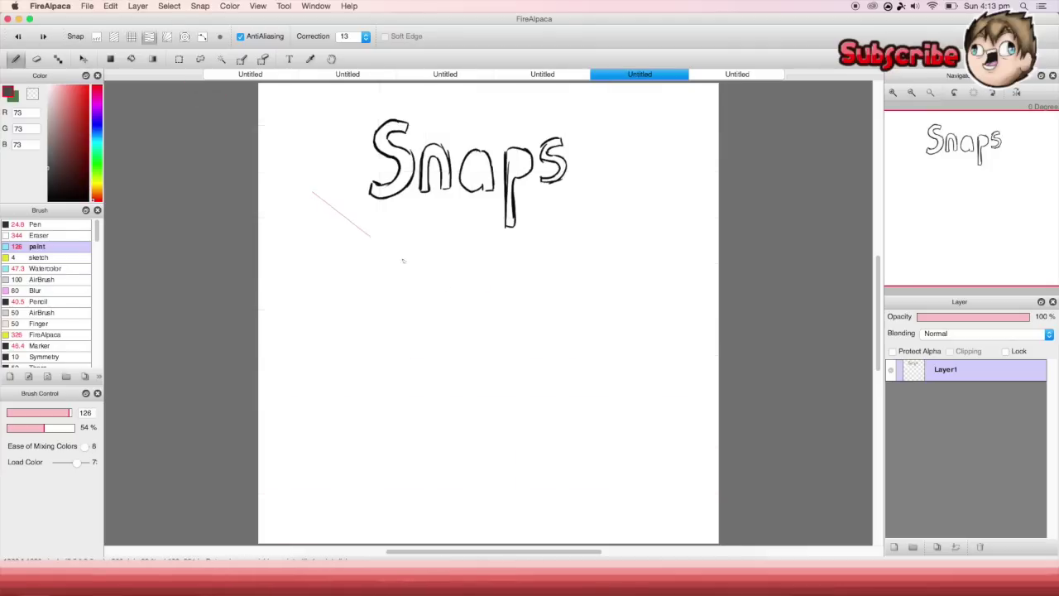
left_click(215, 171, "super")
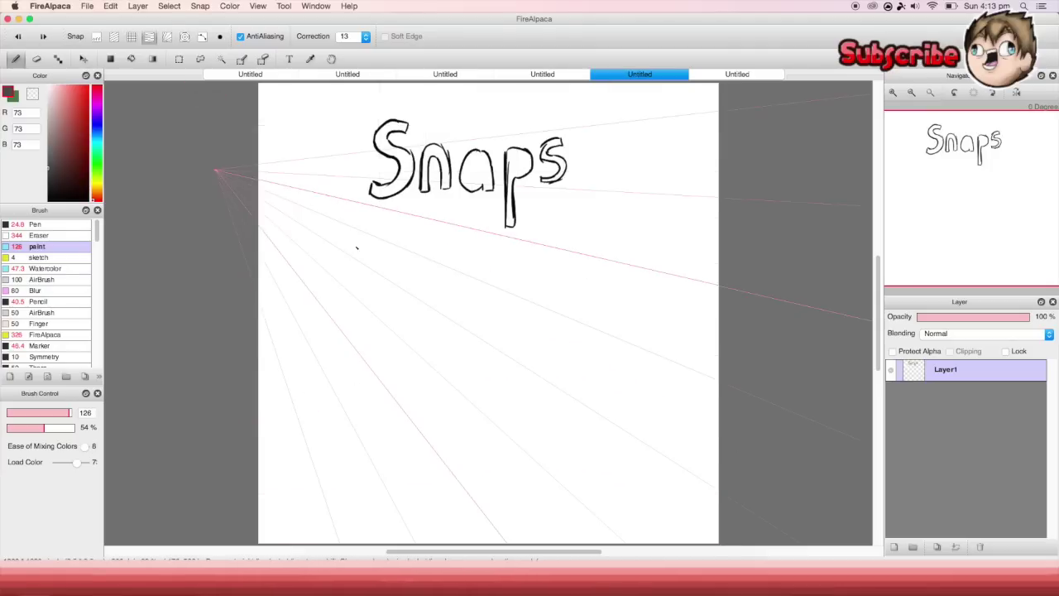
left_click_drag(294, 217, 630, 426)
left_click_drag(342, 184, 634, 425)
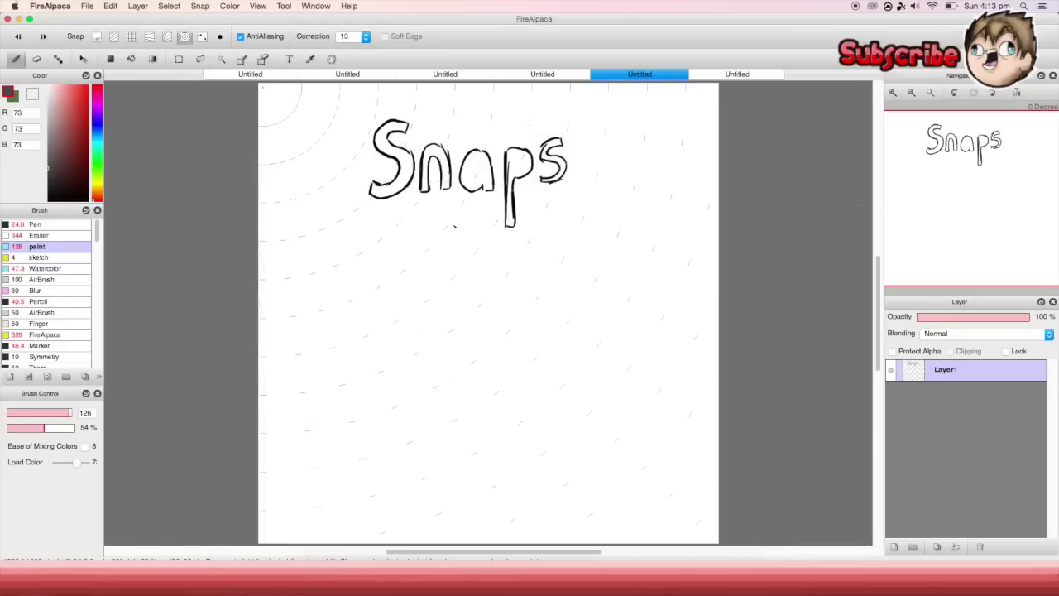
- Paint wide concentric arcs along the circle snap guides around the canvas's upper-left corner, and undo the last three strokes
mouse_move(455, 226)
left_mouse_down()
mouse_move(275, 334)
mouse_move(505, 91)
left_mouse_up()
mouse_move(616, 112)
left_mouse_down()
mouse_move(497, 343)
mouse_move(265, 443)
left_mouse_up()
left_click_drag(618, 145, 615, 83)
mouse_move(703, 116)
left_mouse_down()
mouse_move(389, 504)
mouse_move(261, 523)
left_mouse_up()
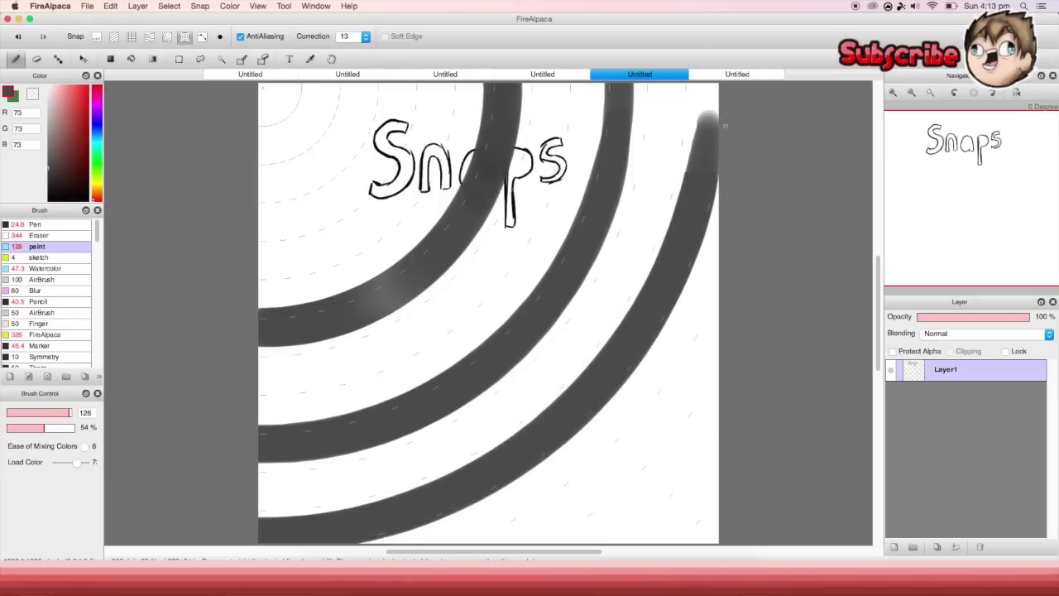
left_click_drag(702, 178, 700, 84)
left_click(17, 36)
left_click(17, 37)
left_click(18, 36)
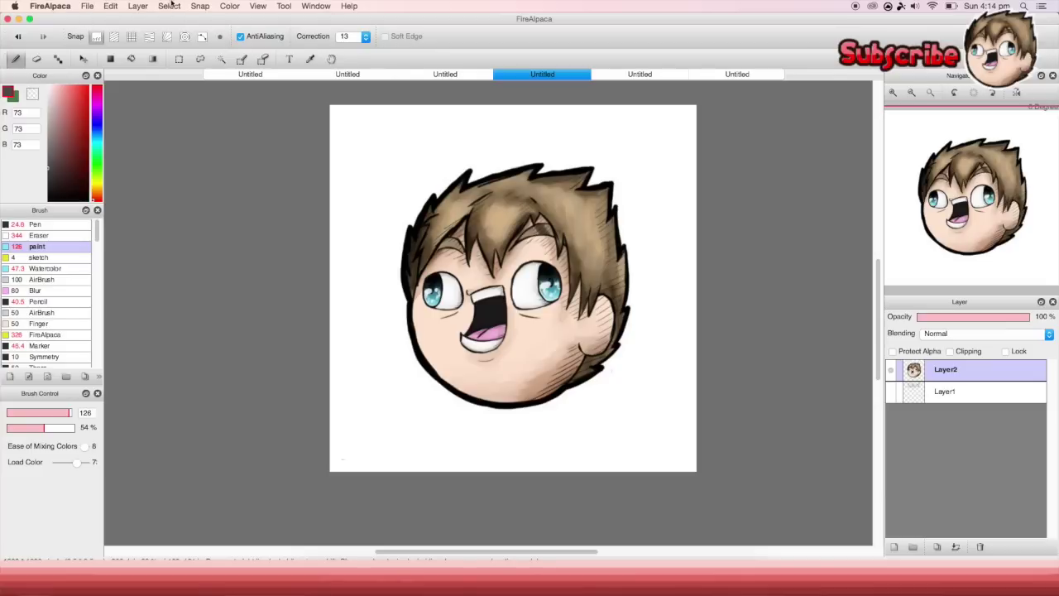
left_click(88, 7)
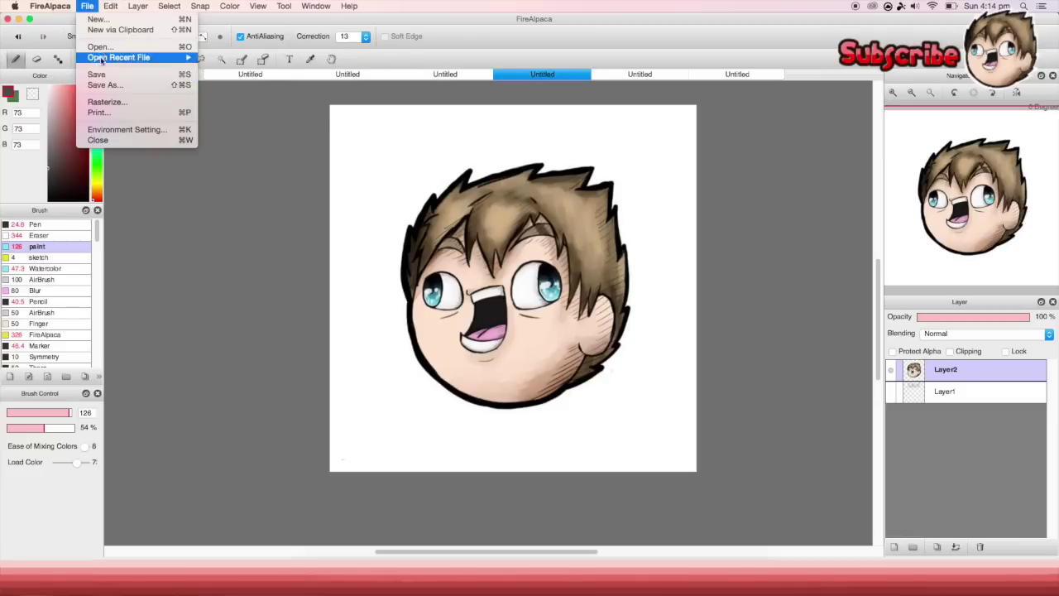
mouse_move(117, 13)
mouse_move(255, 5)
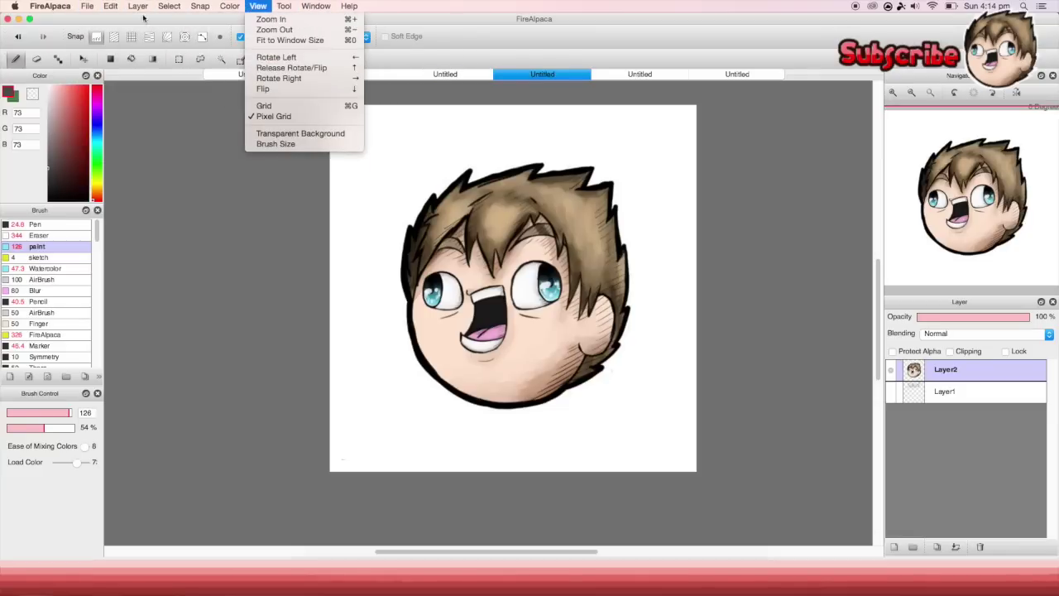
mouse_move(209, 7)
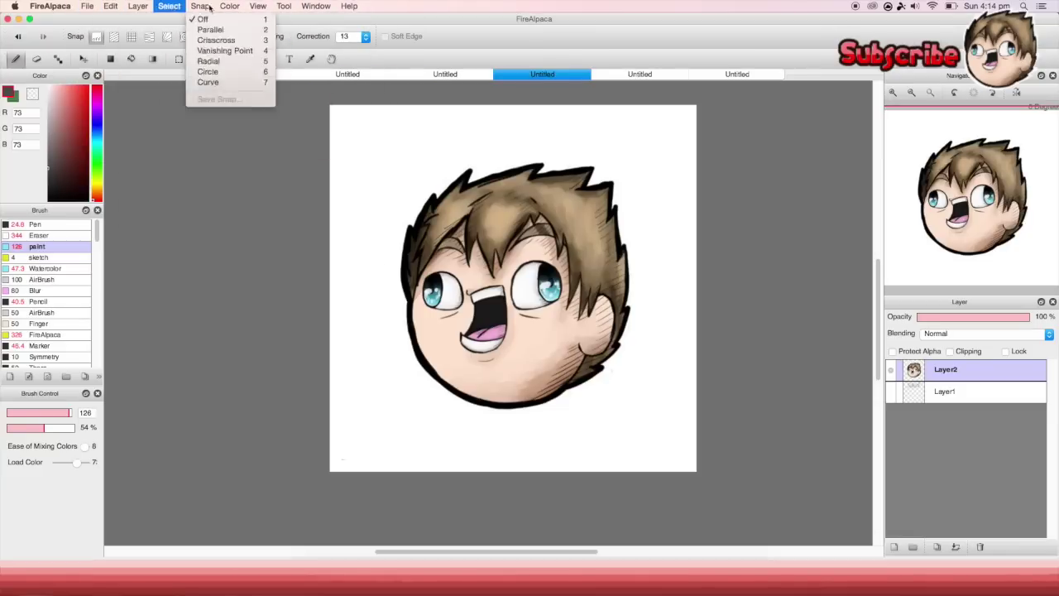
left_click(223, 176)
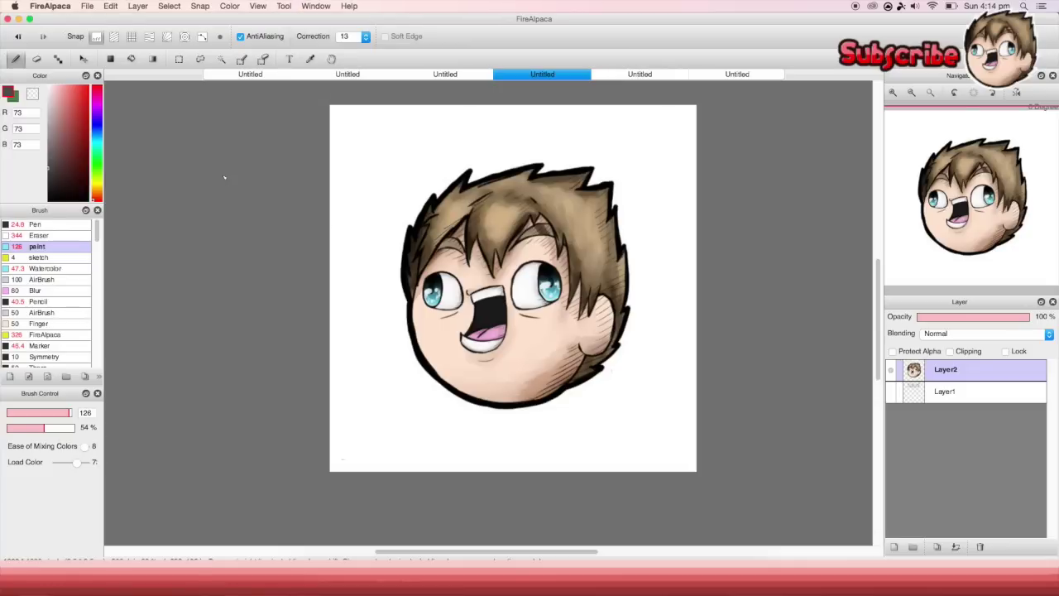